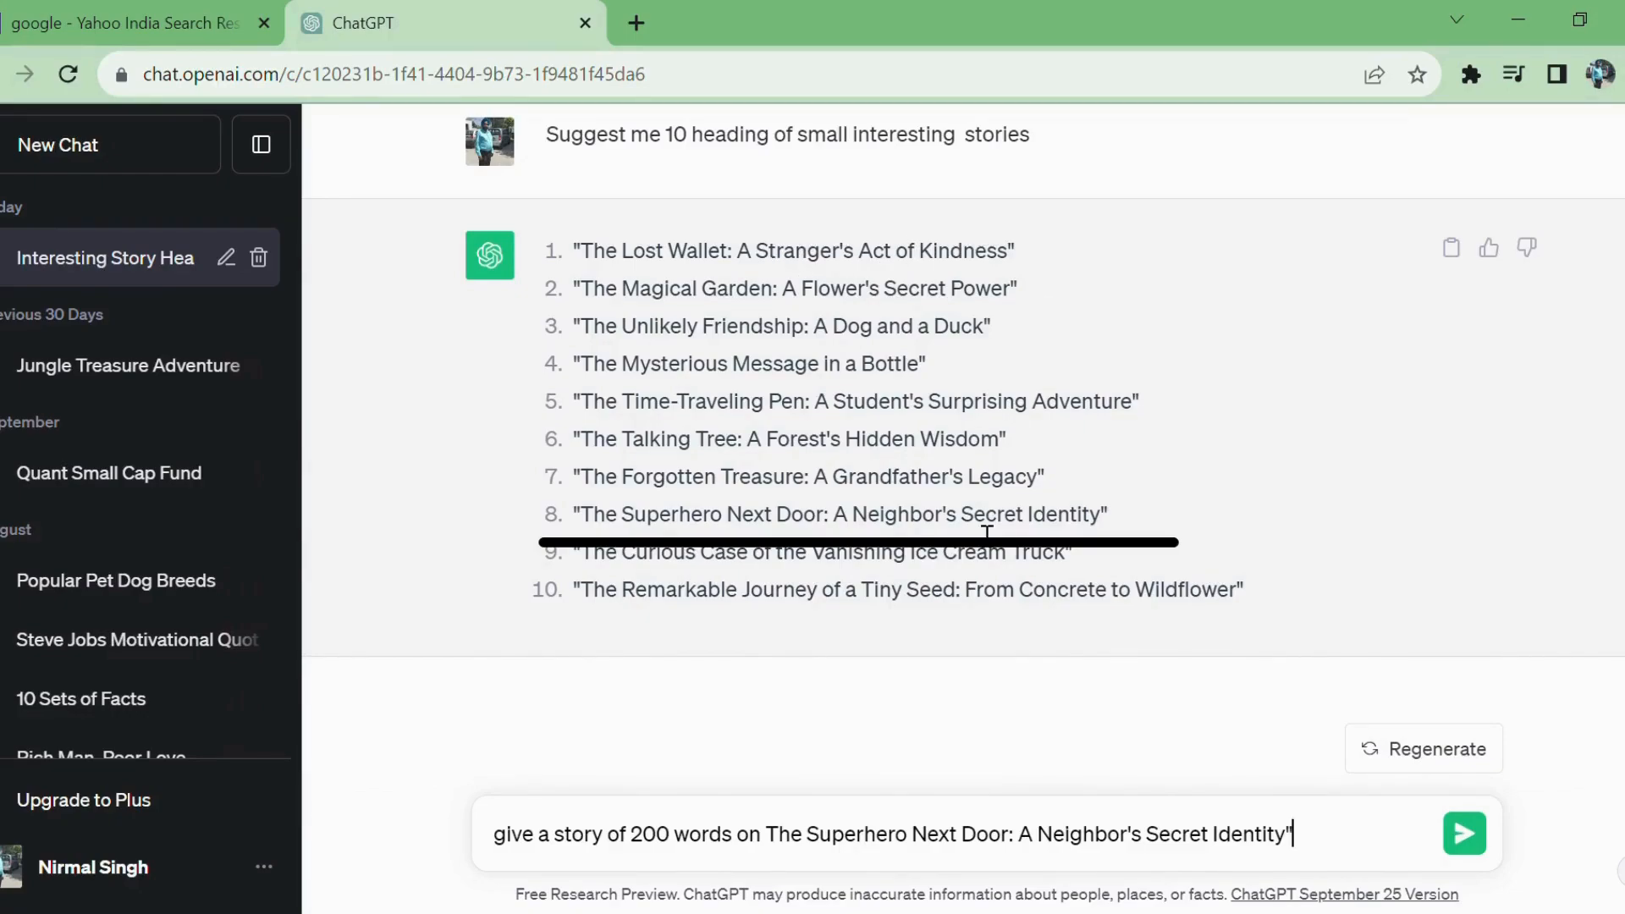
- Submit the drafted 200-word superhero story request, and after the reply ask "give me story scenewise"
click(1467, 836)
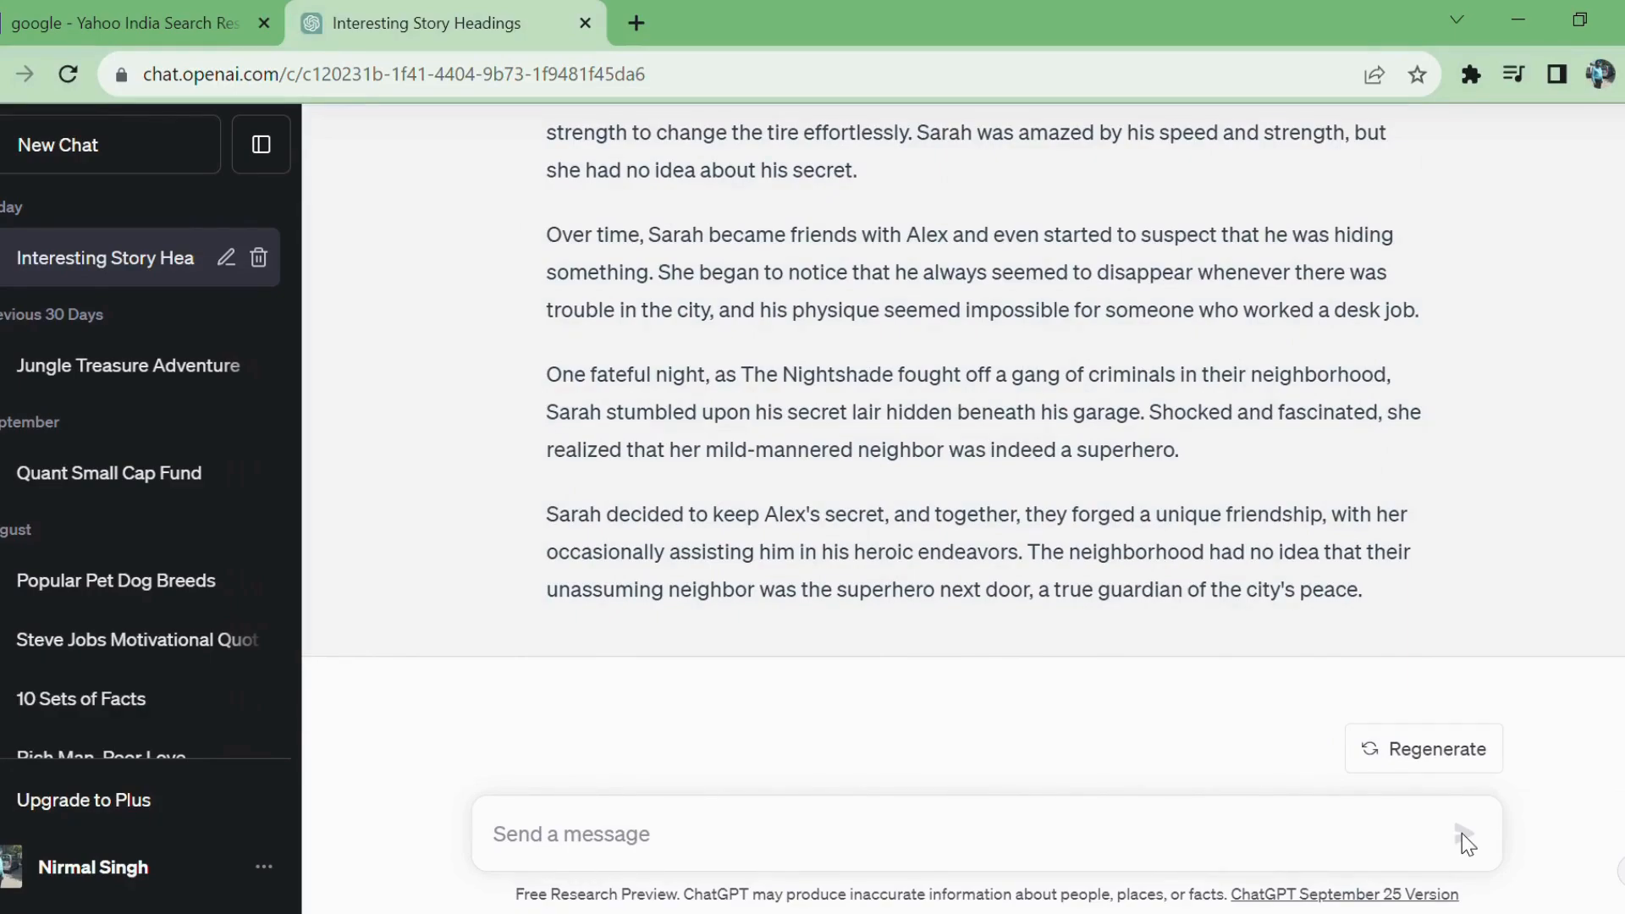
click(559, 836)
text(give me story scenew)
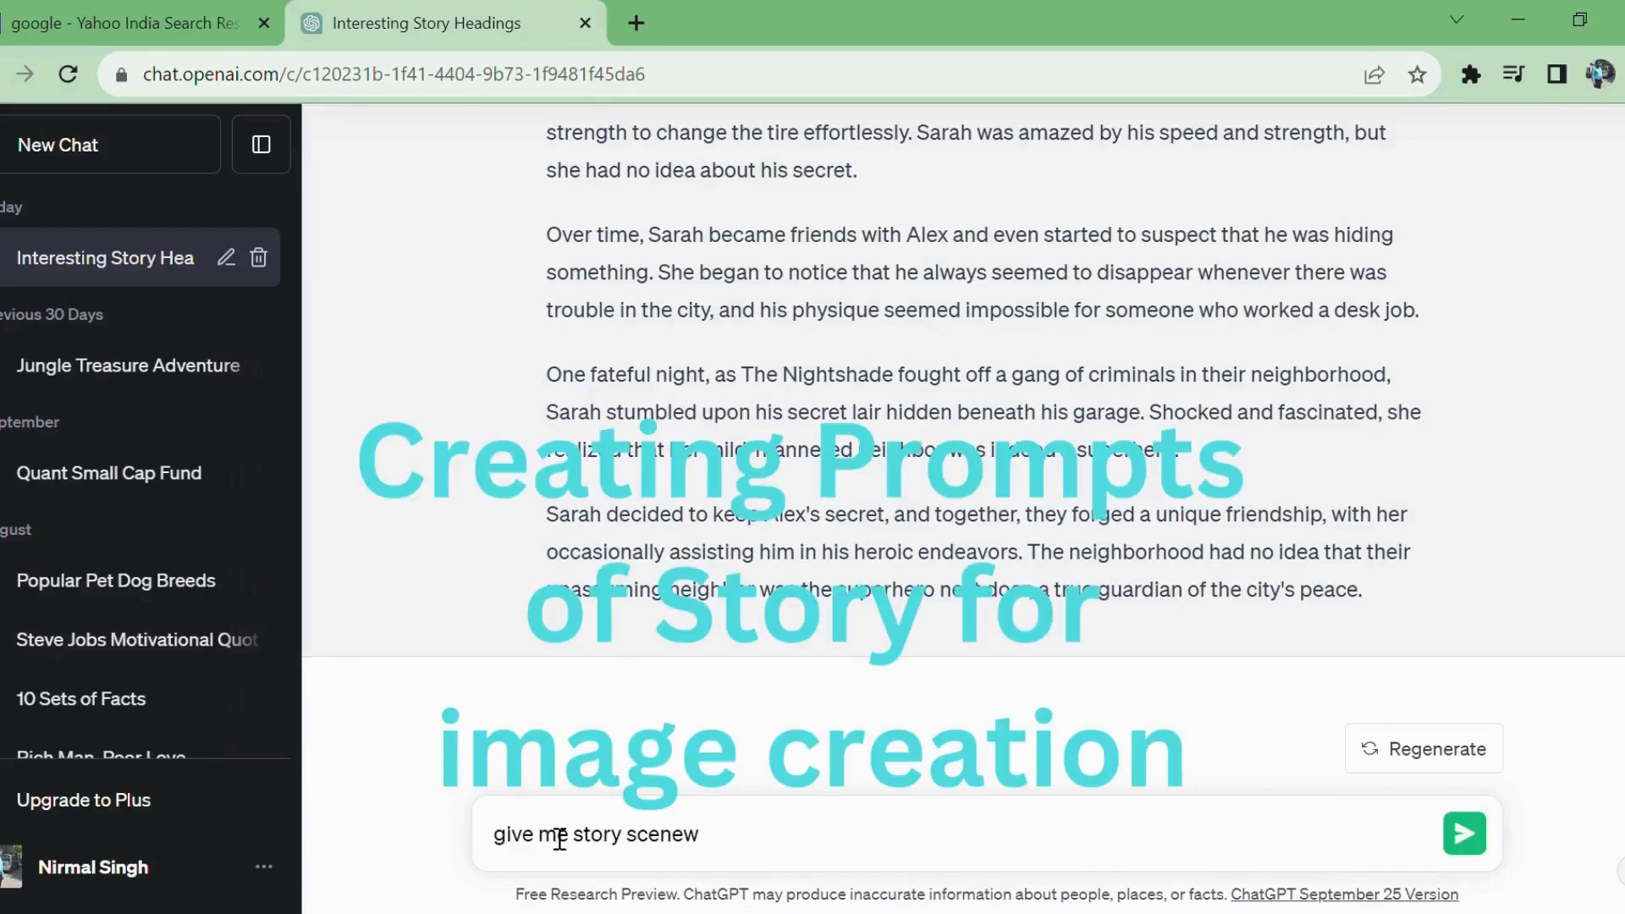
text(ise)
click(1466, 832)
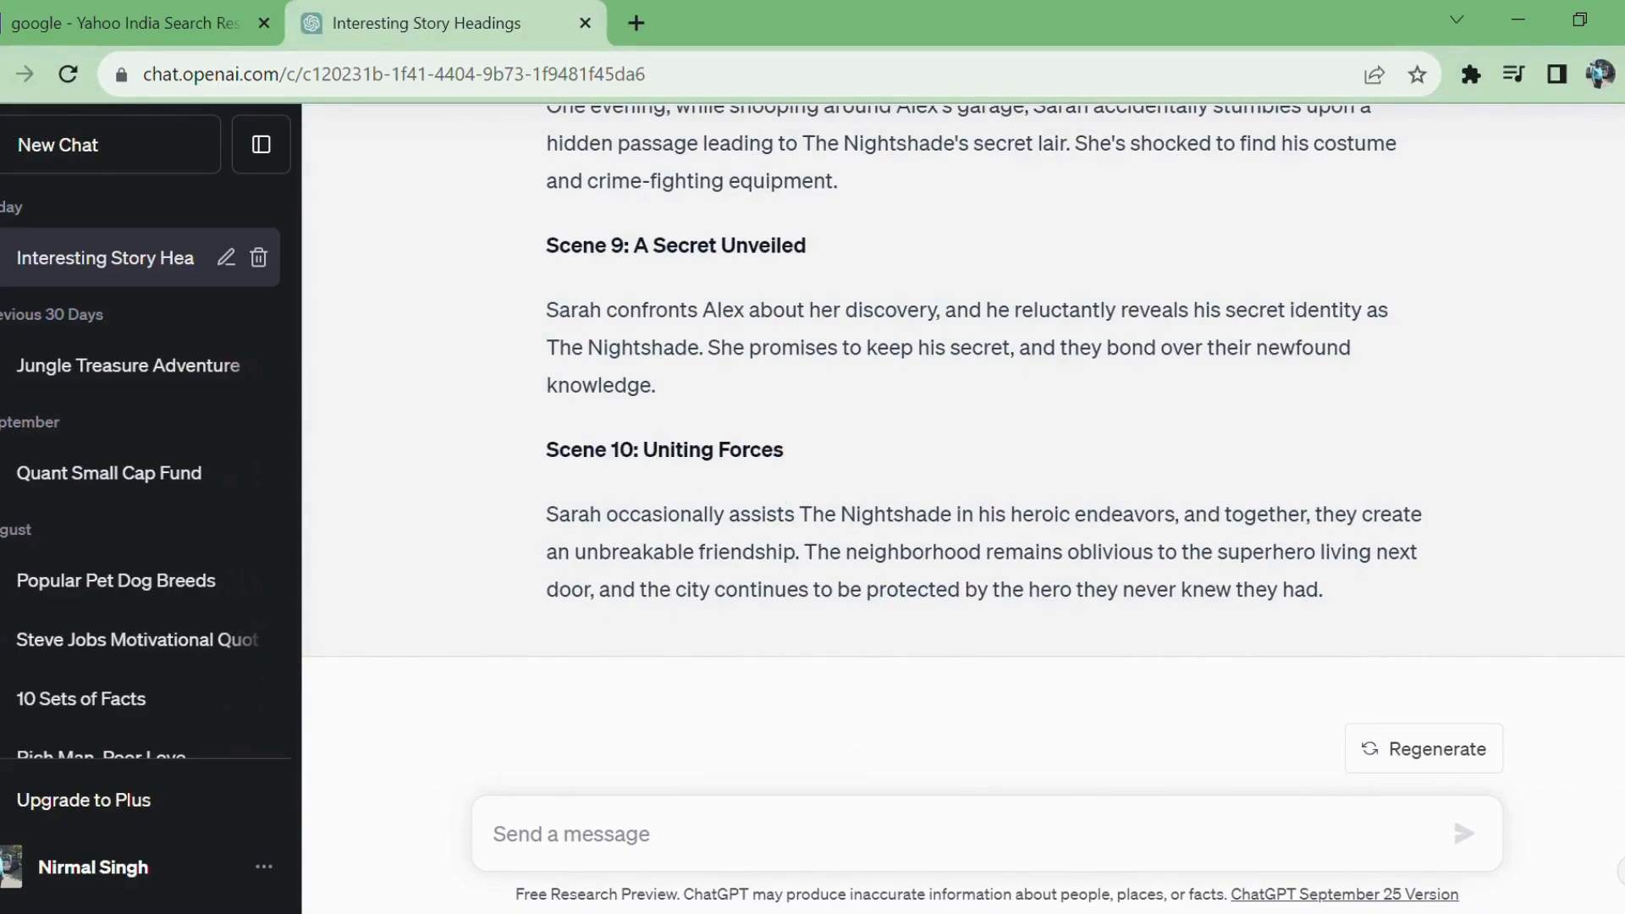
- Copy the whole ChatGPT conversation, from the heading request through Scene 10, into a Word document
scroll(963, 381, up, 20)
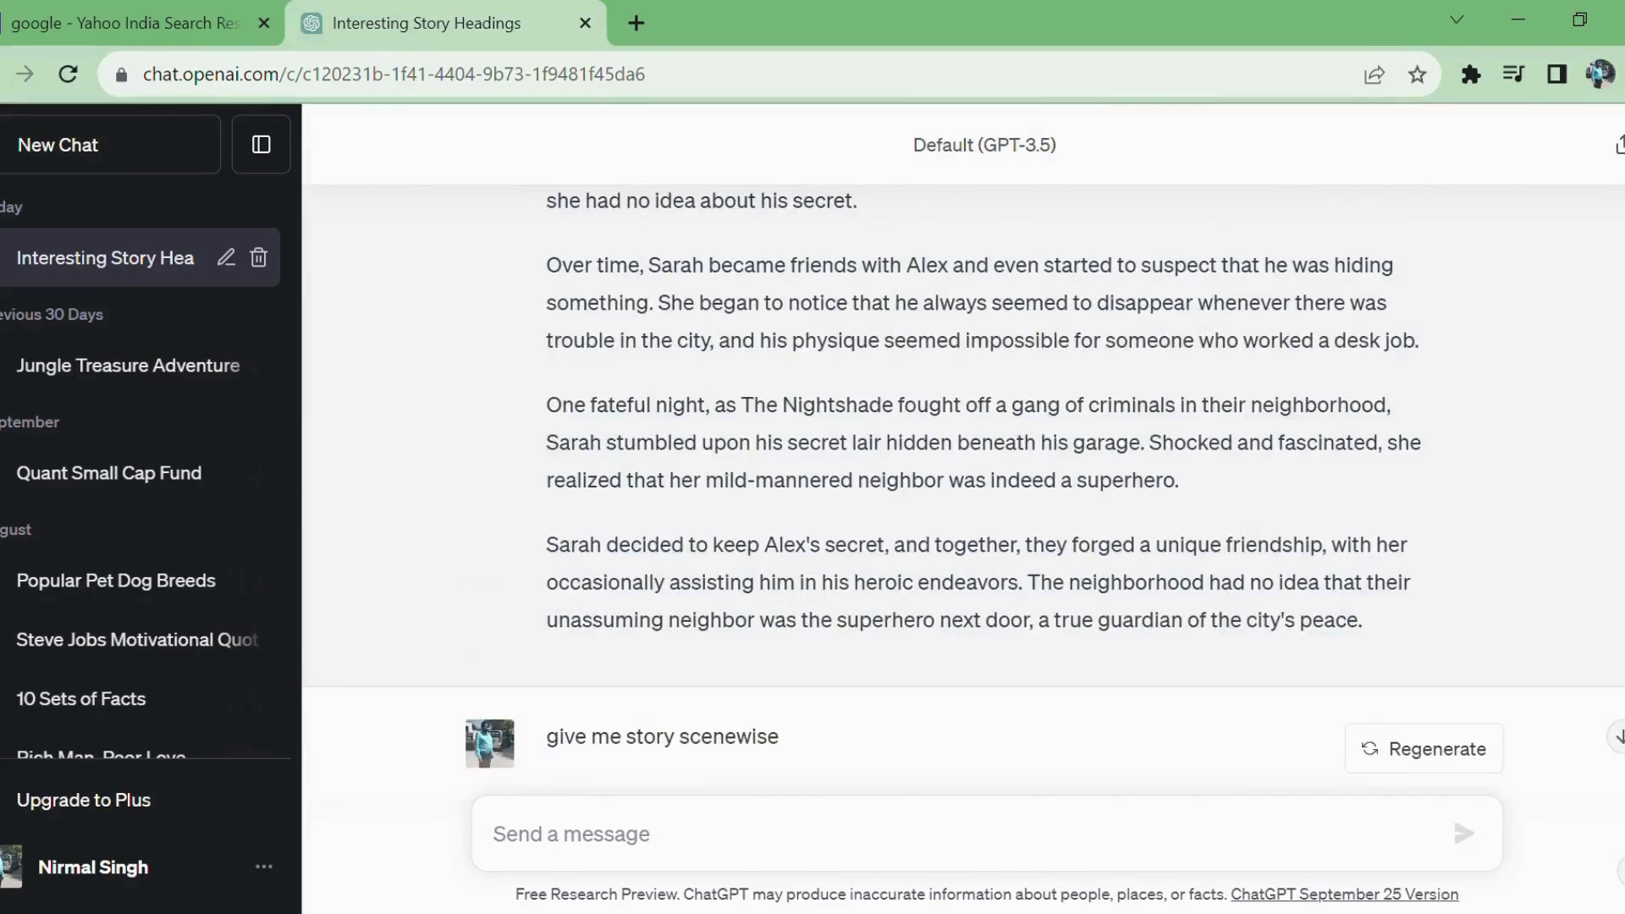
scroll(963, 491, up, 8)
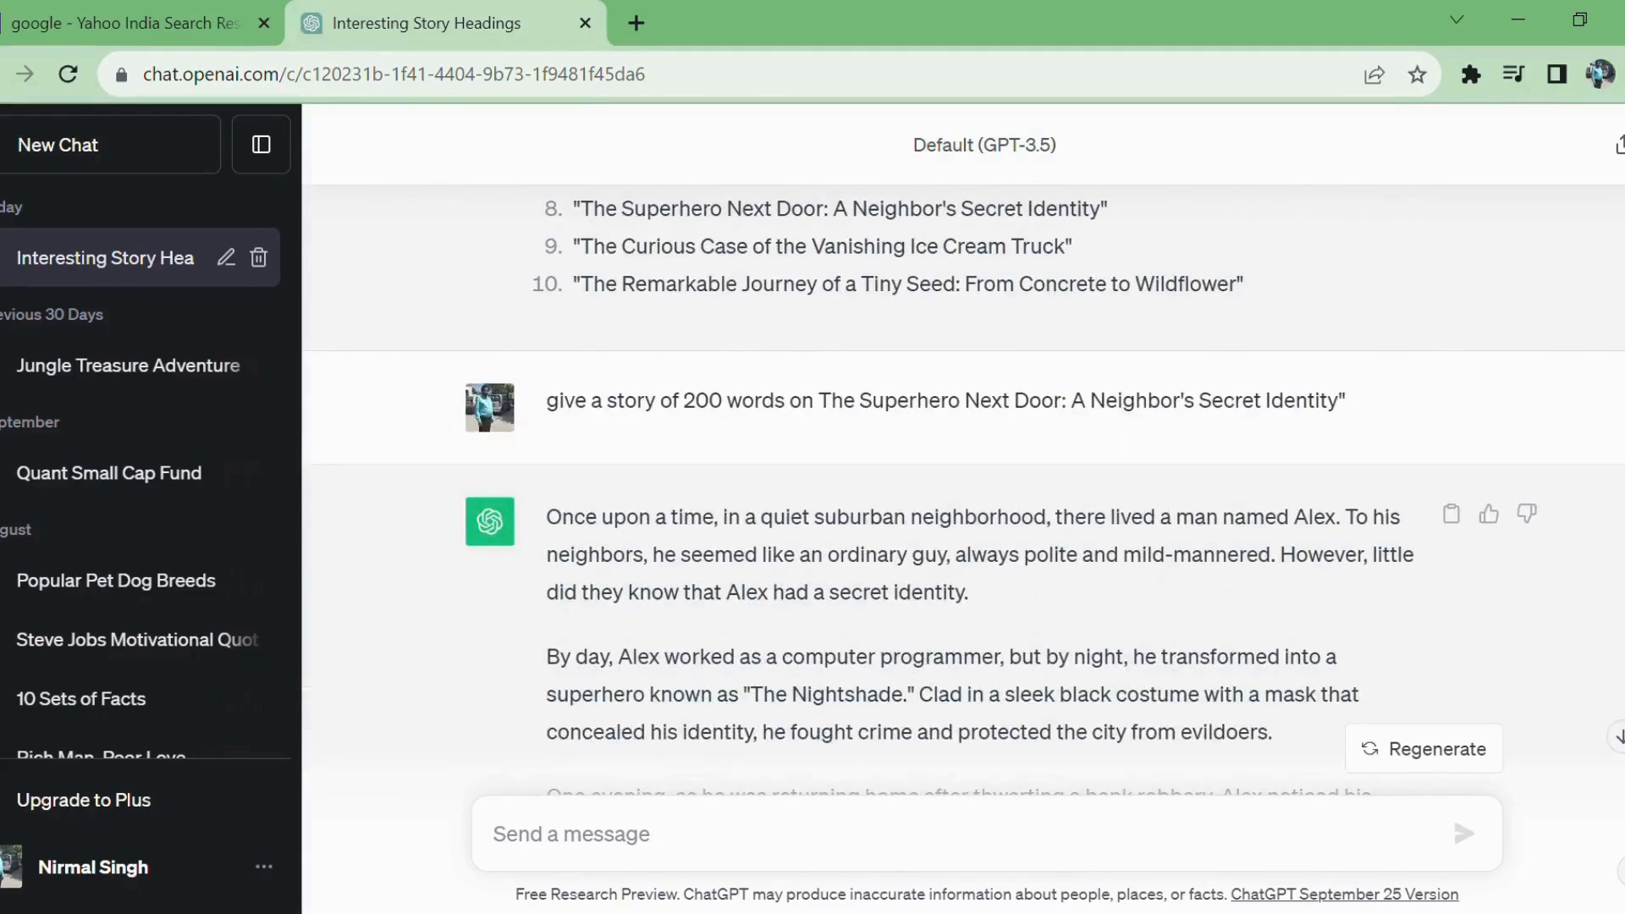
scroll(963, 491, up, 5)
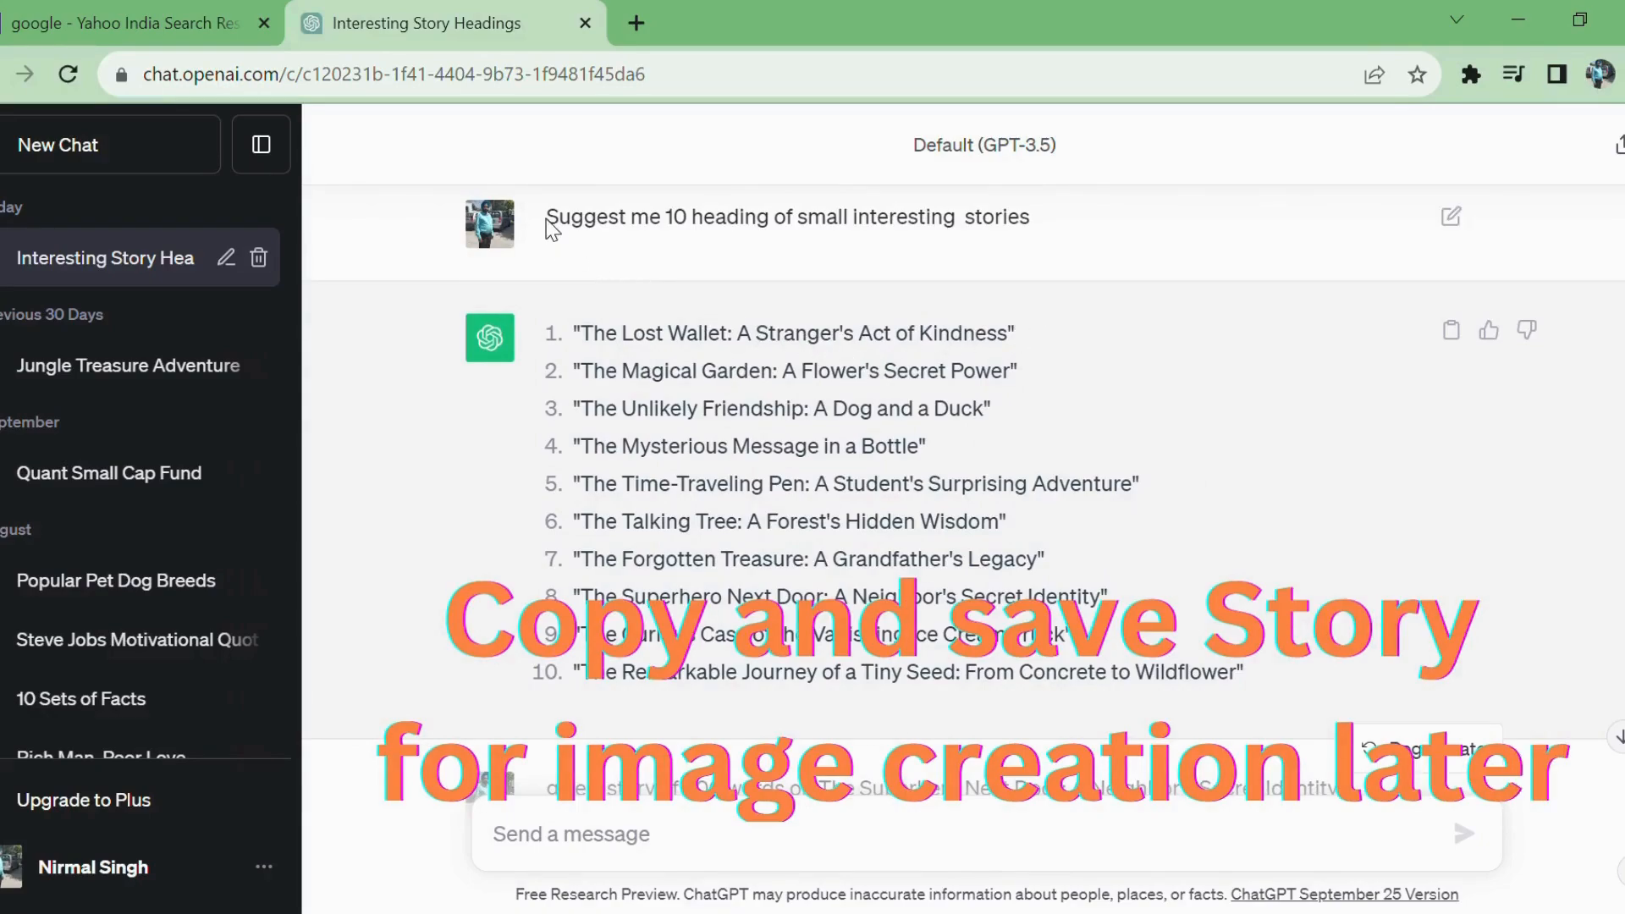
drag(545, 224, 1110, 763)
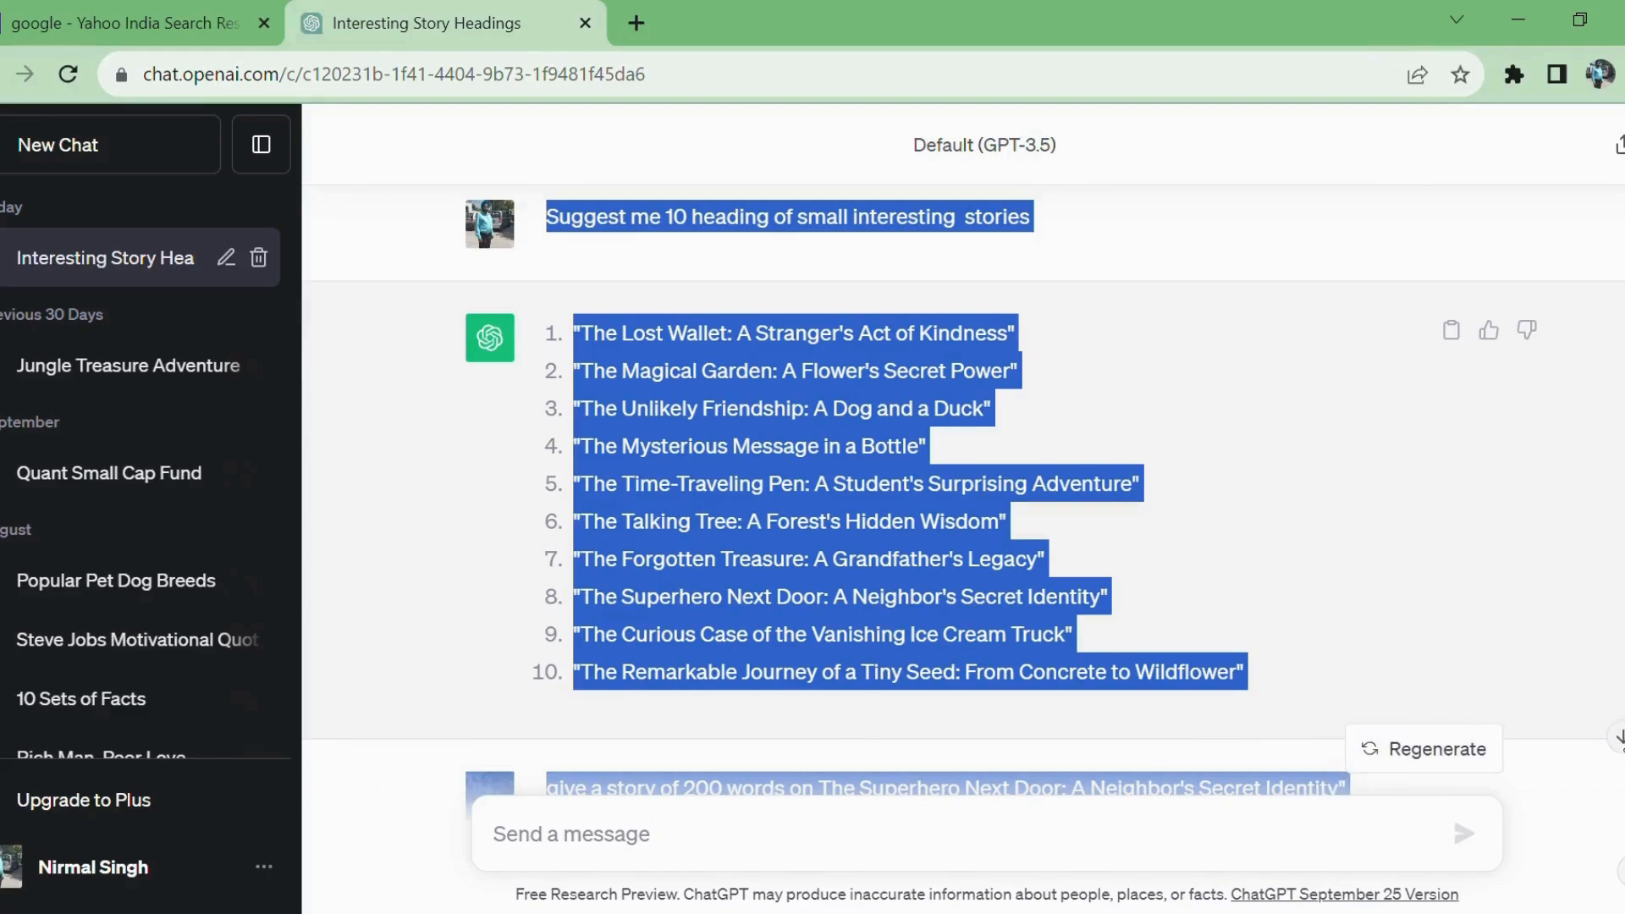
click(1617, 736)
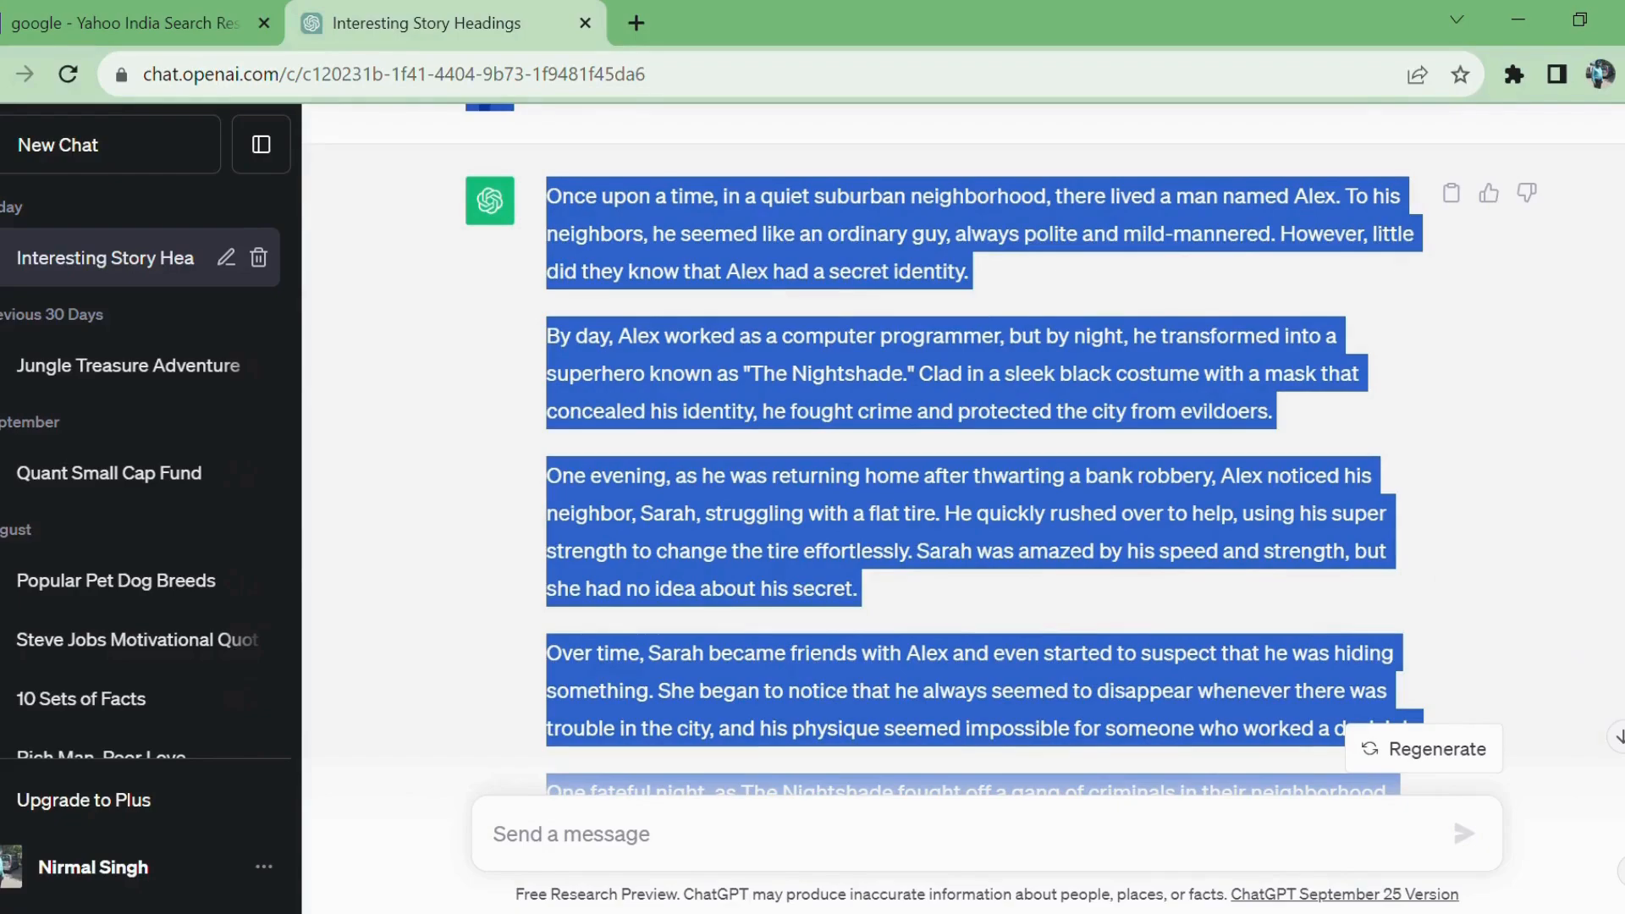
scroll(968, 448, down, 10)
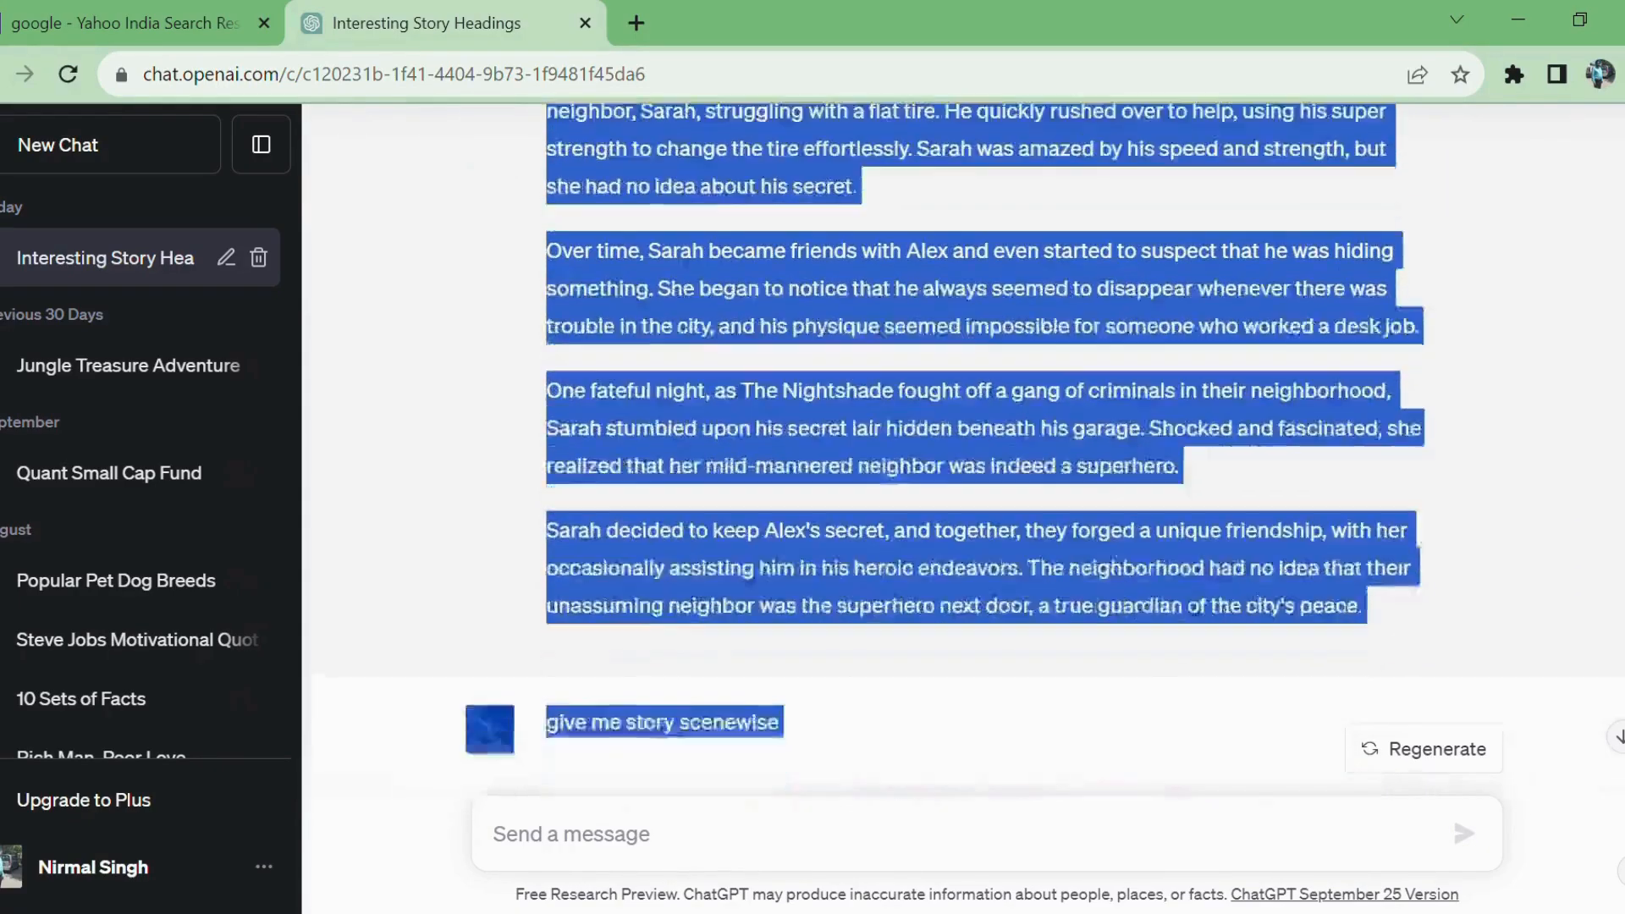
scroll(967, 448, down, 14)
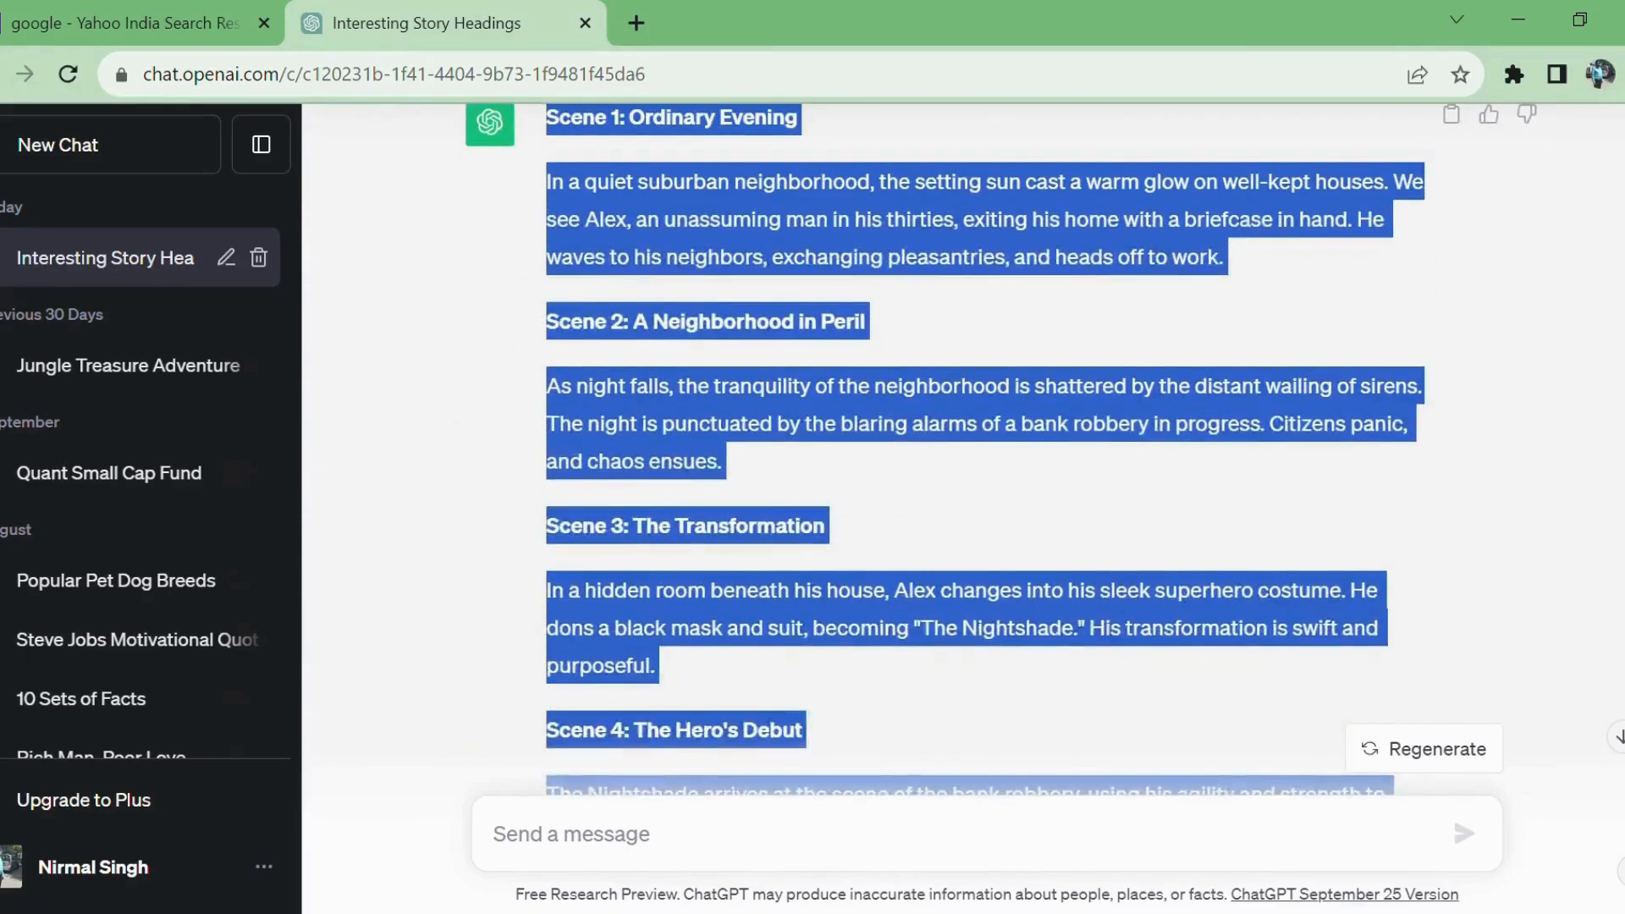
scroll(967, 449, down, 6)
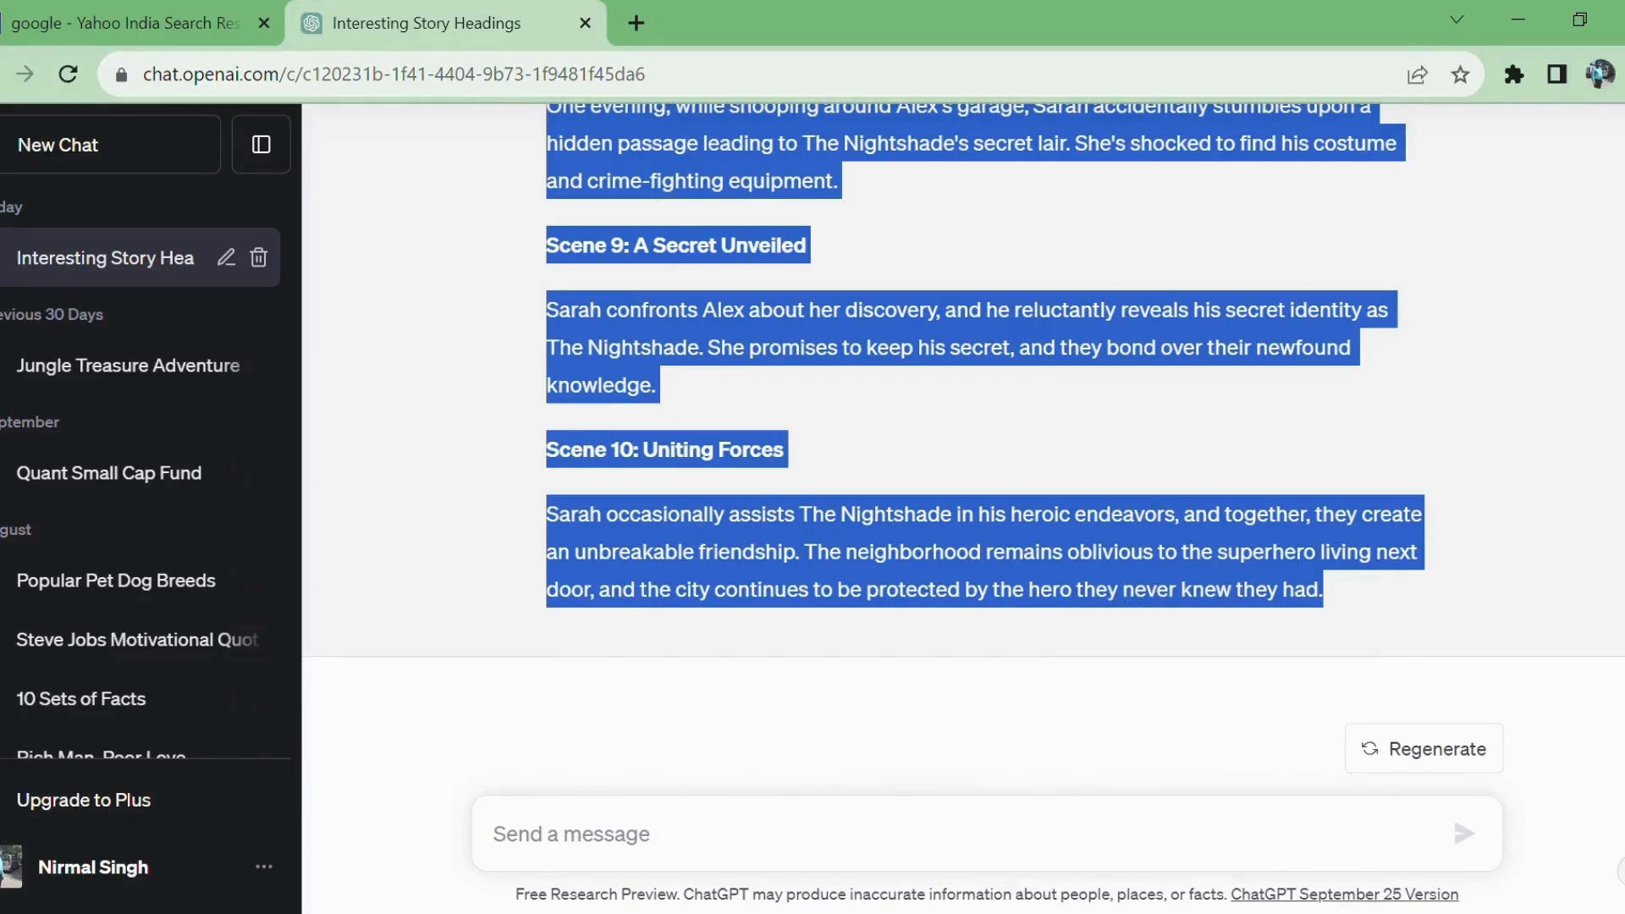
key(alt+Tab)
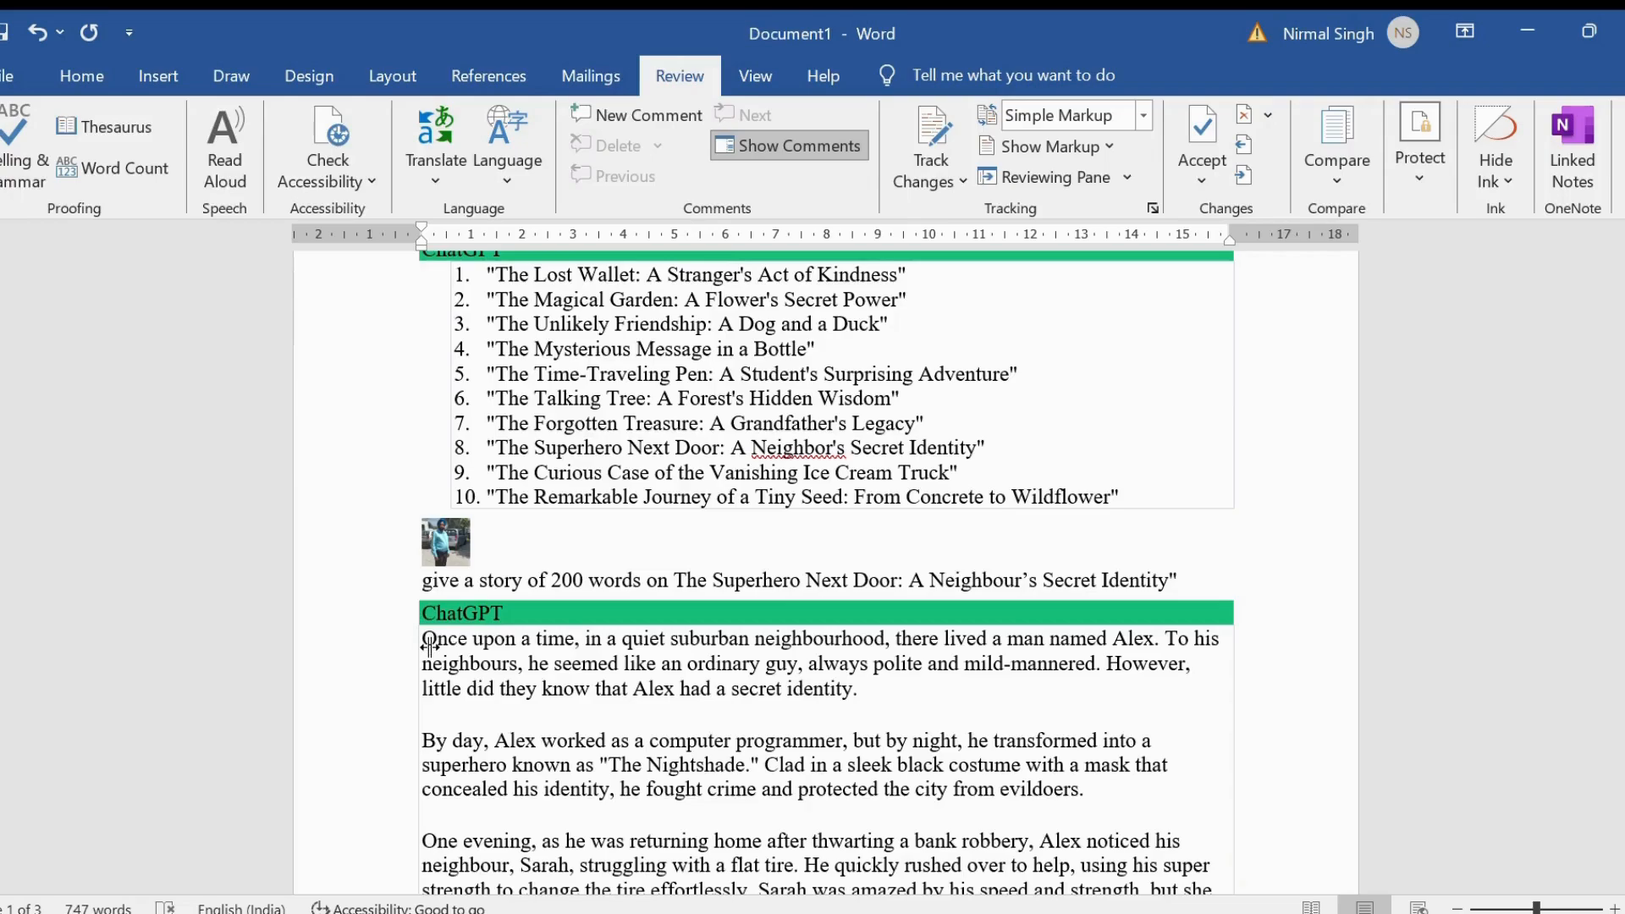
- Copy the narrative story paragraphs beginning "Once upon a time" from the Word document, leaving out the scene list
scroll(438, 652, down, 15)
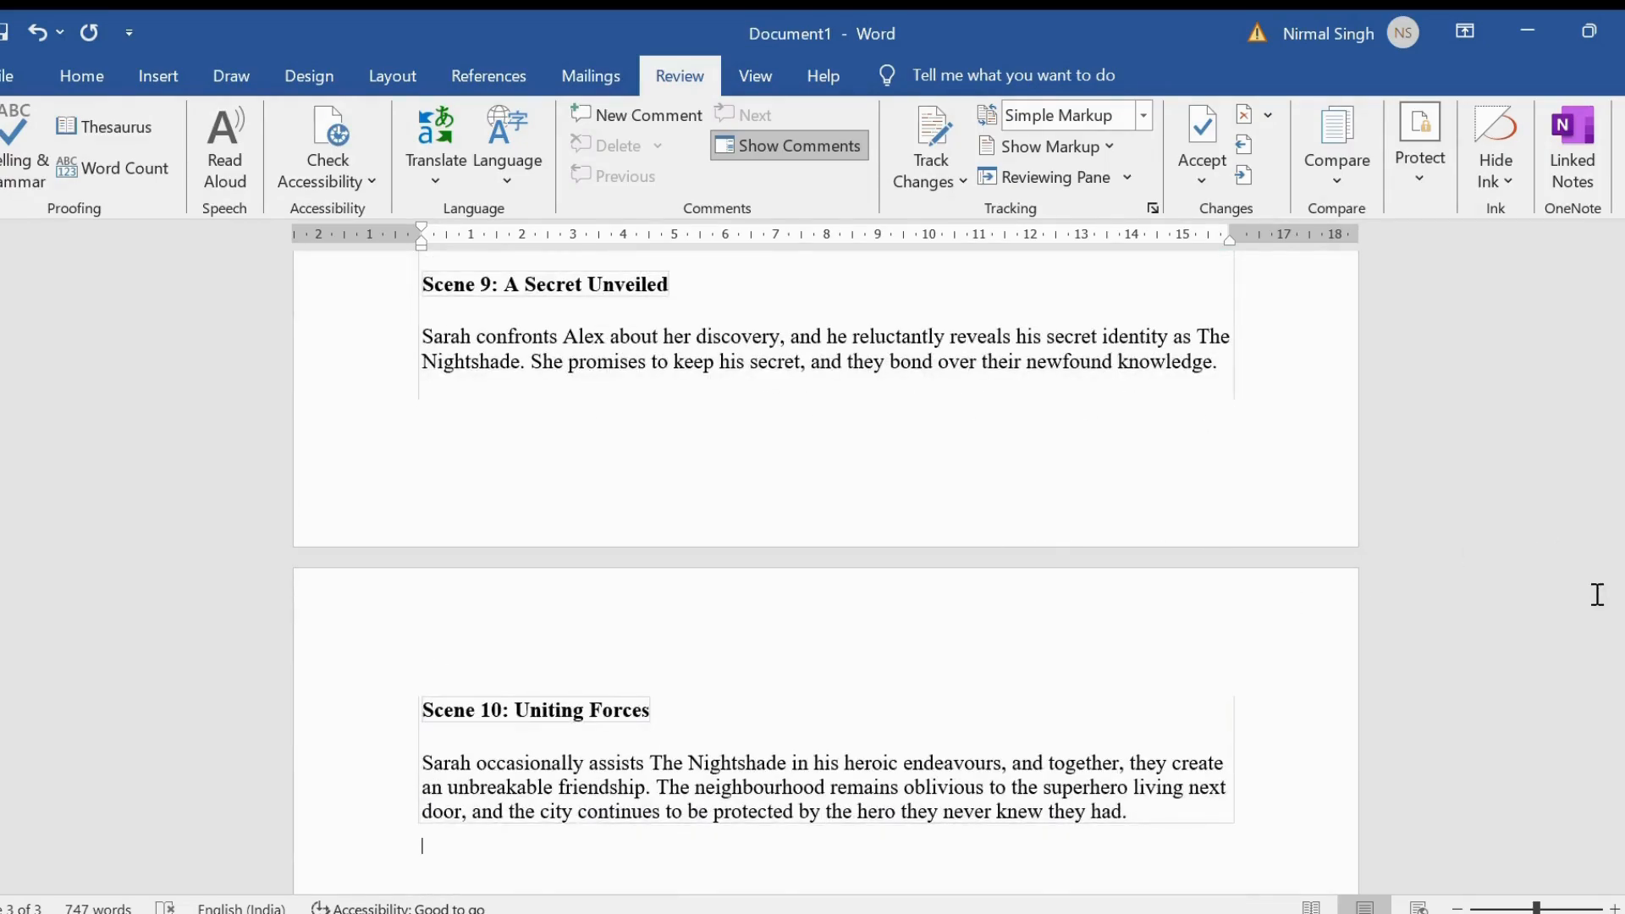
scroll(1602, 470, up, 15)
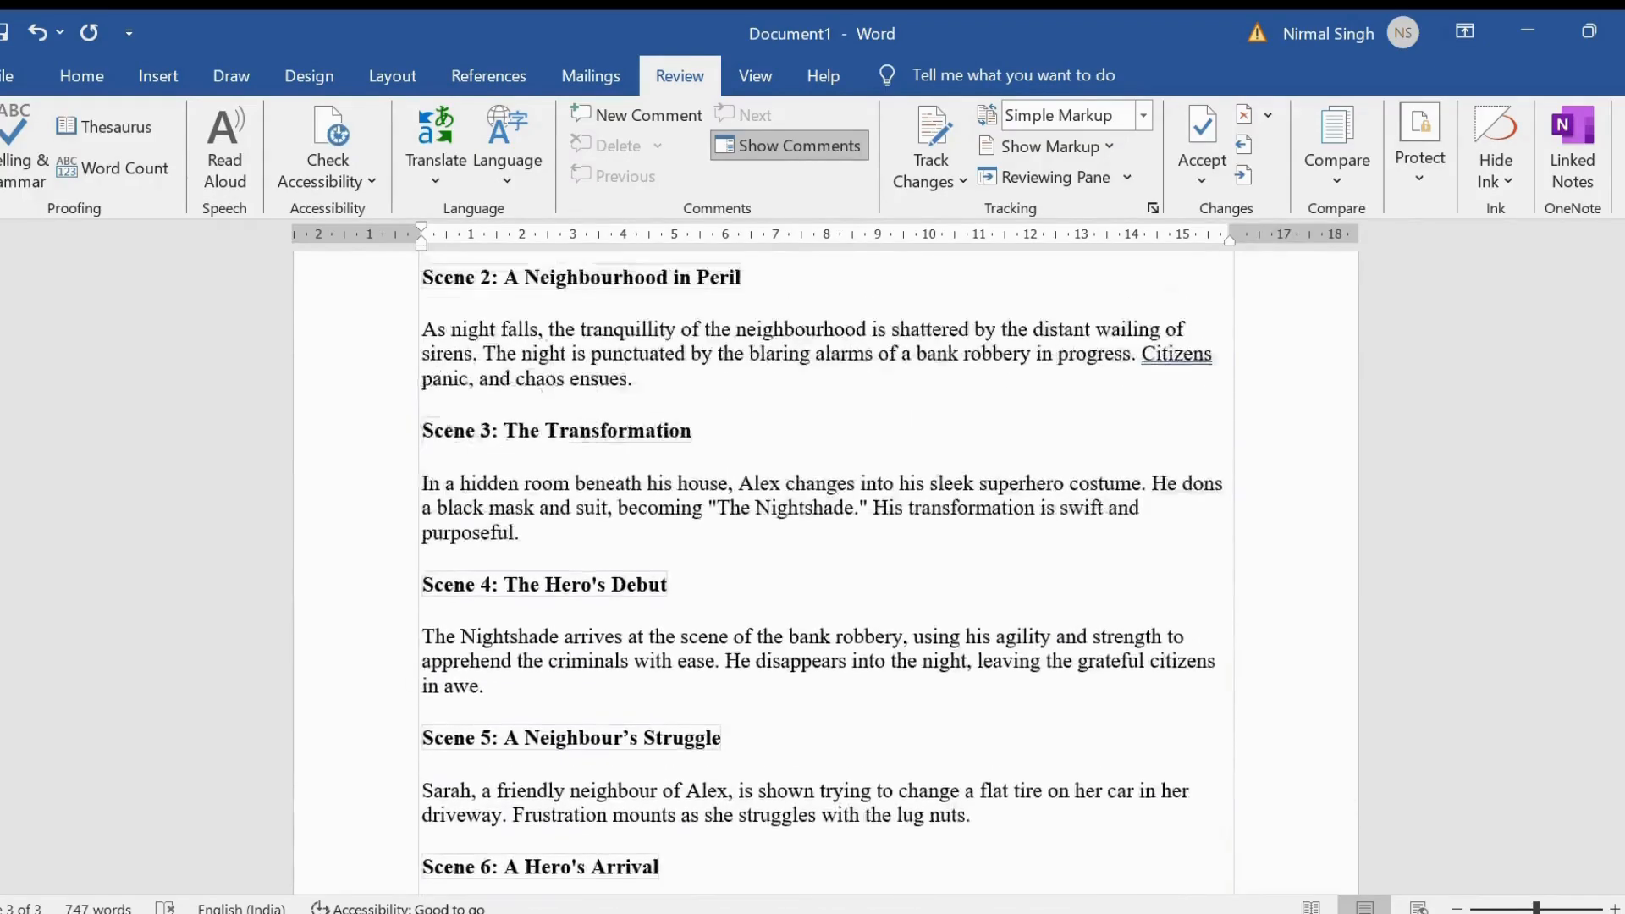
scroll(1602, 471, up, 5)
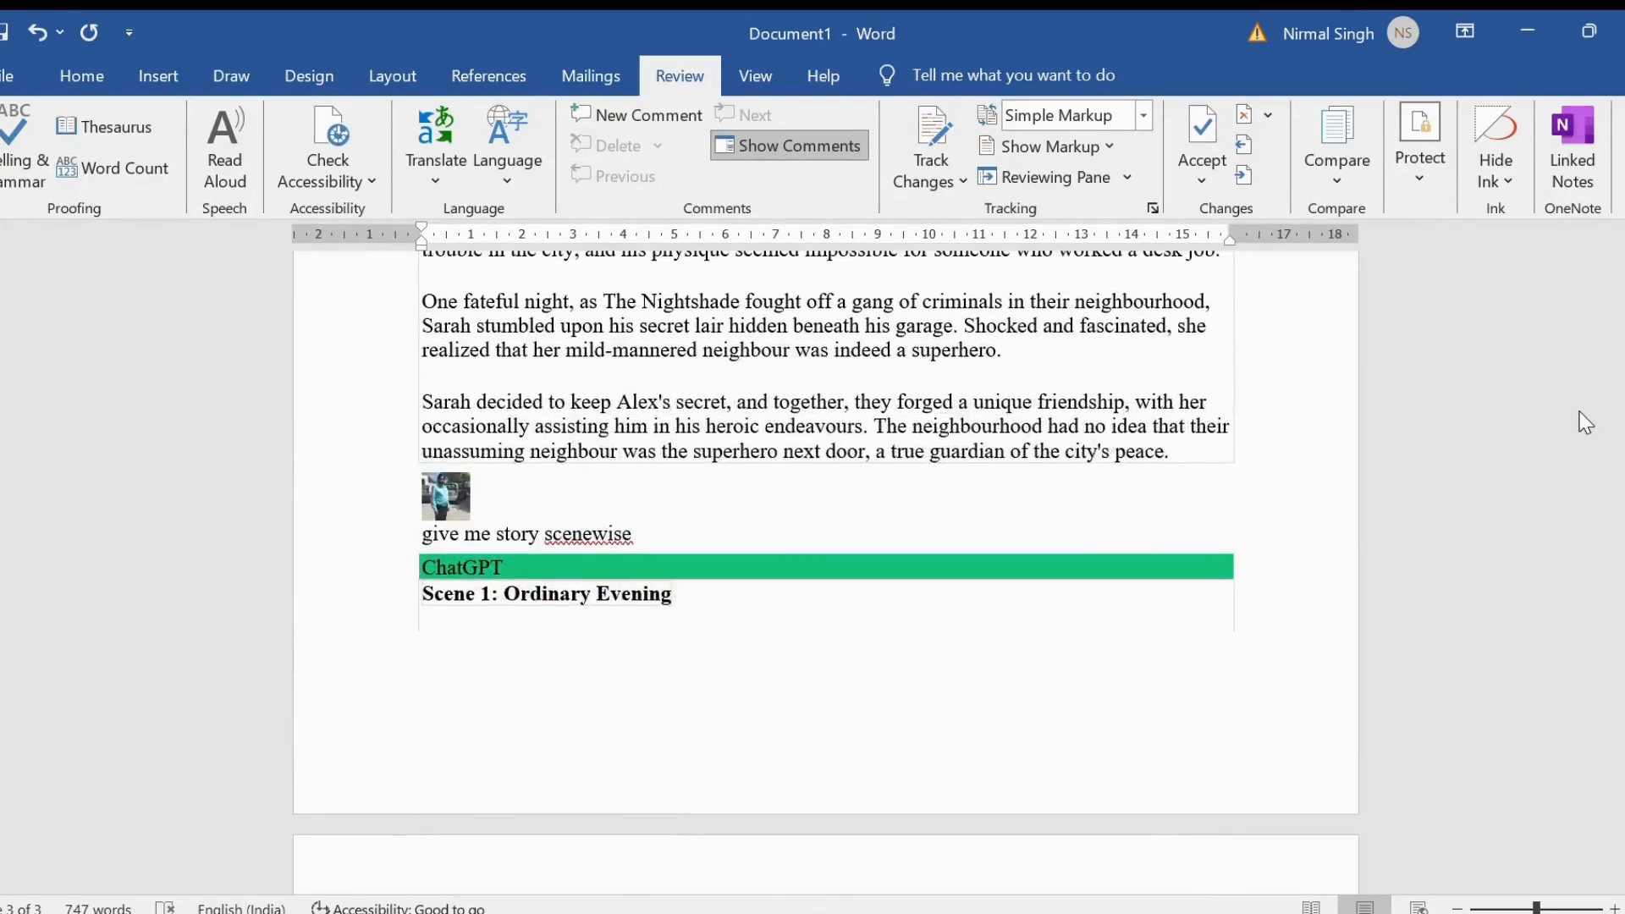
scroll(1579, 404, up, 4)
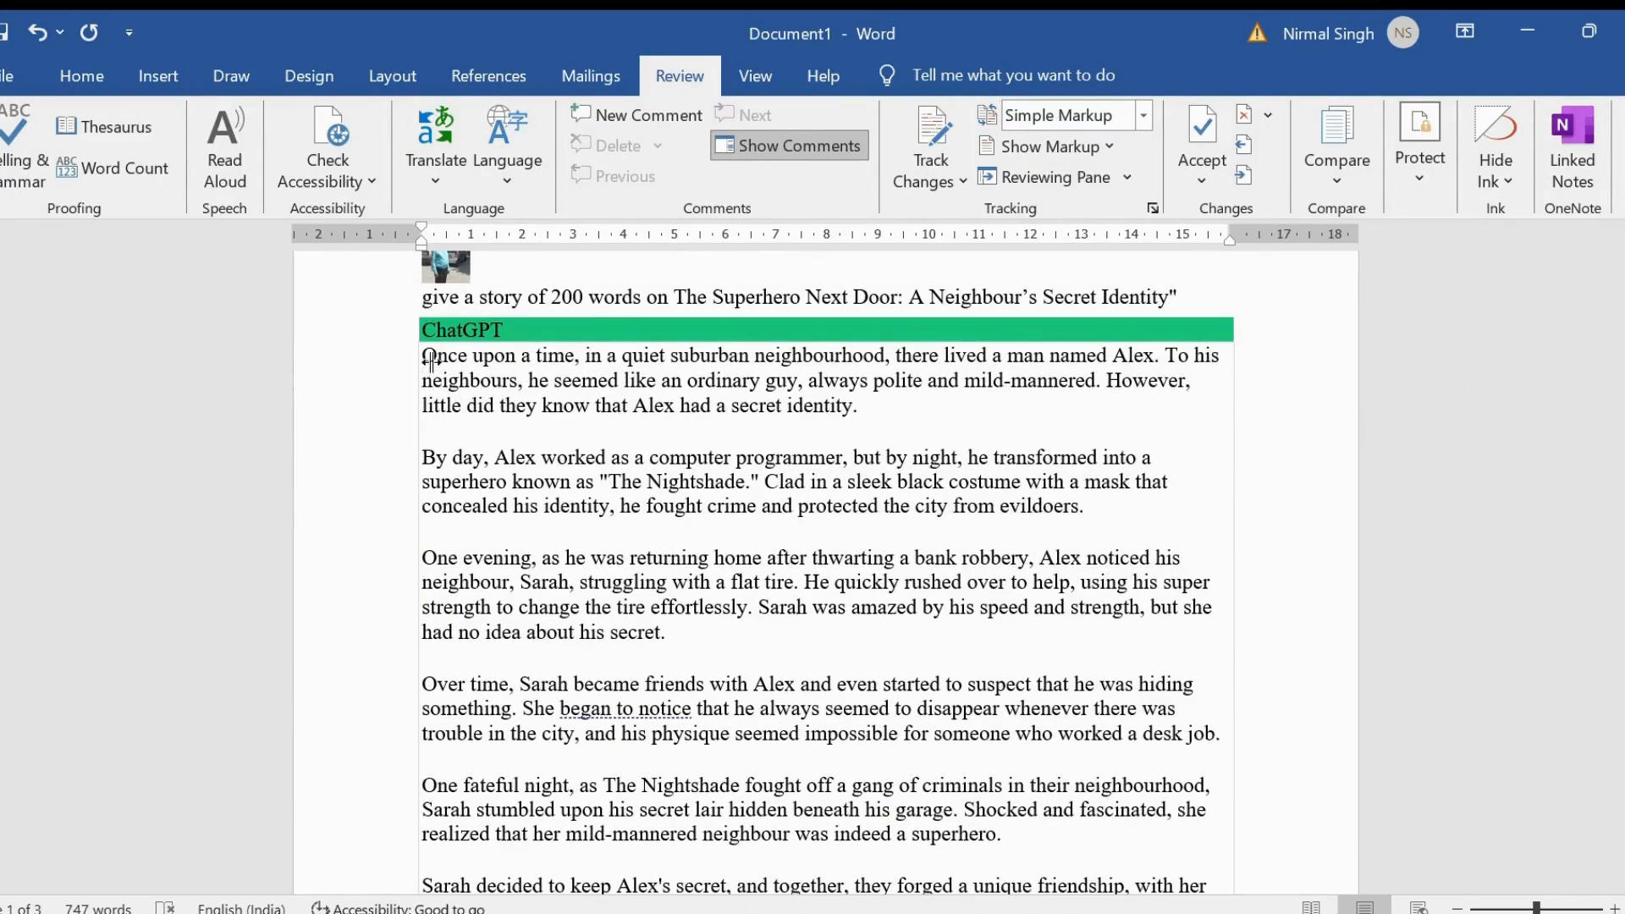
drag(431, 360, 1112, 706)
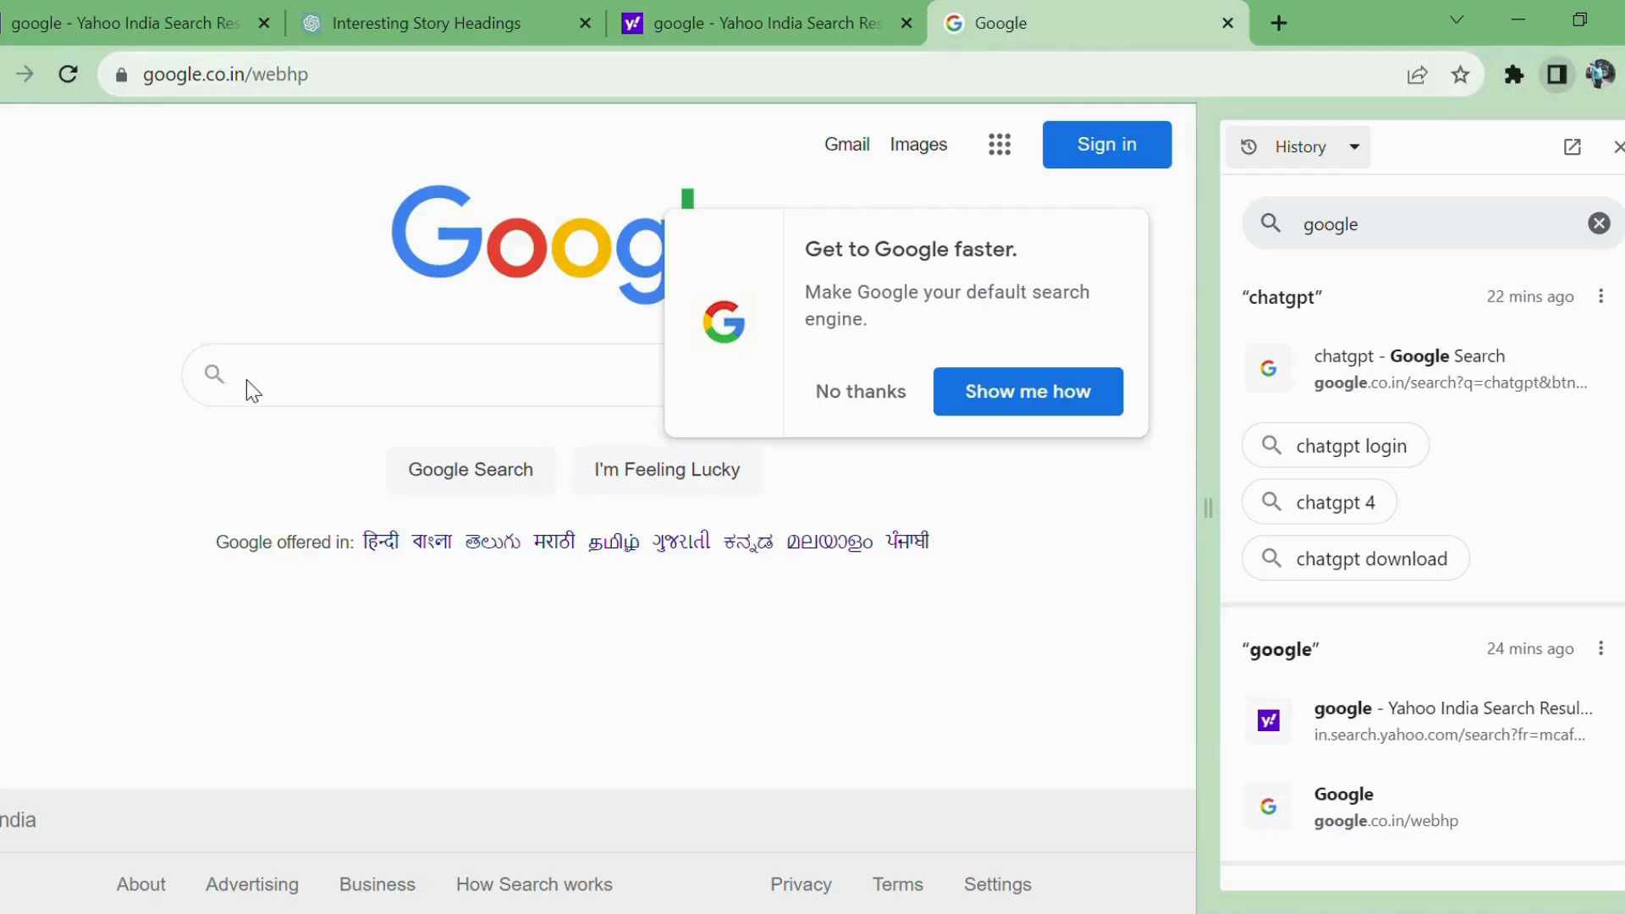
- Switch to the Google page in Chrome and search for "google translate"
click(246, 379)
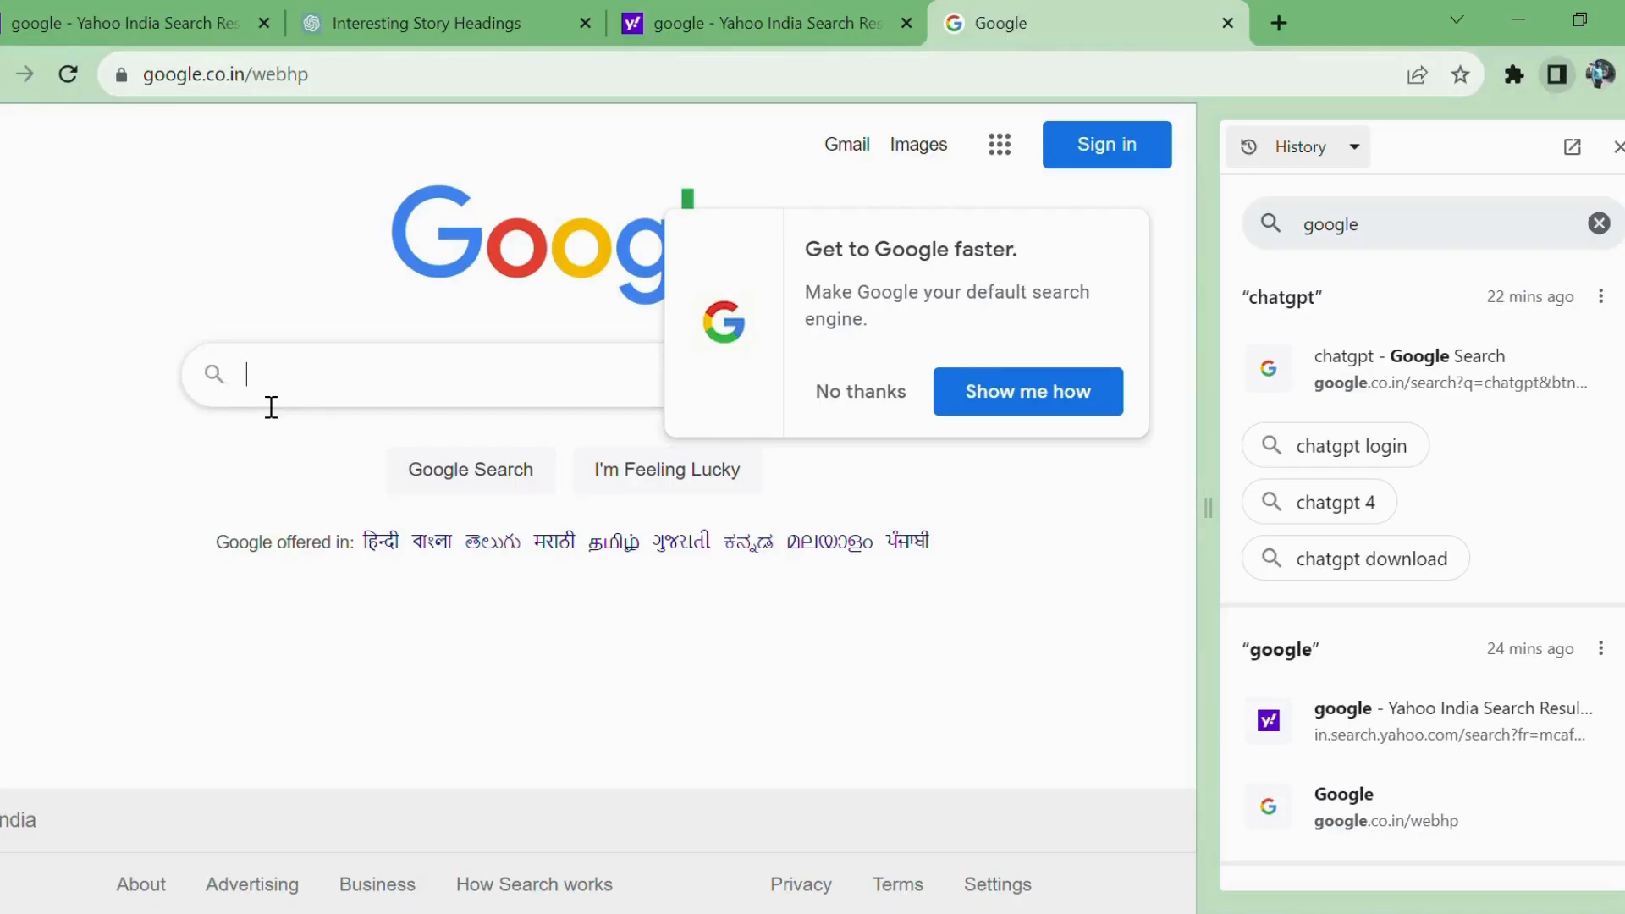
text(g)
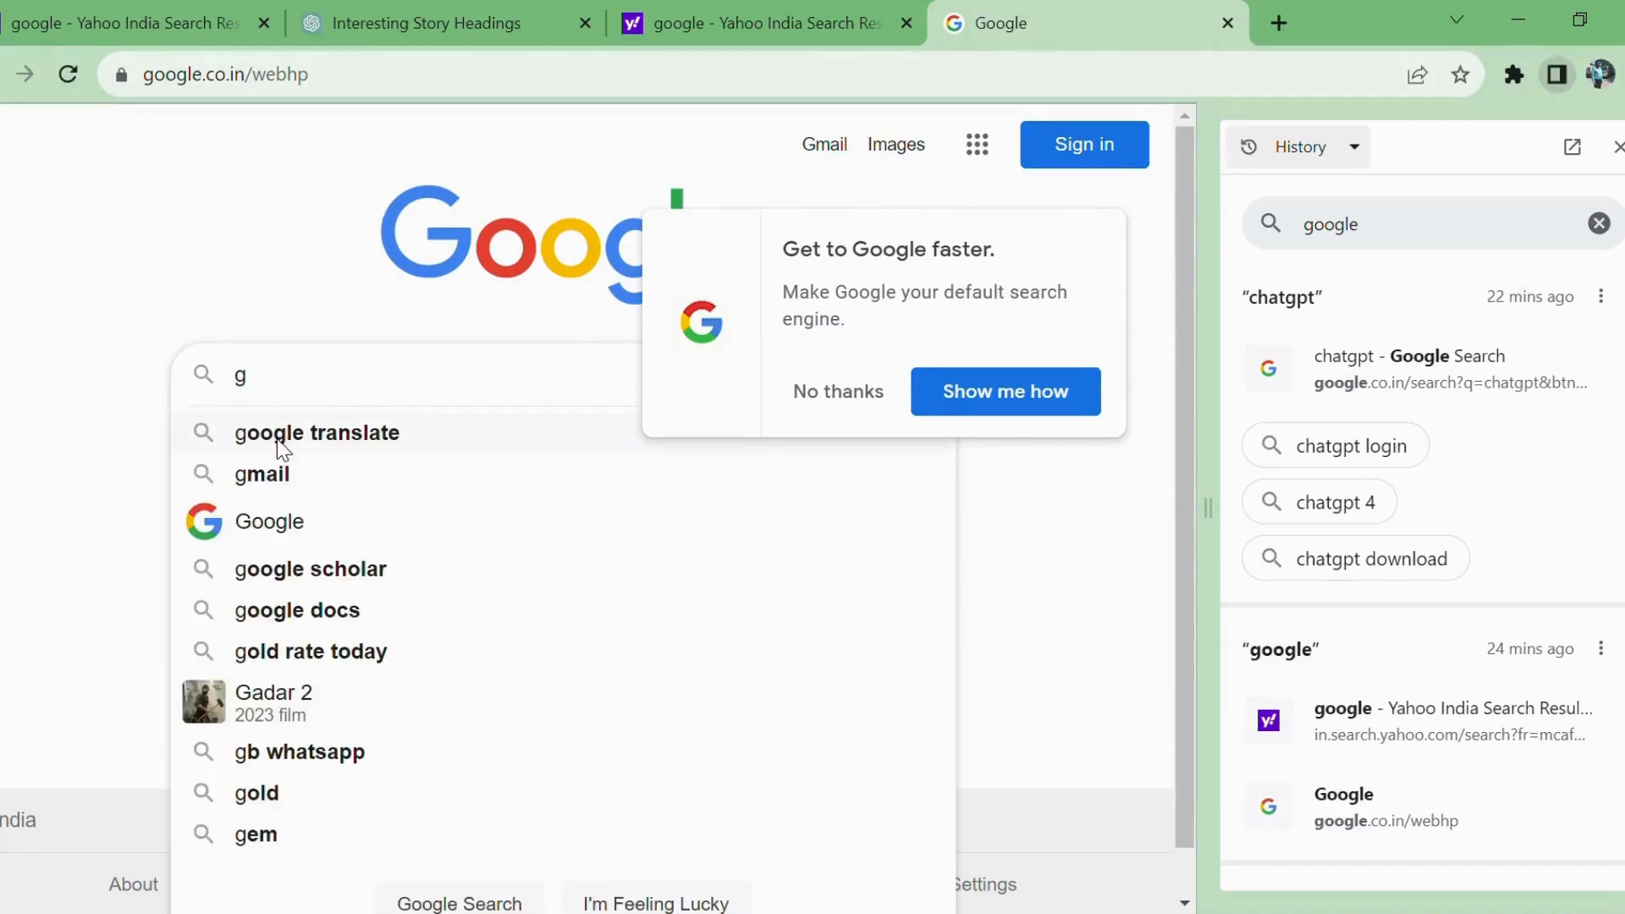
click(277, 440)
click(195, 377)
click(97, 525)
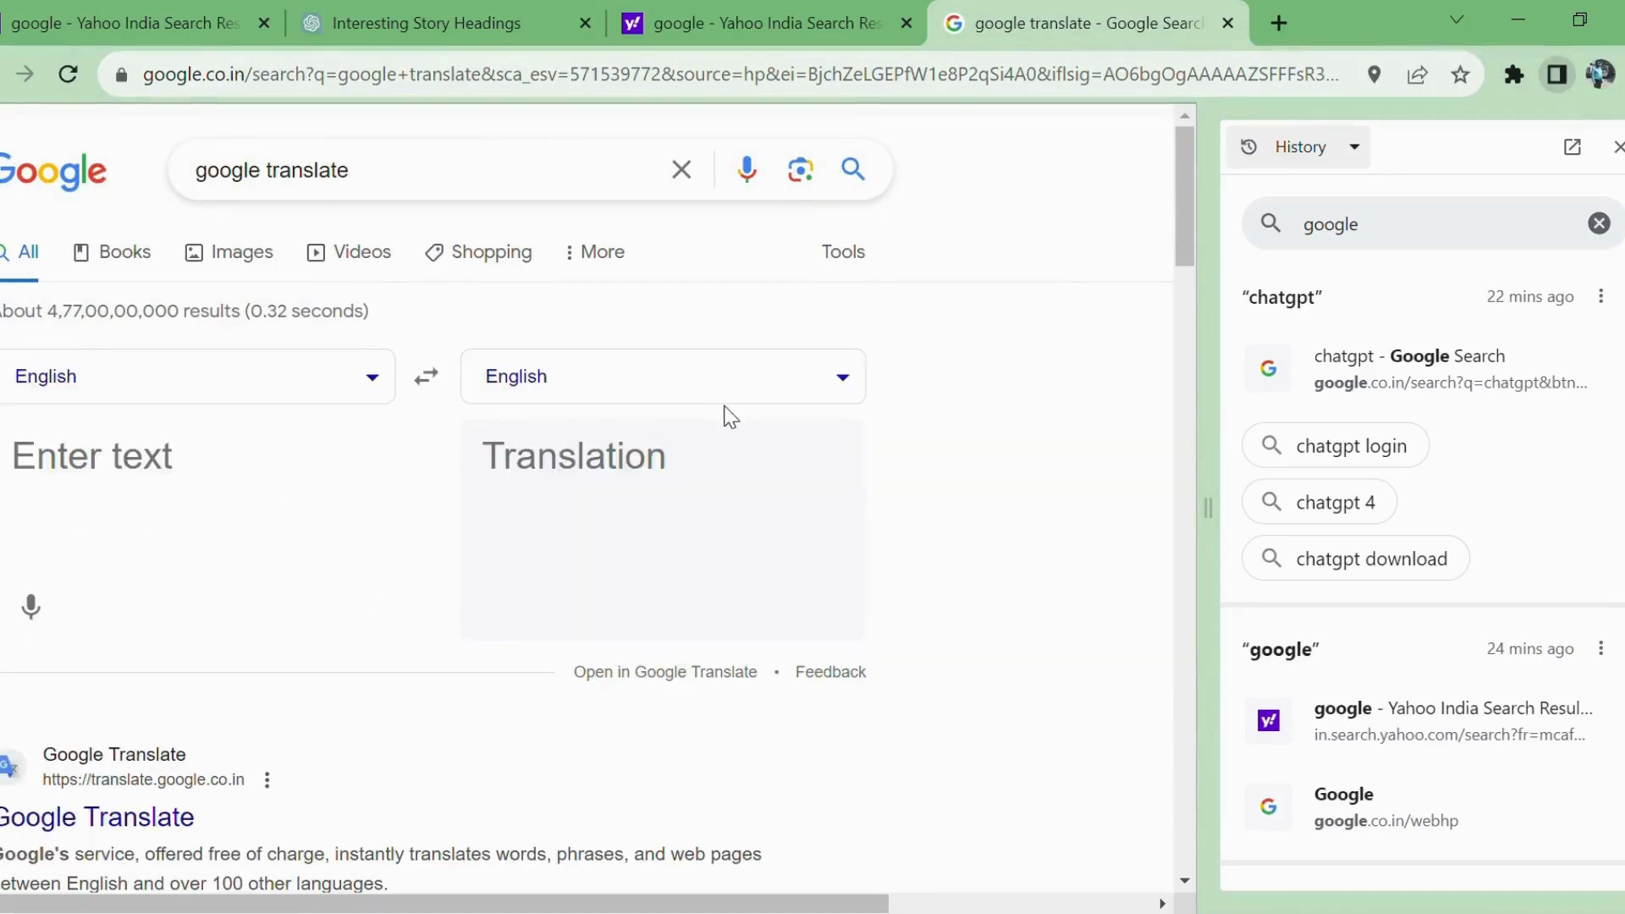
- Set the target language to Hindi and paste the copied English story as the text to translate
click(845, 388)
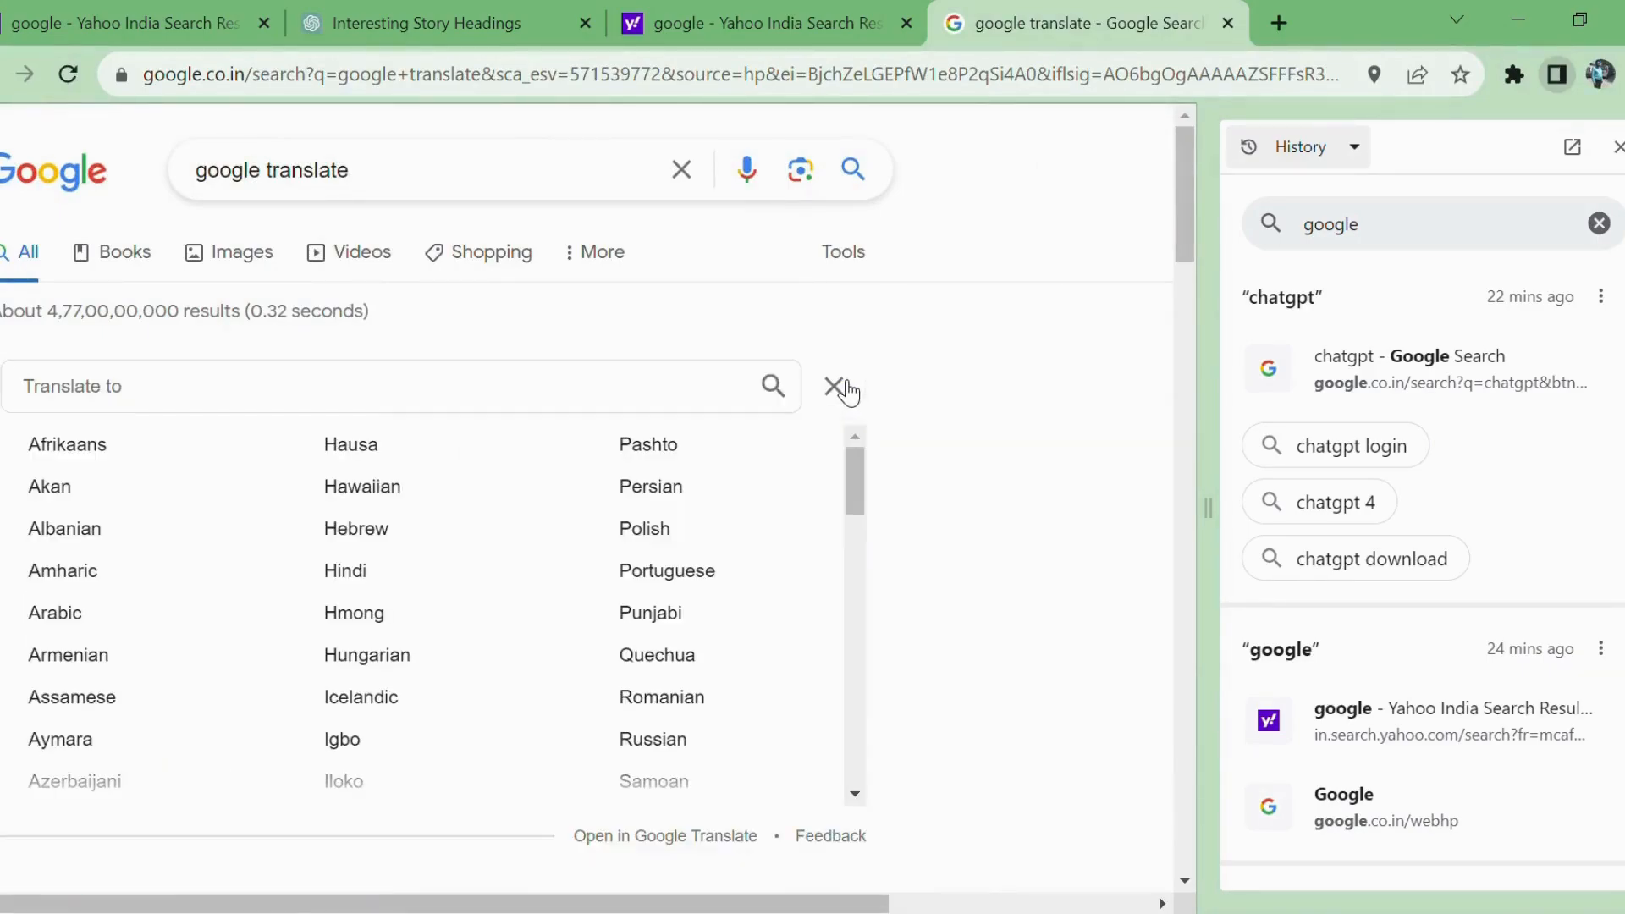
click(368, 584)
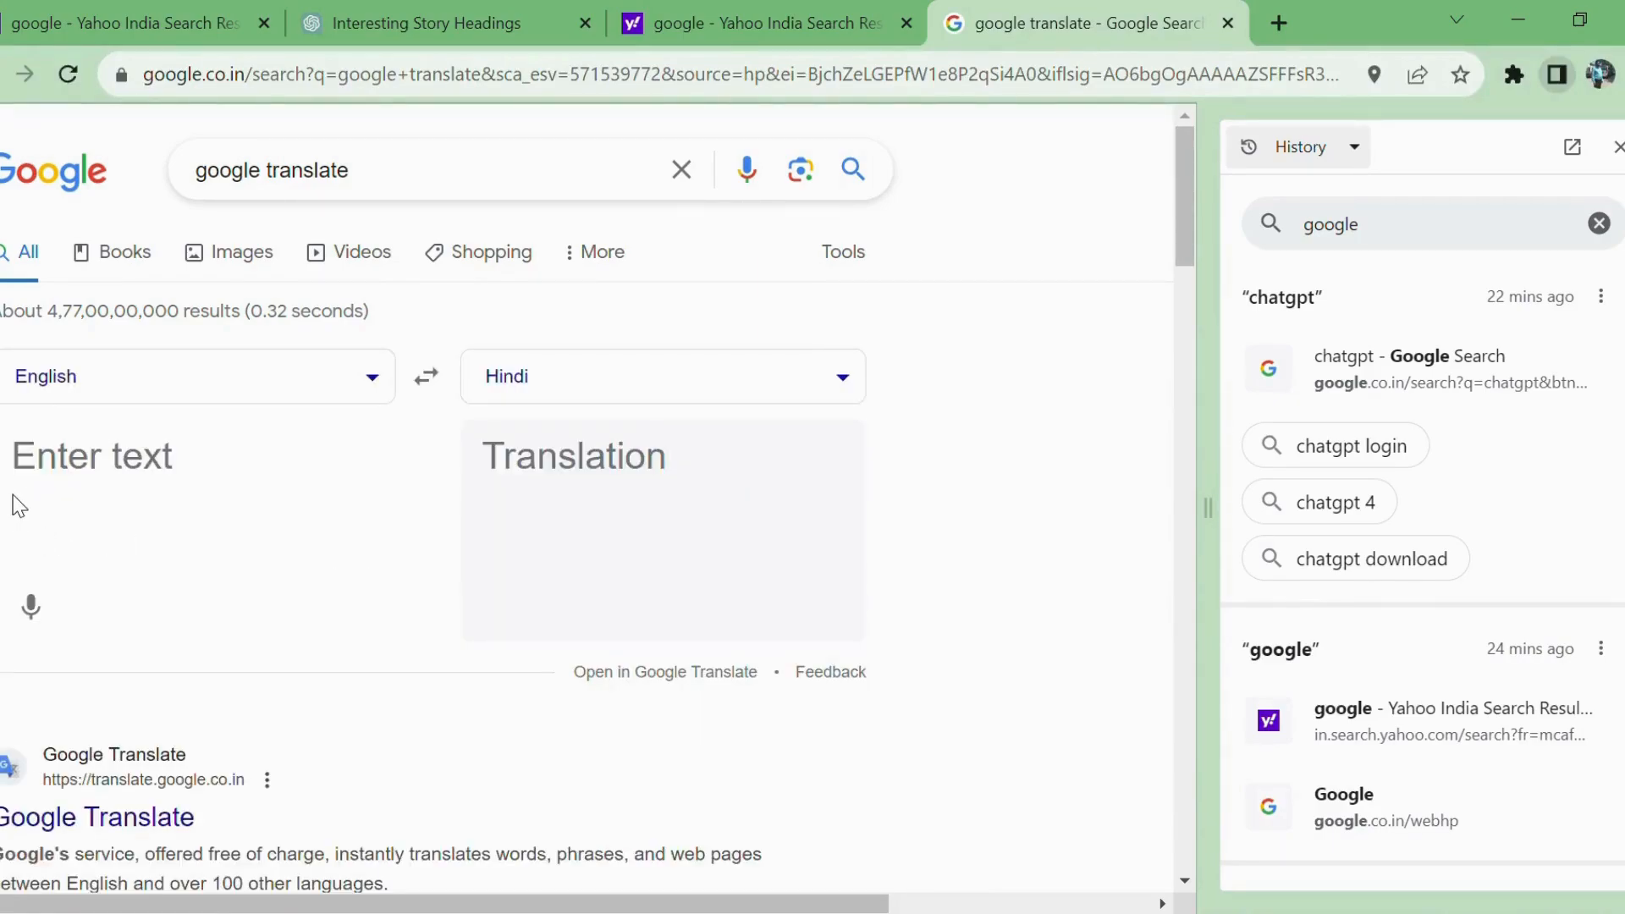
key(ctrl+v)
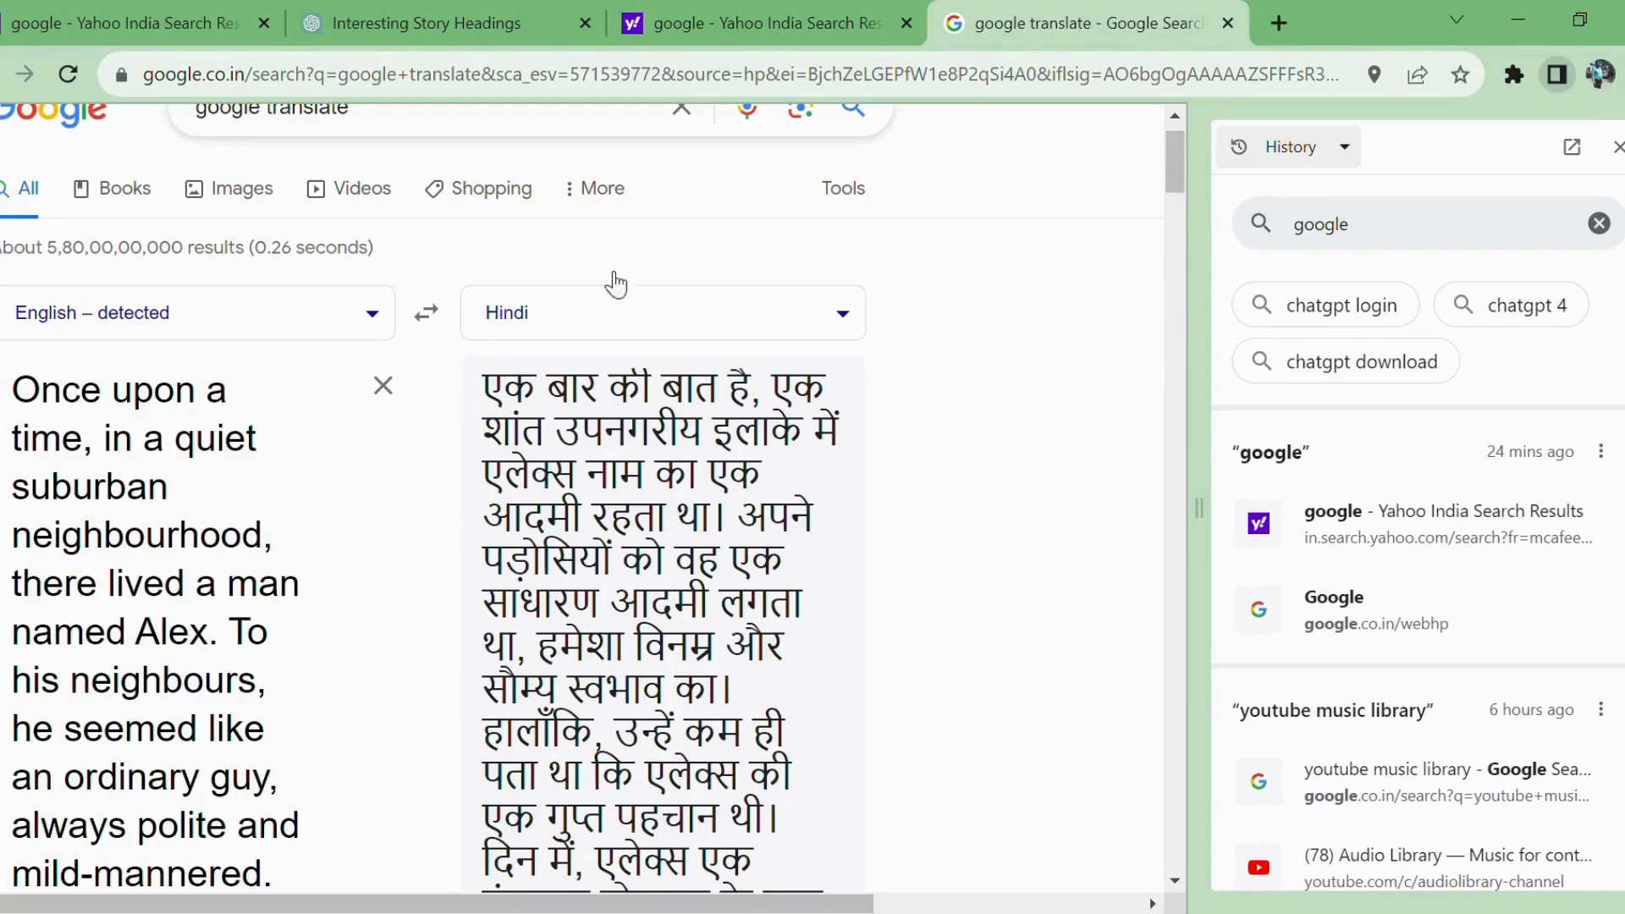
- Select the complete Hindi translation of the story, from its first line to the final sentence
drag(1171, 168, 1201, 135)
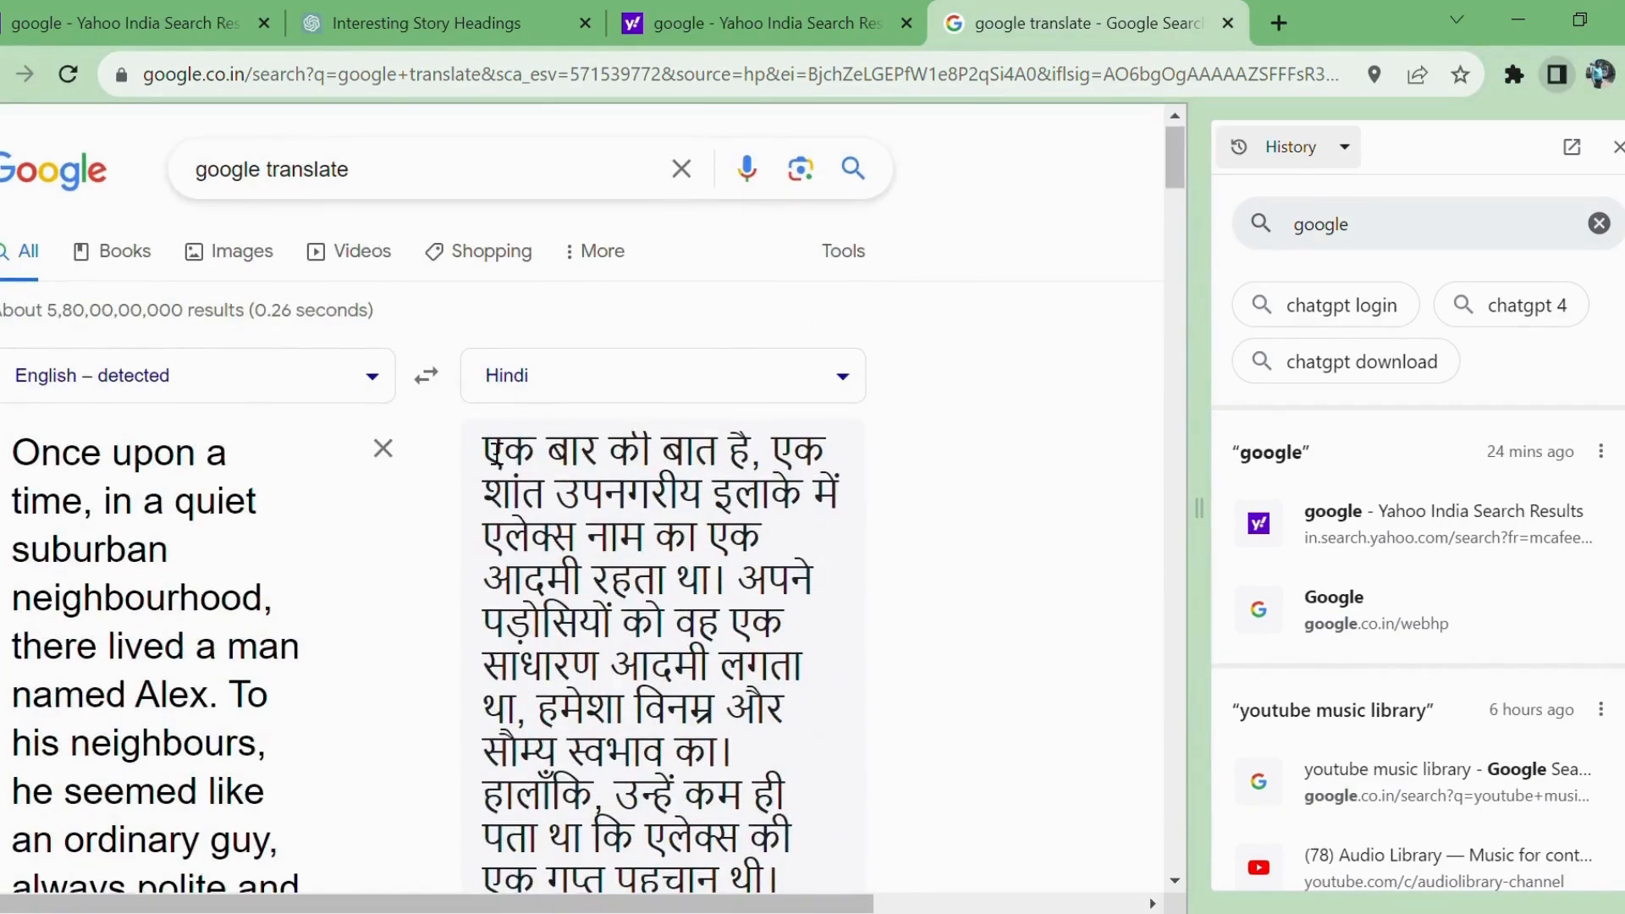
drag(497, 451, 653, 646)
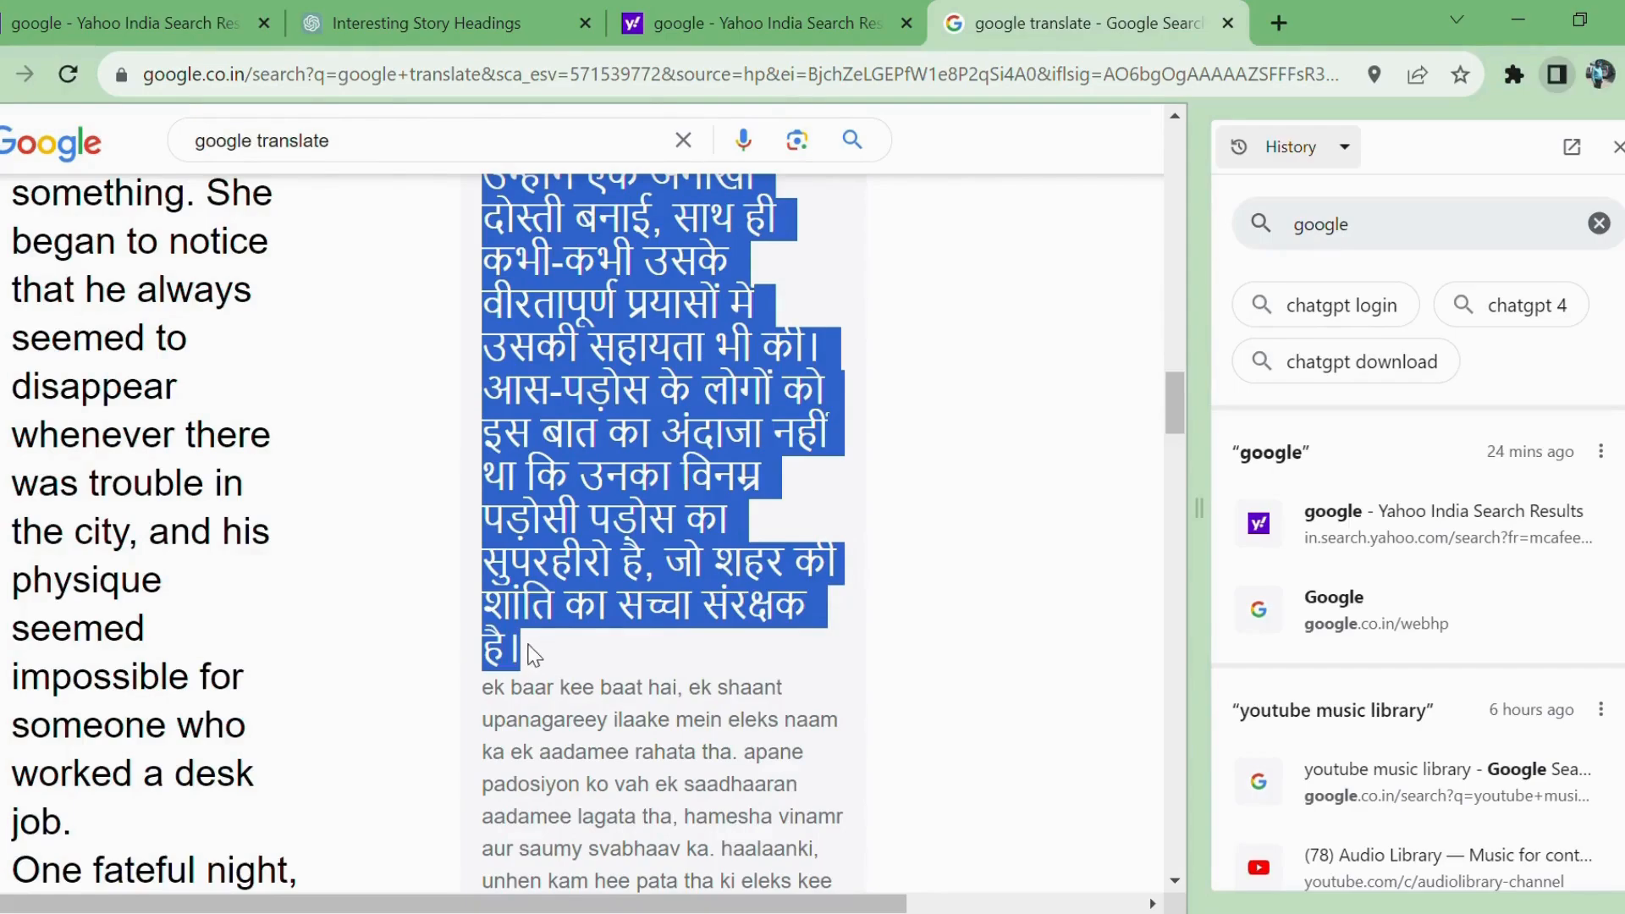
drag(533, 643, 533, 636)
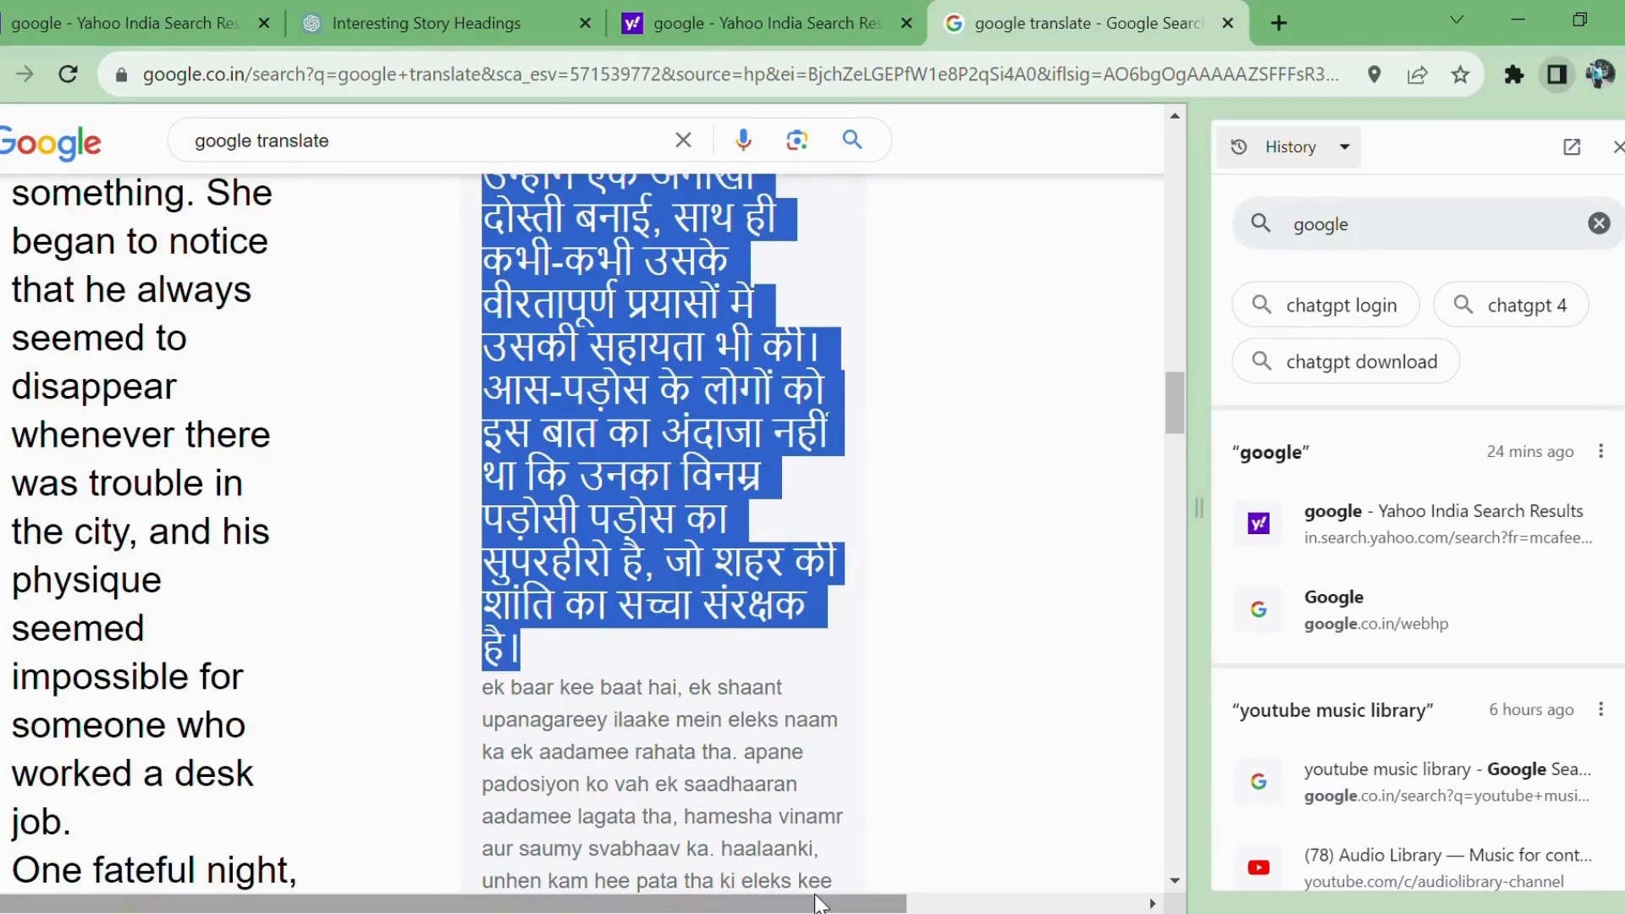
click(499, 704)
drag(499, 704, 749, 319)
- Search Google for "leandro ai" and open the Leonardo.ai website from the results
click(749, 319)
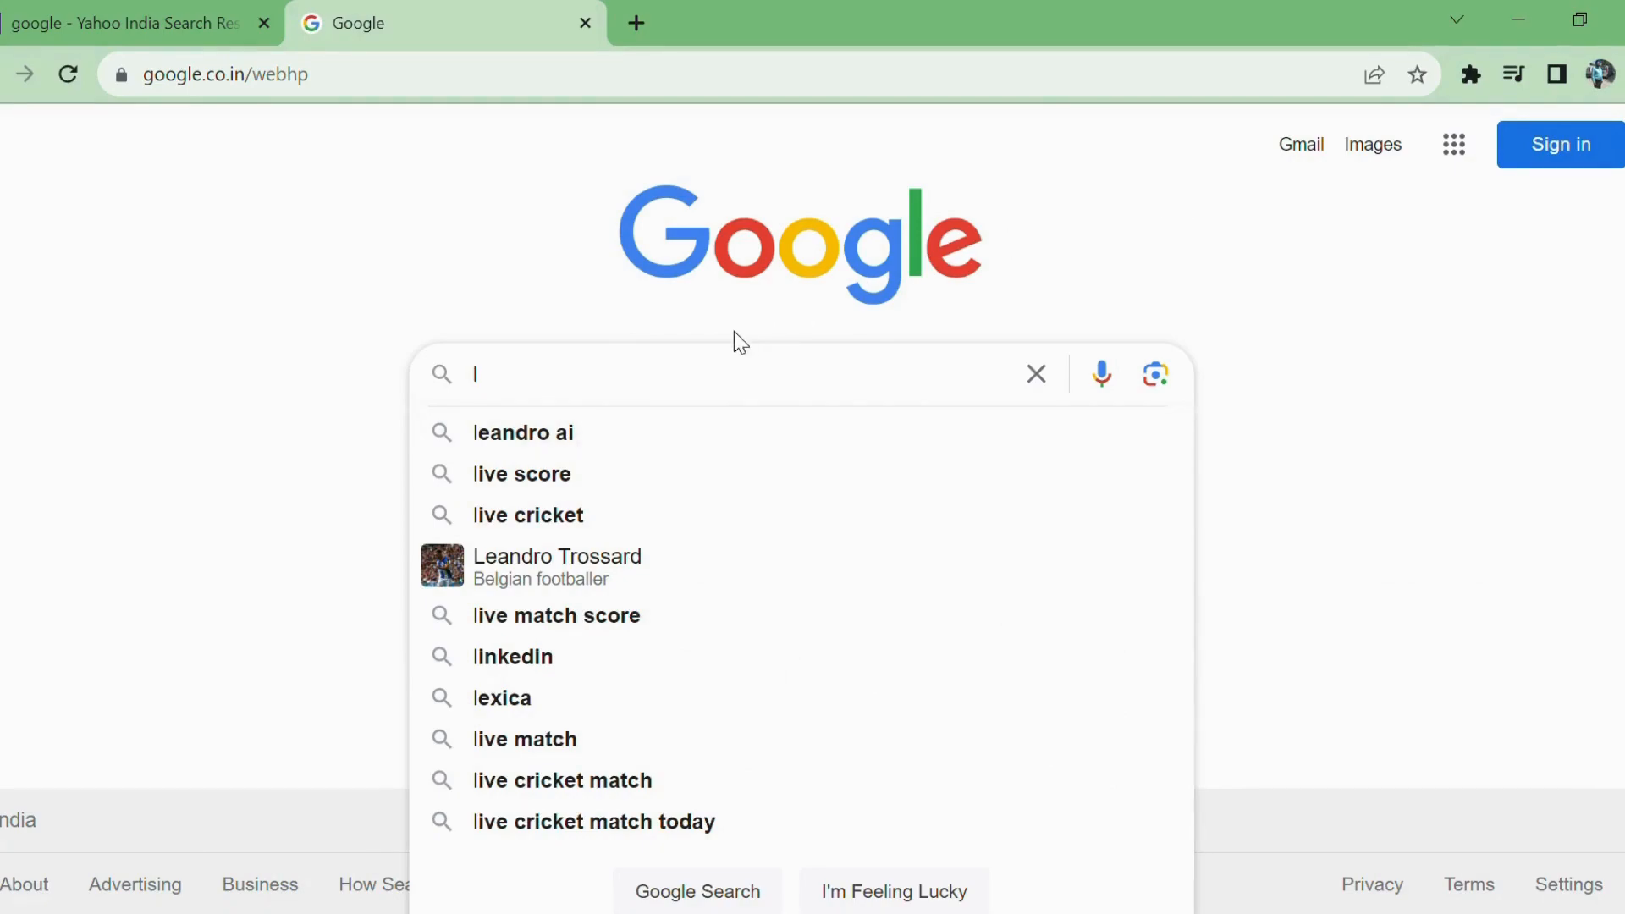
key(BackSpace)
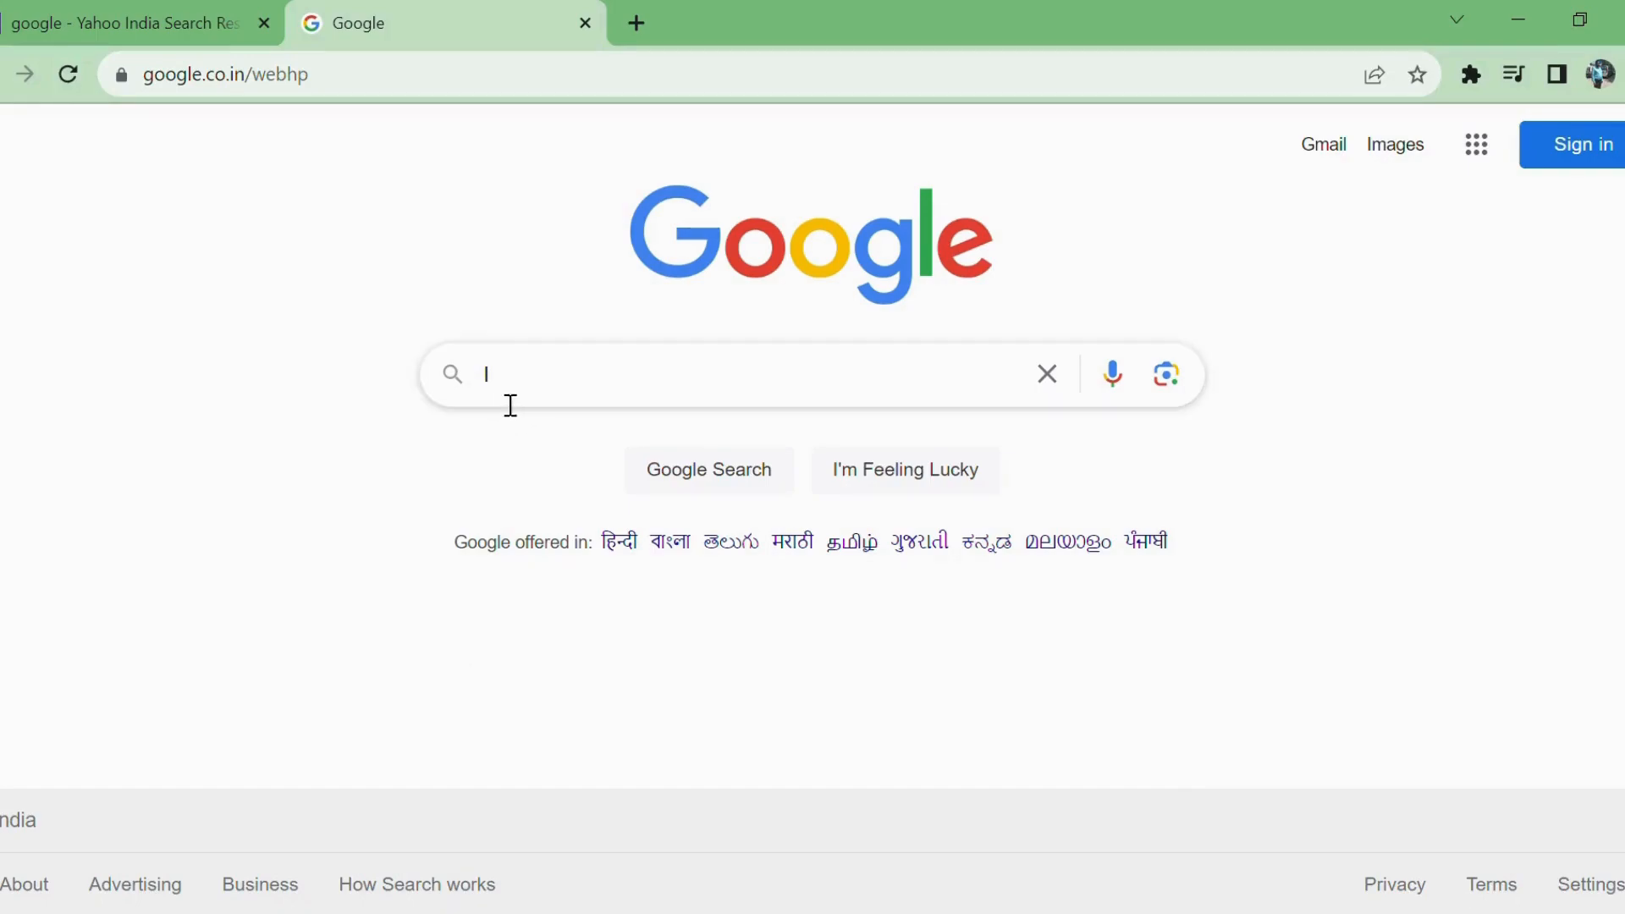
text(l)
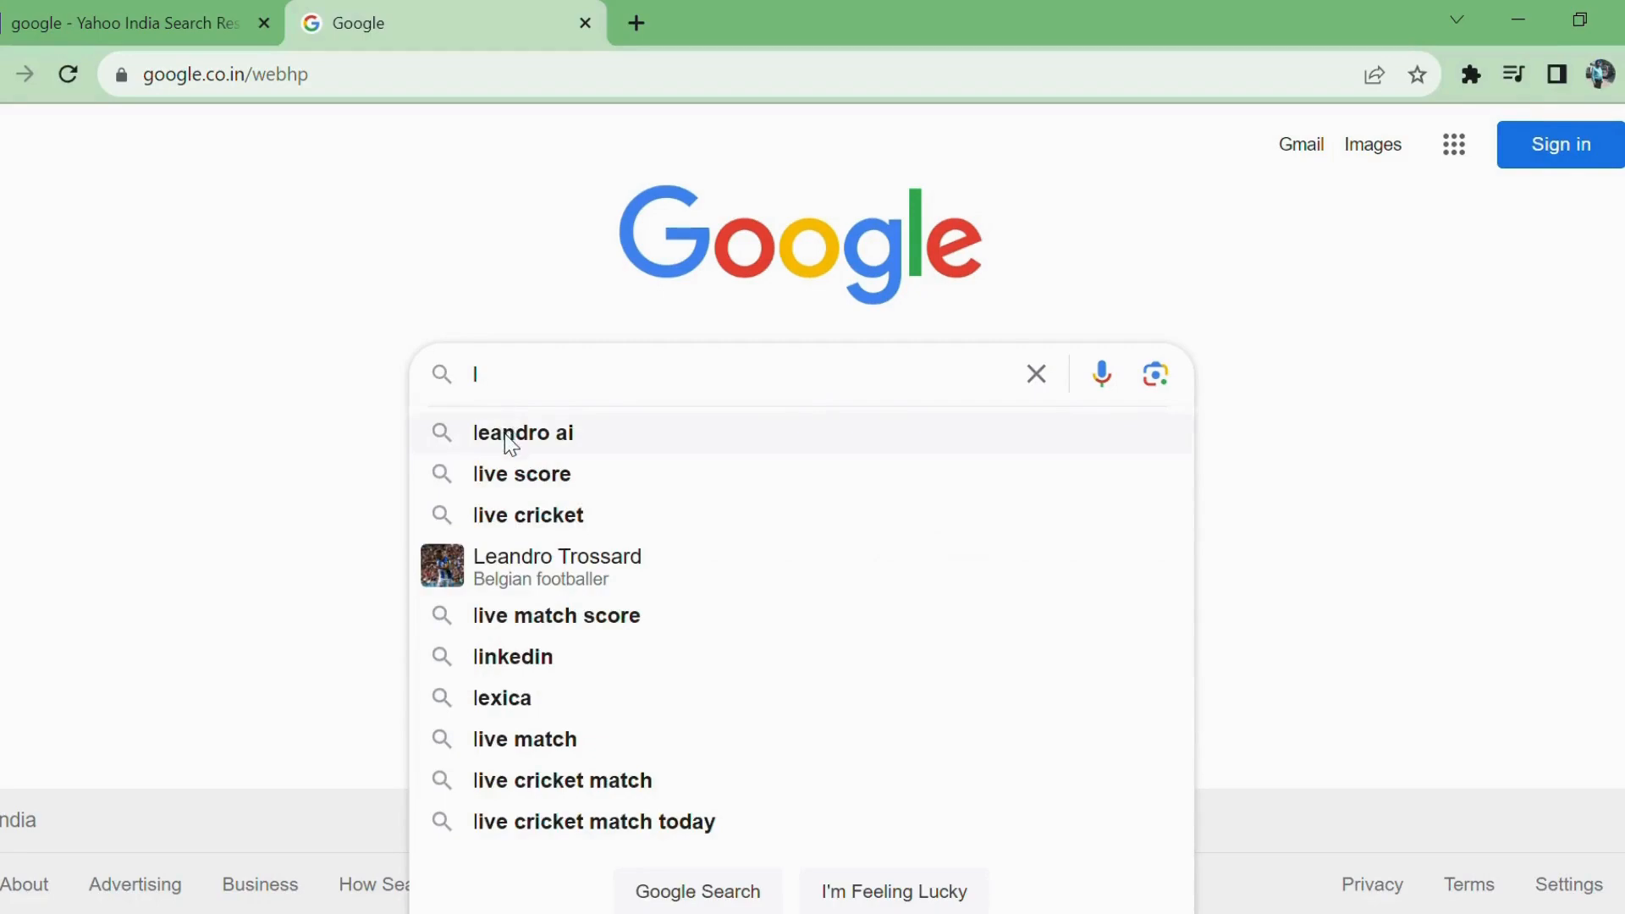
click(505, 433)
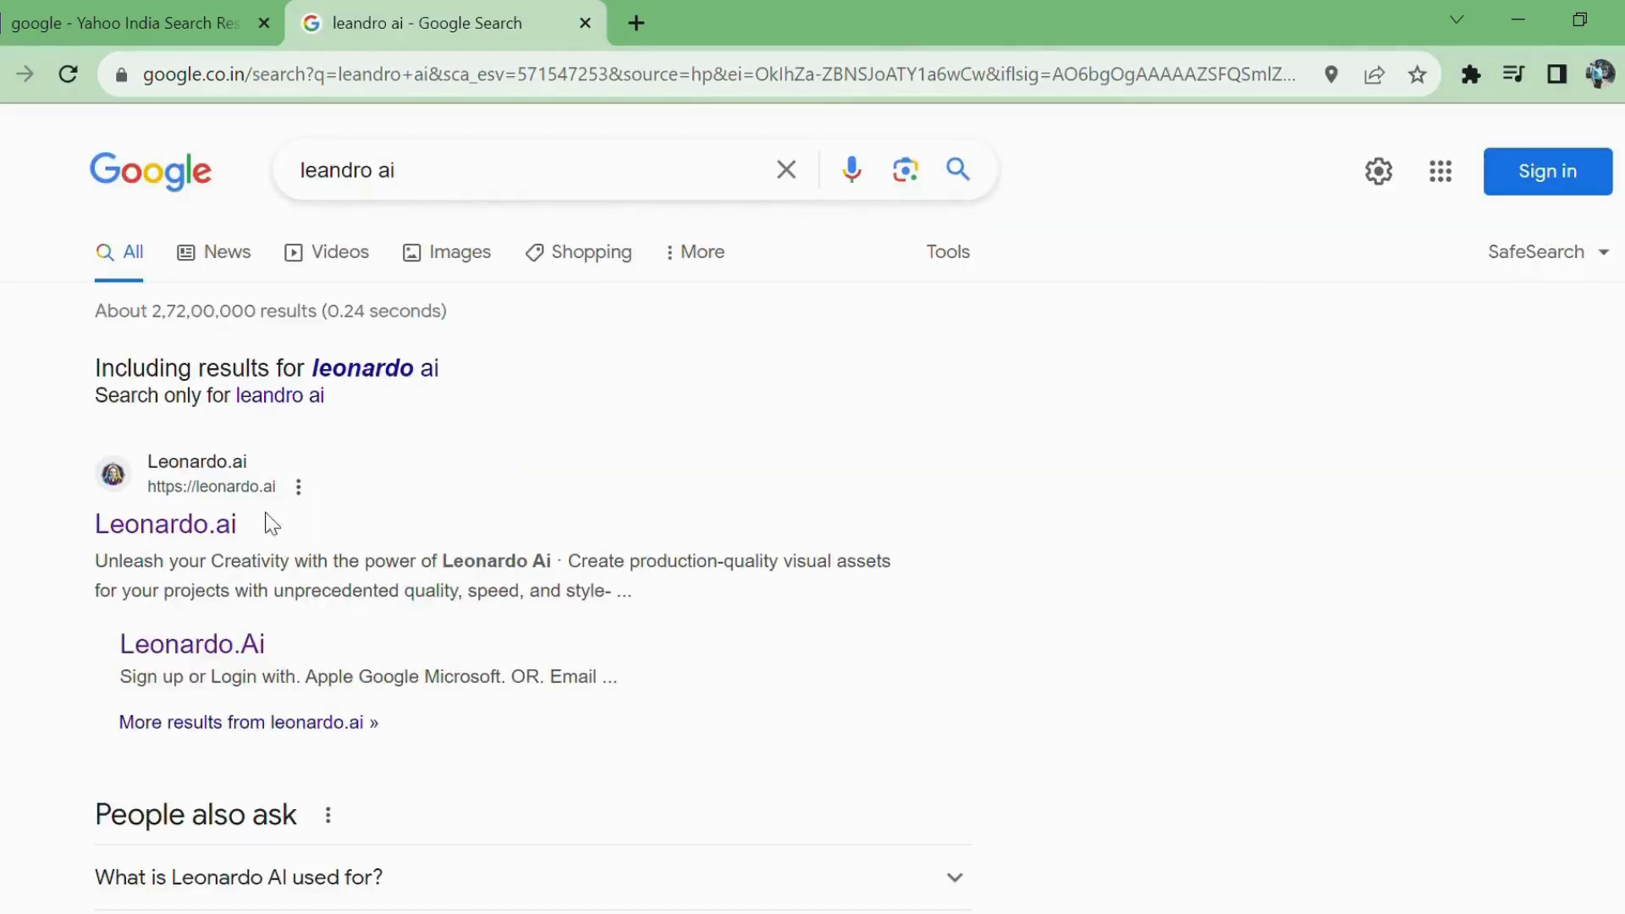
click(183, 529)
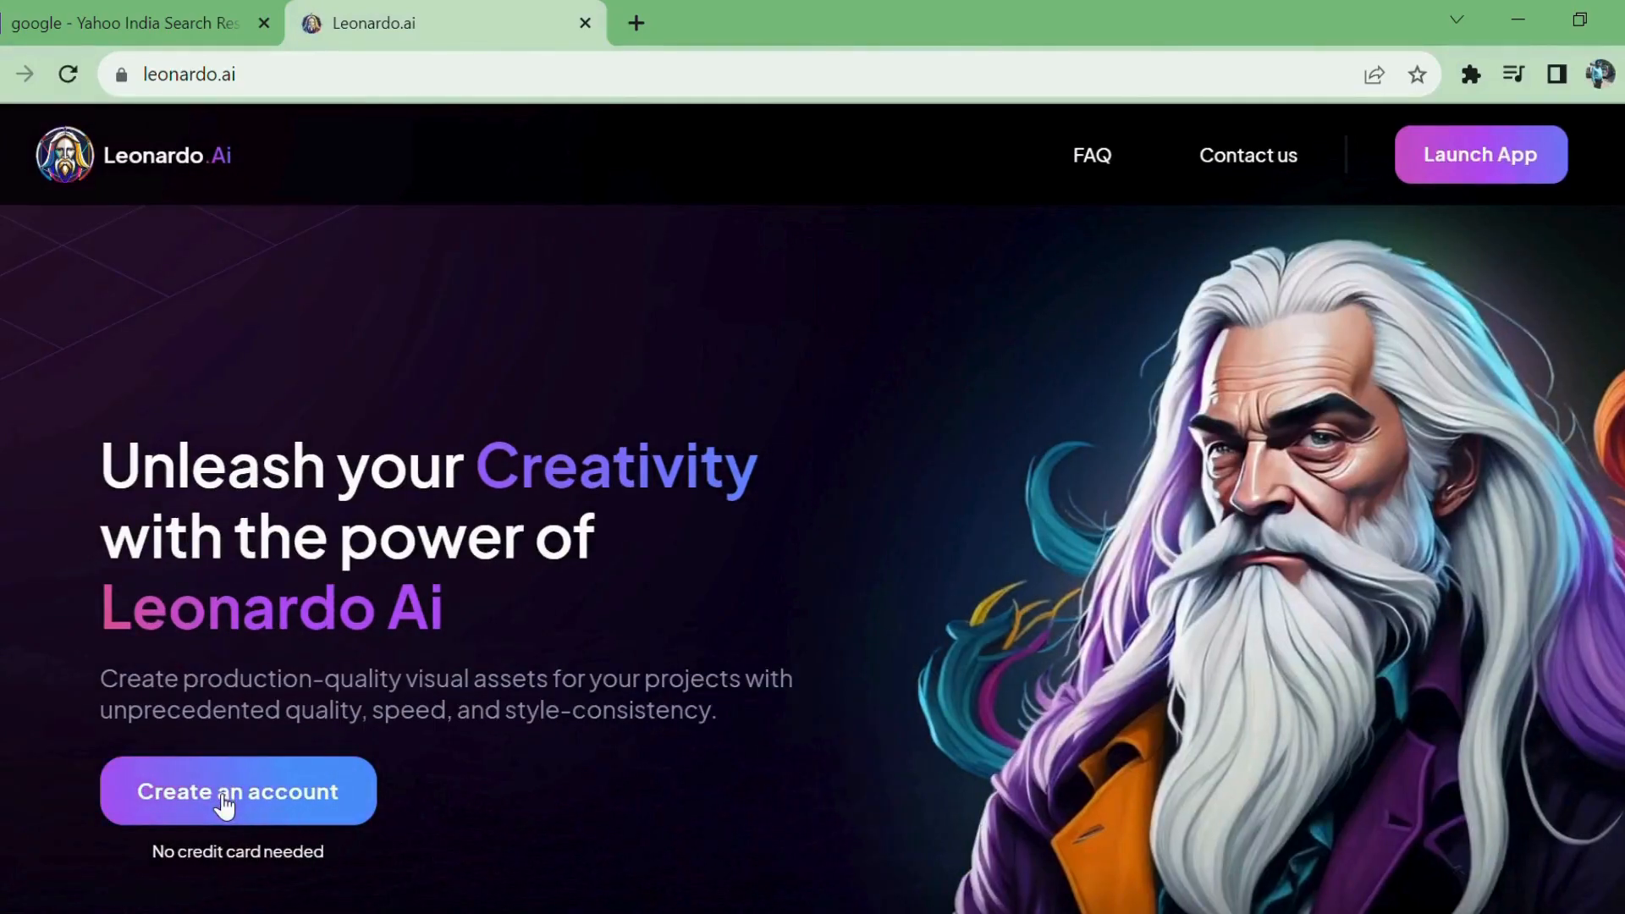
- Enter the Leonardo.Ai app's Image Generation tool and insert the Scene 1 paragraph starting "In a quiet suburban neighbourhood" as the prompt
click(225, 804)
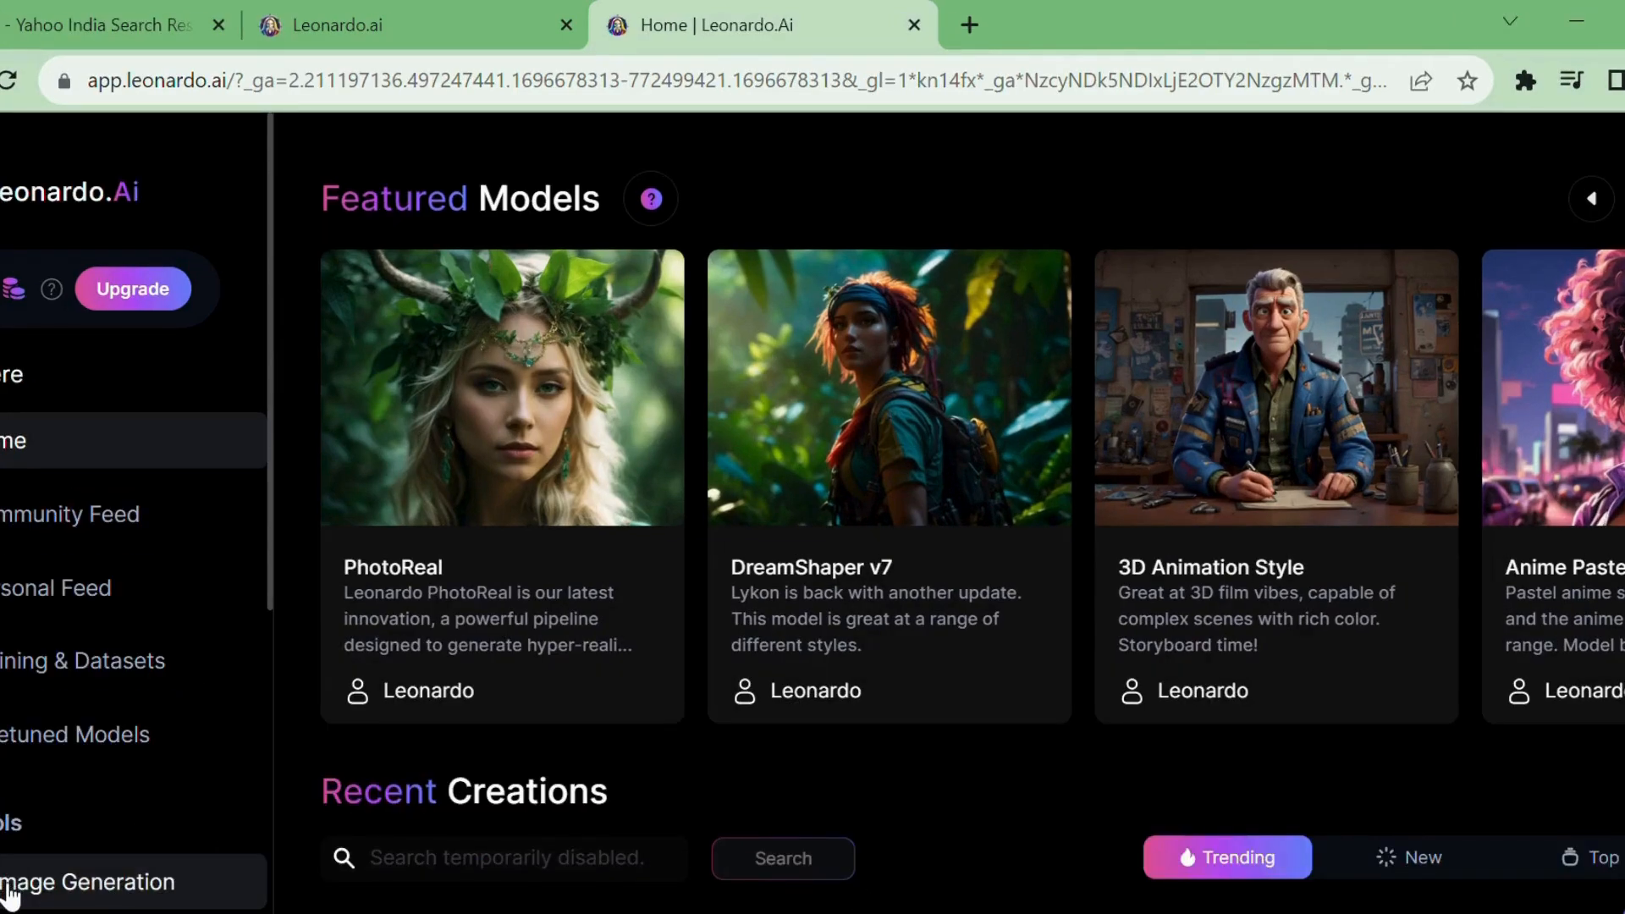
click(9, 890)
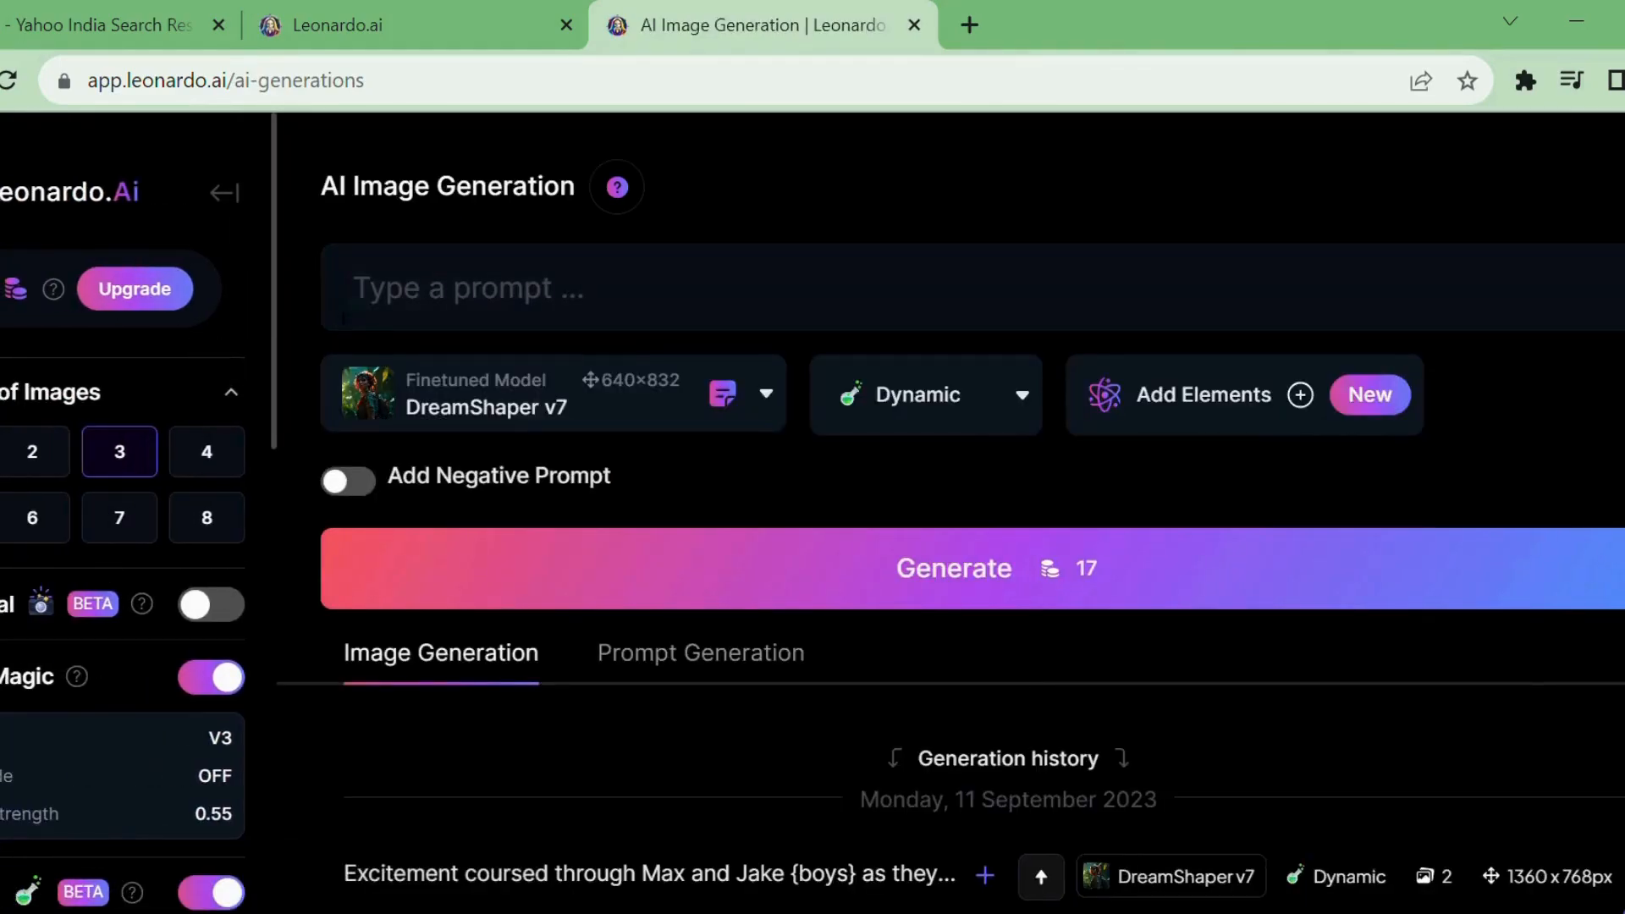
click(360, 288)
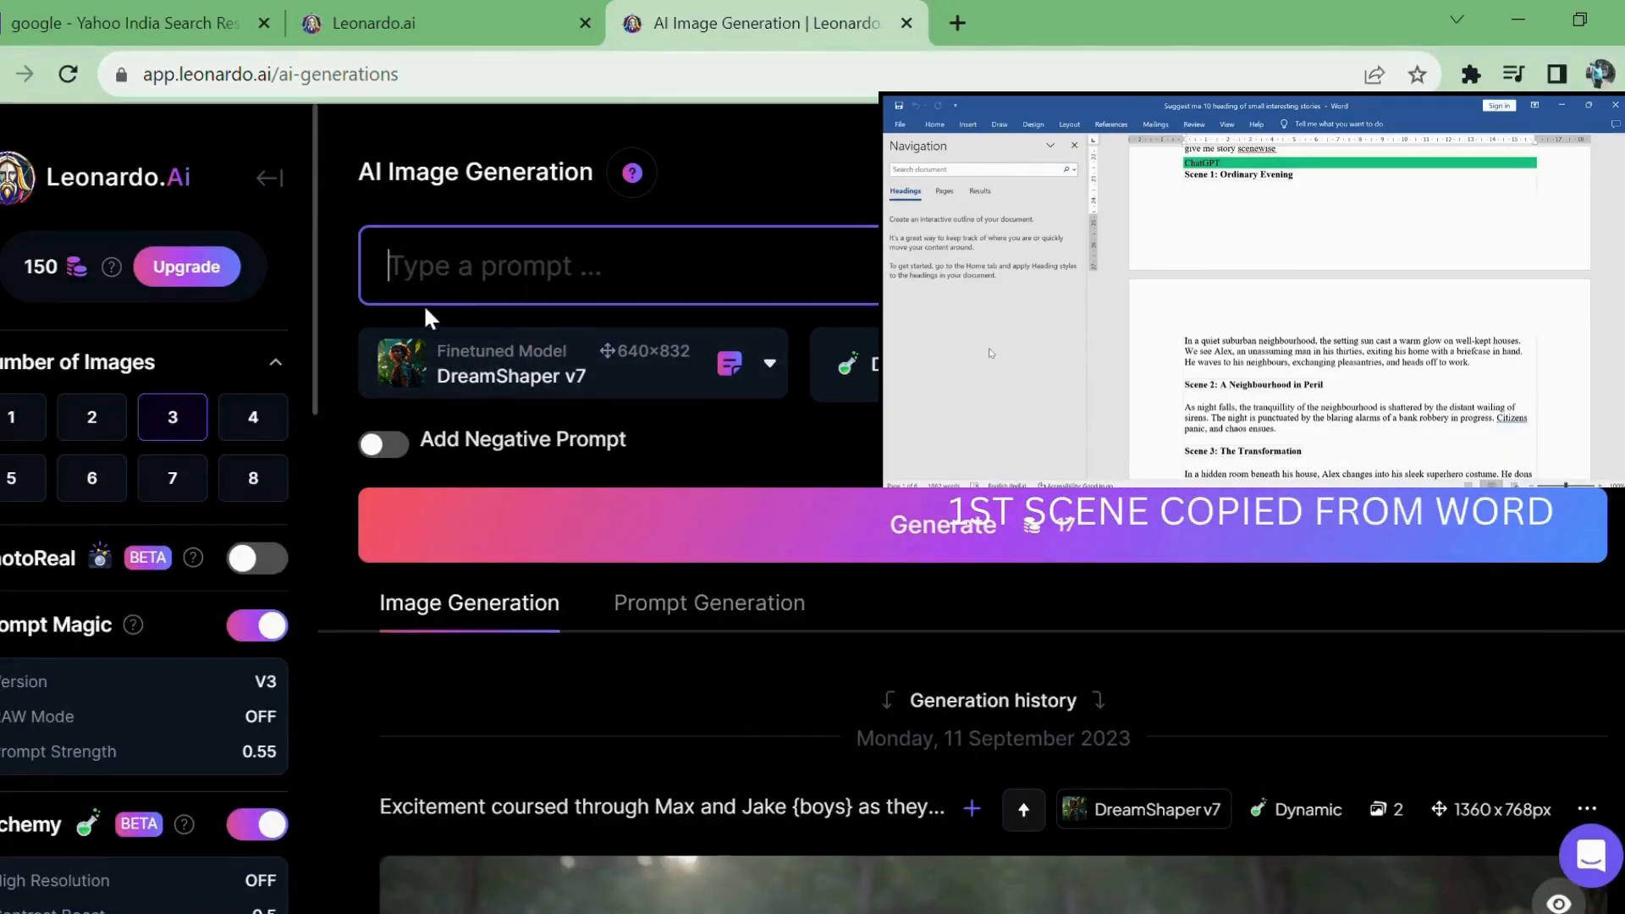
text(In a quiet suburban neighbourhood, the setting sun cast a warm glow on well-kept houses. We see Alex, an unassuming man in his thirties, exiting his home with a briefcase in hand. He waves to his neighbours, exchanging pleasantries, and heads off to work.)
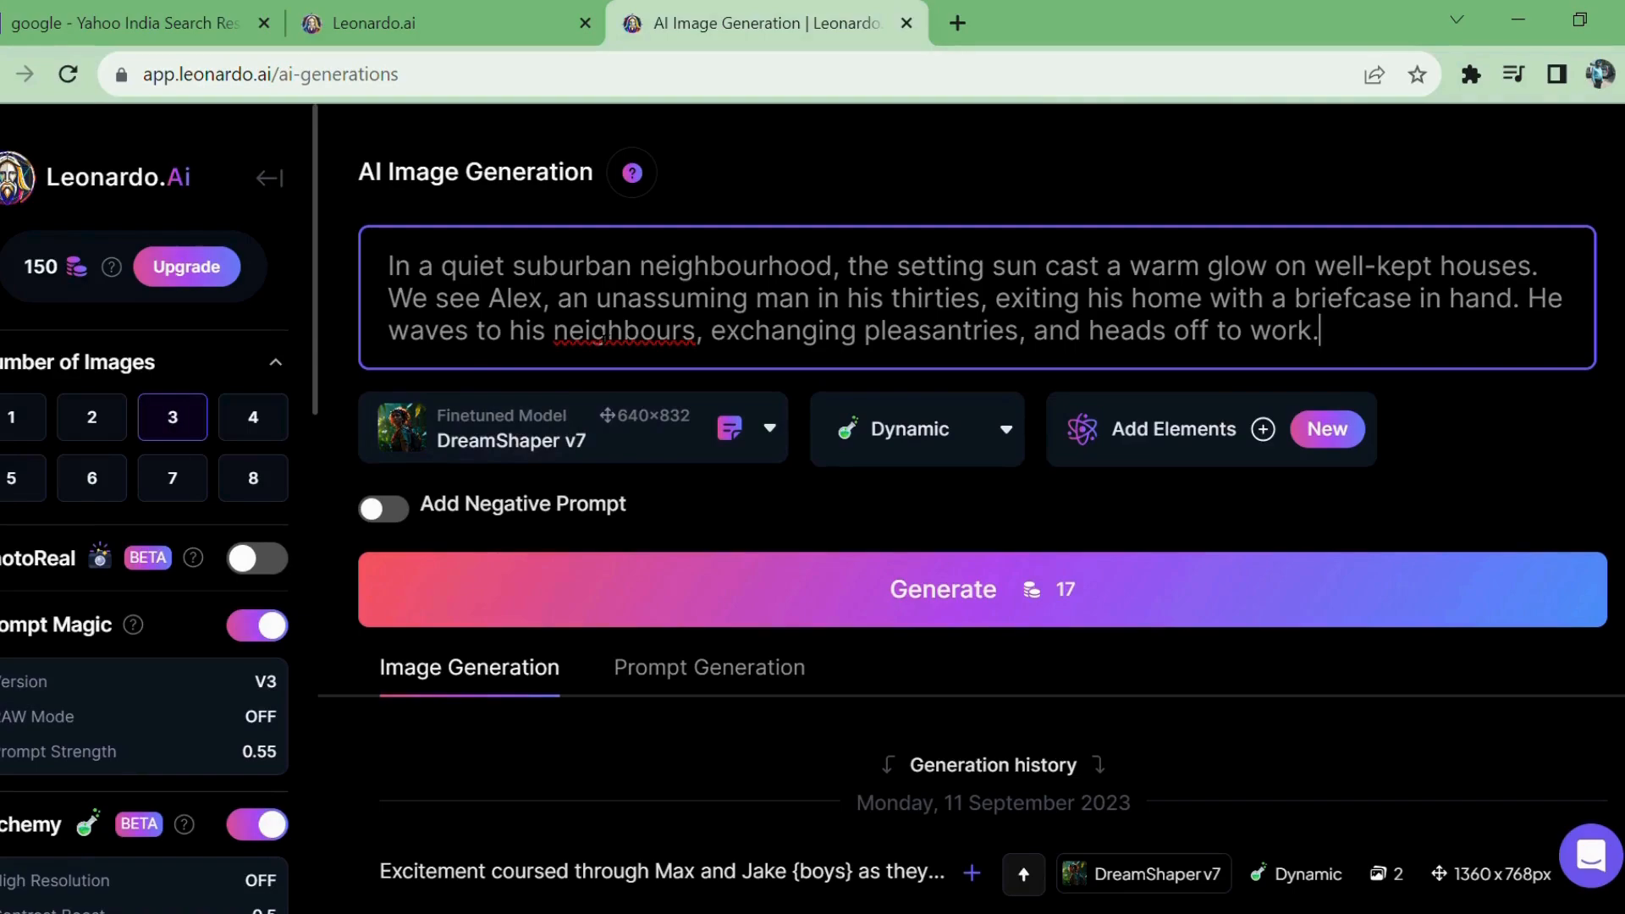
- Correct the spelling of "neighbours" to "neighbors" and "neighbourhood" to "neighborhood" in the image prompt
click(595, 330)
double_click(595, 332)
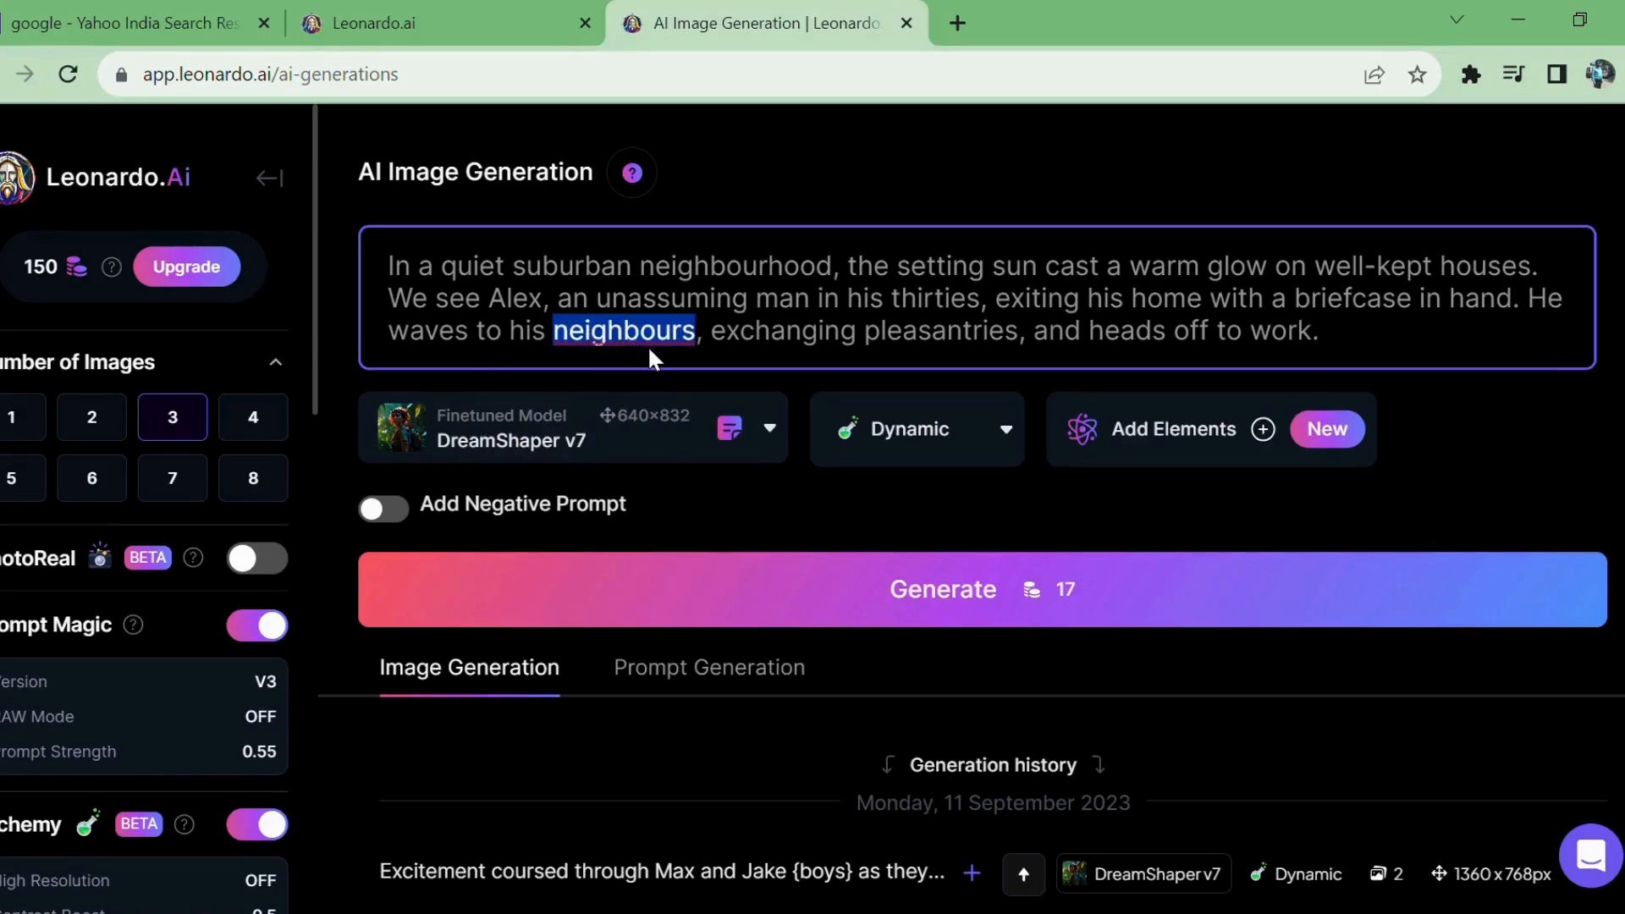
text(neighbors)
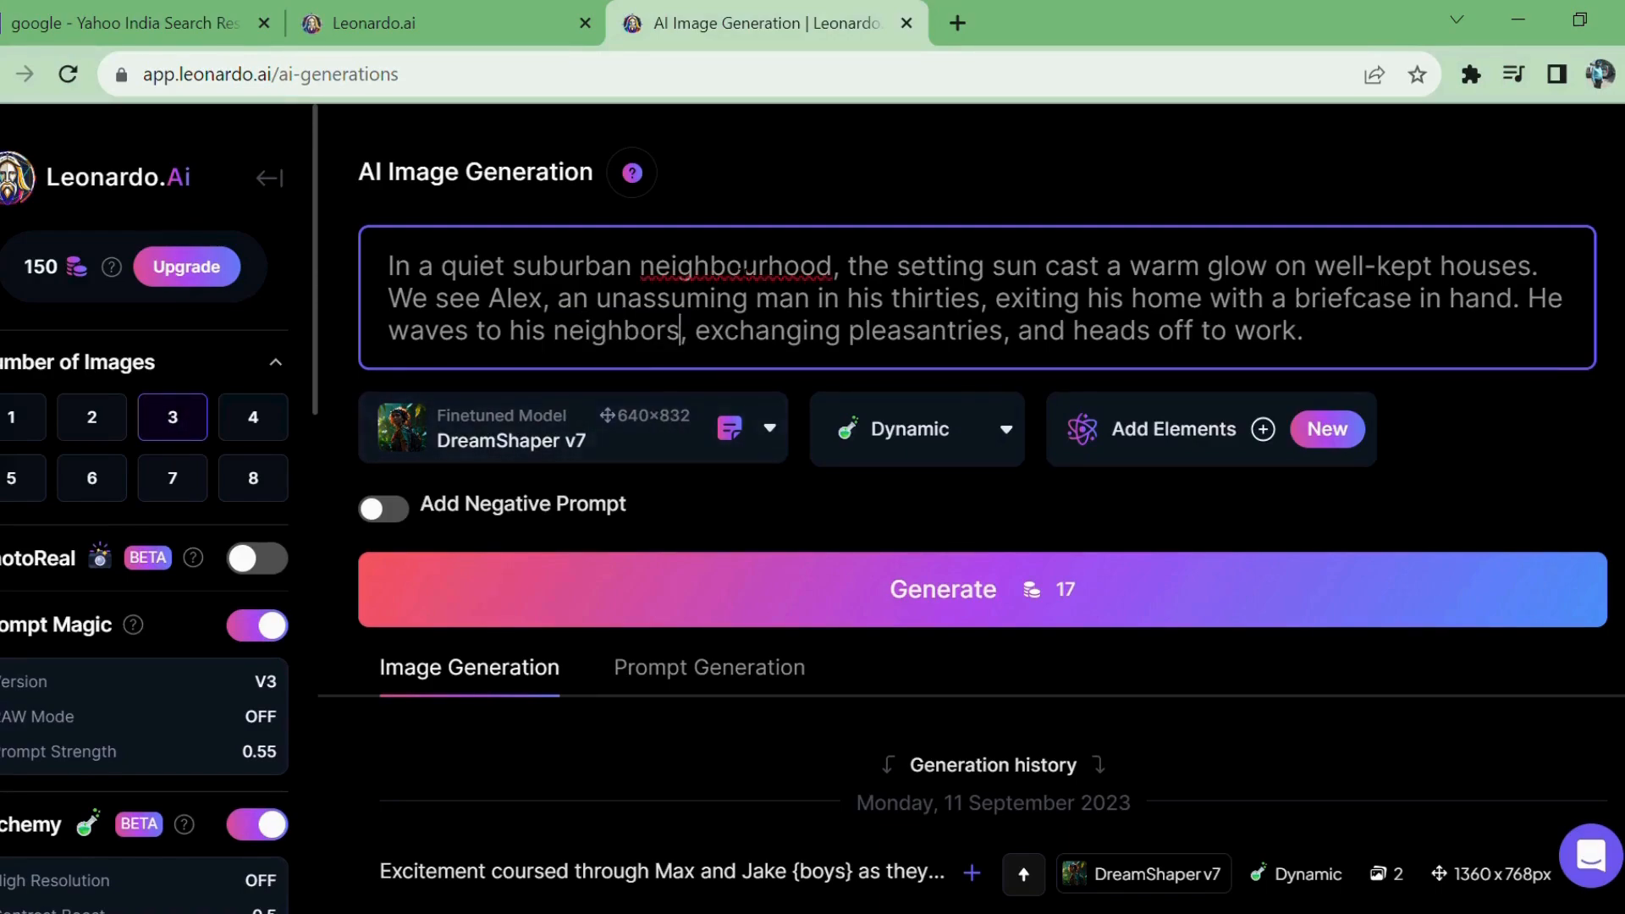
double_click(733, 271)
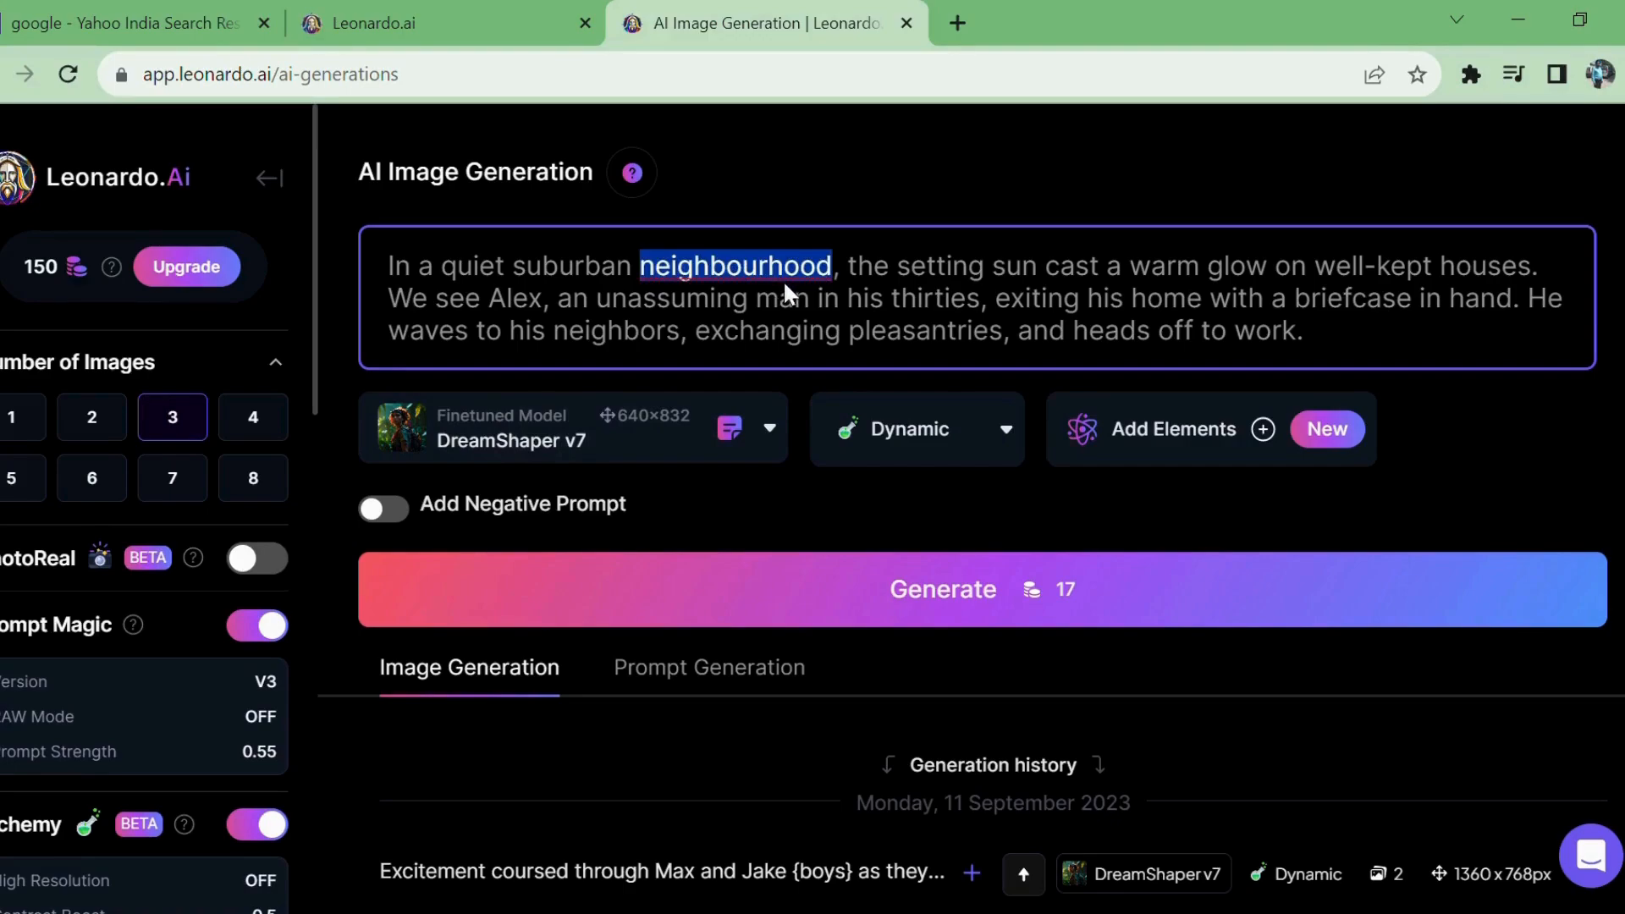
text(neighborhood)
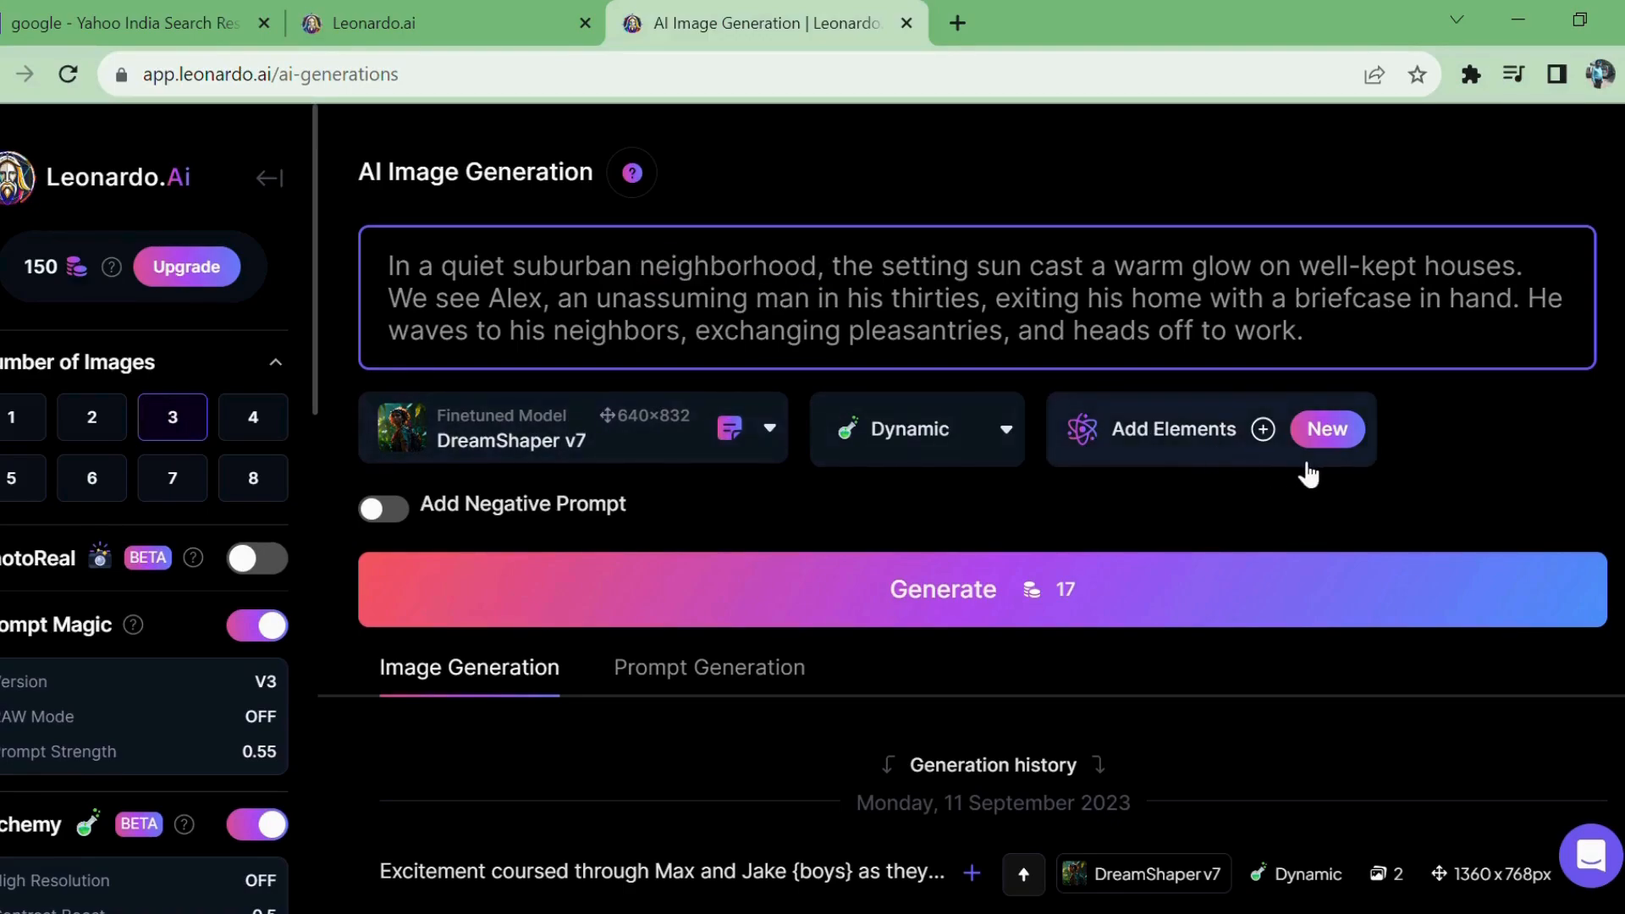
- Generate three images from the suburban neighborhood prompt and download the first result, the man walking alone from his house
click(1330, 473)
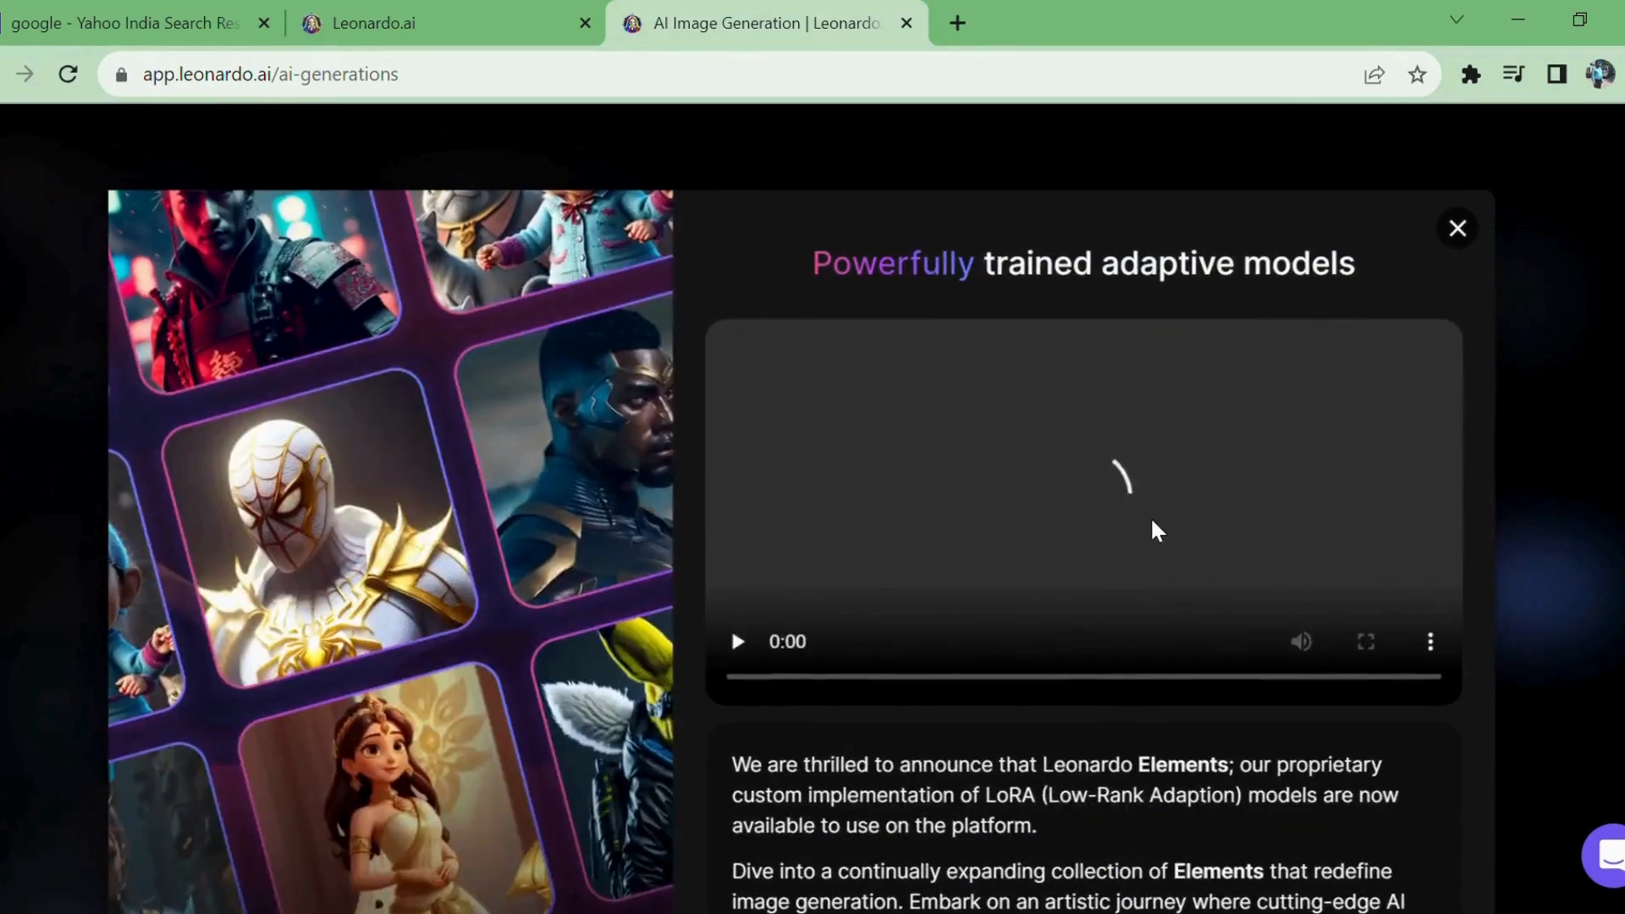
key(Escape)
click(935, 596)
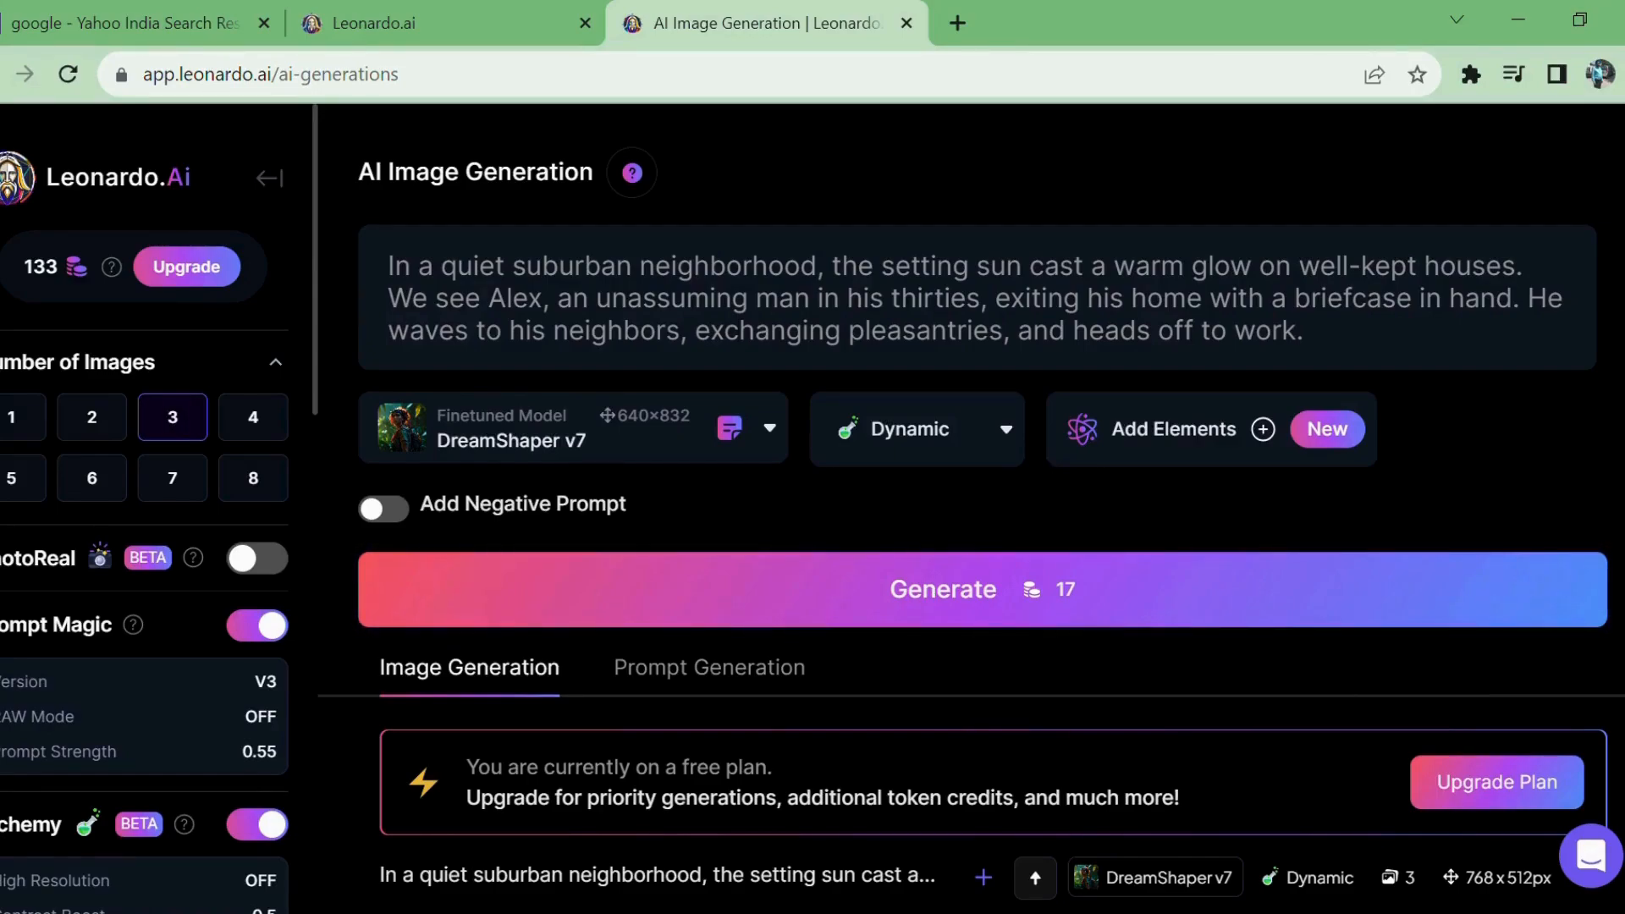
scroll(970, 508, down, 9)
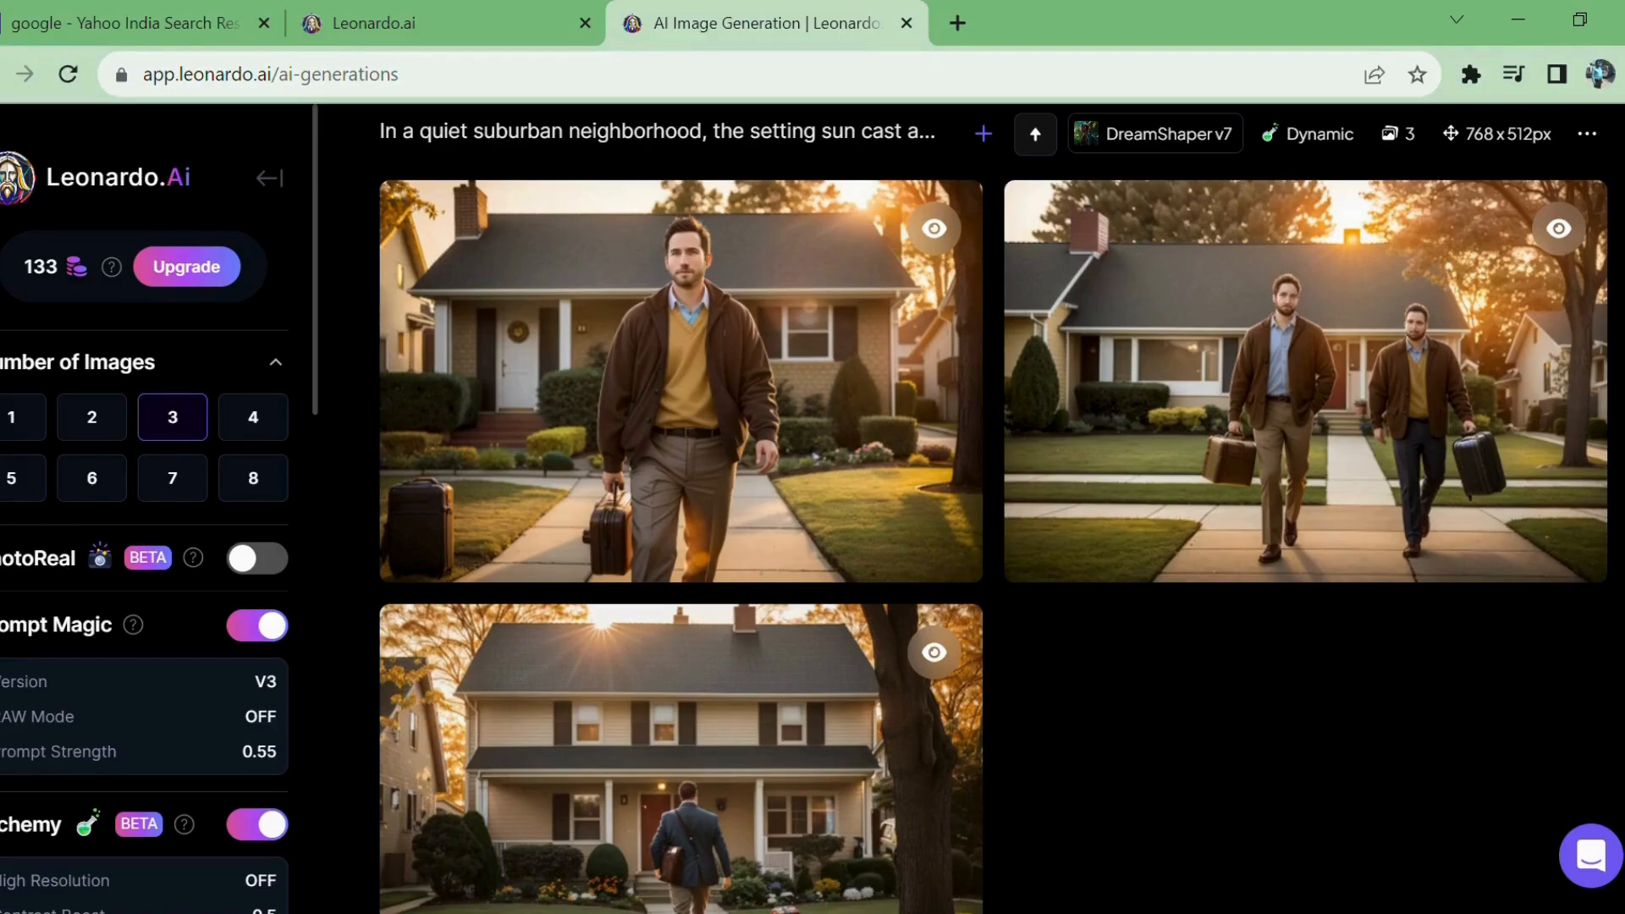
click(942, 237)
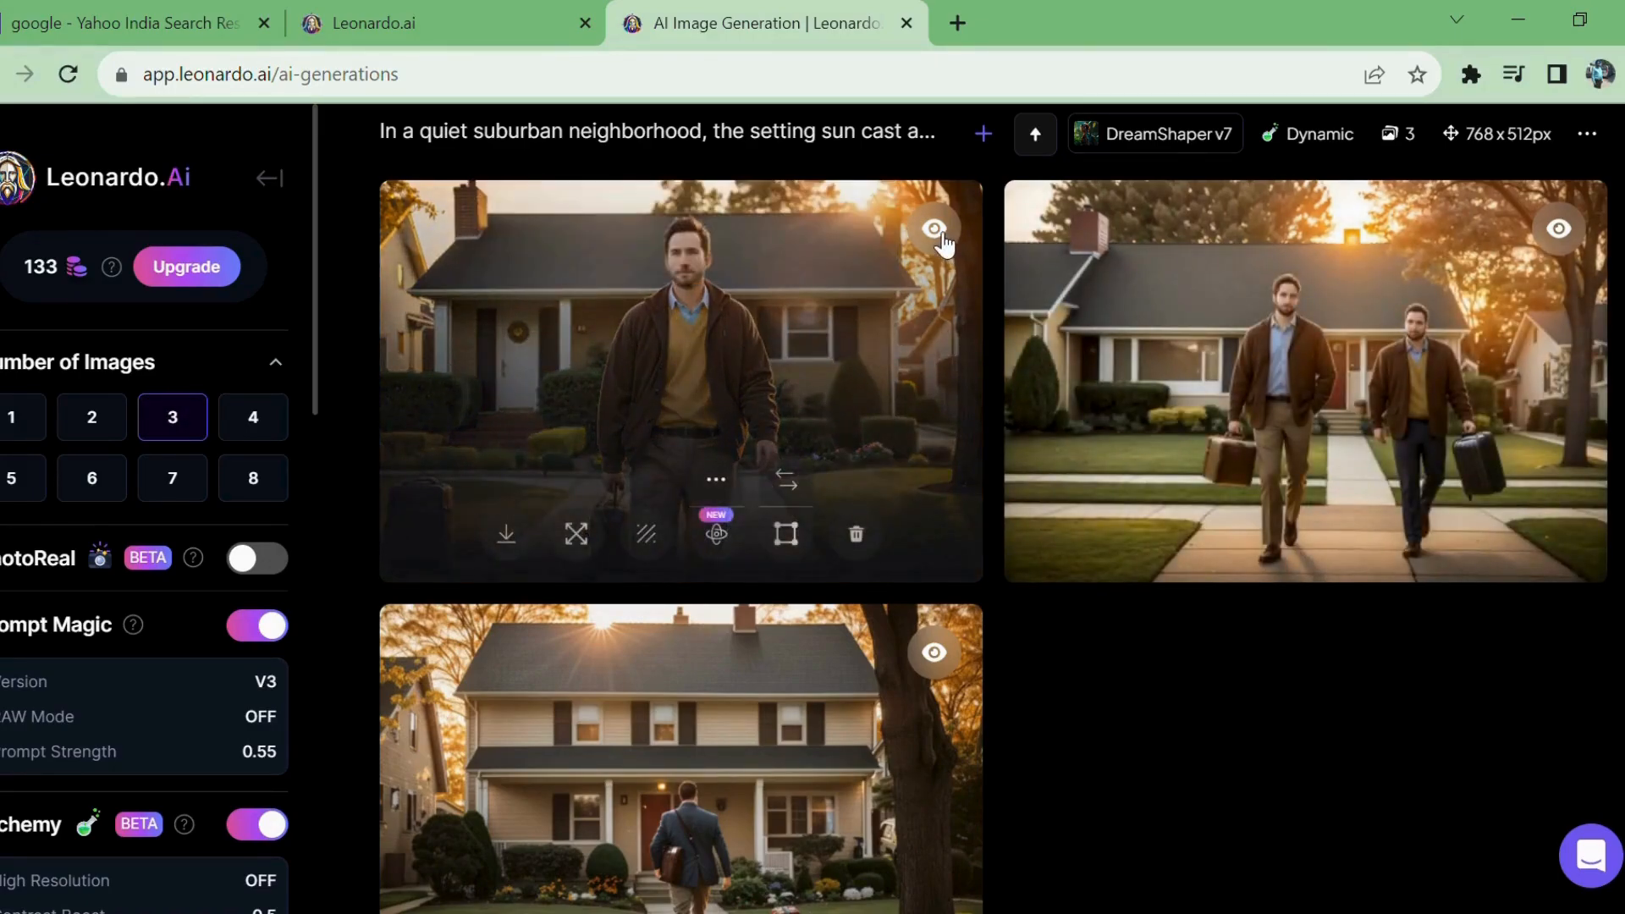
click(682, 541)
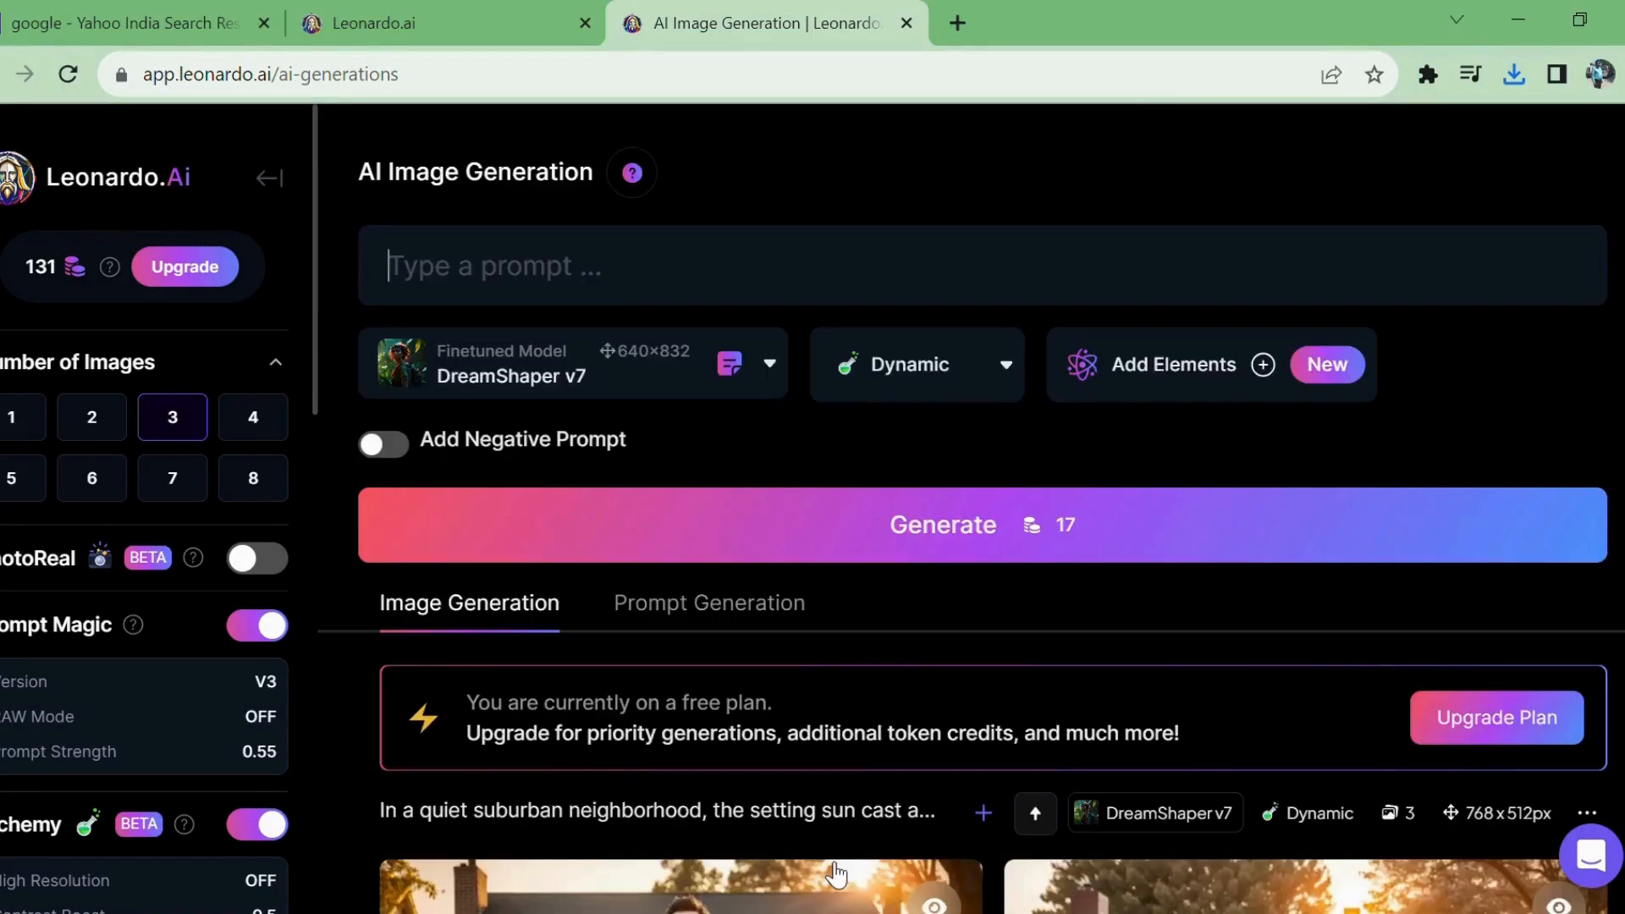
- Insert the copied scene paragraph starting "As night falls, the tranquillity of the neighbourhood" as the prompt and generate three images
click(423, 268)
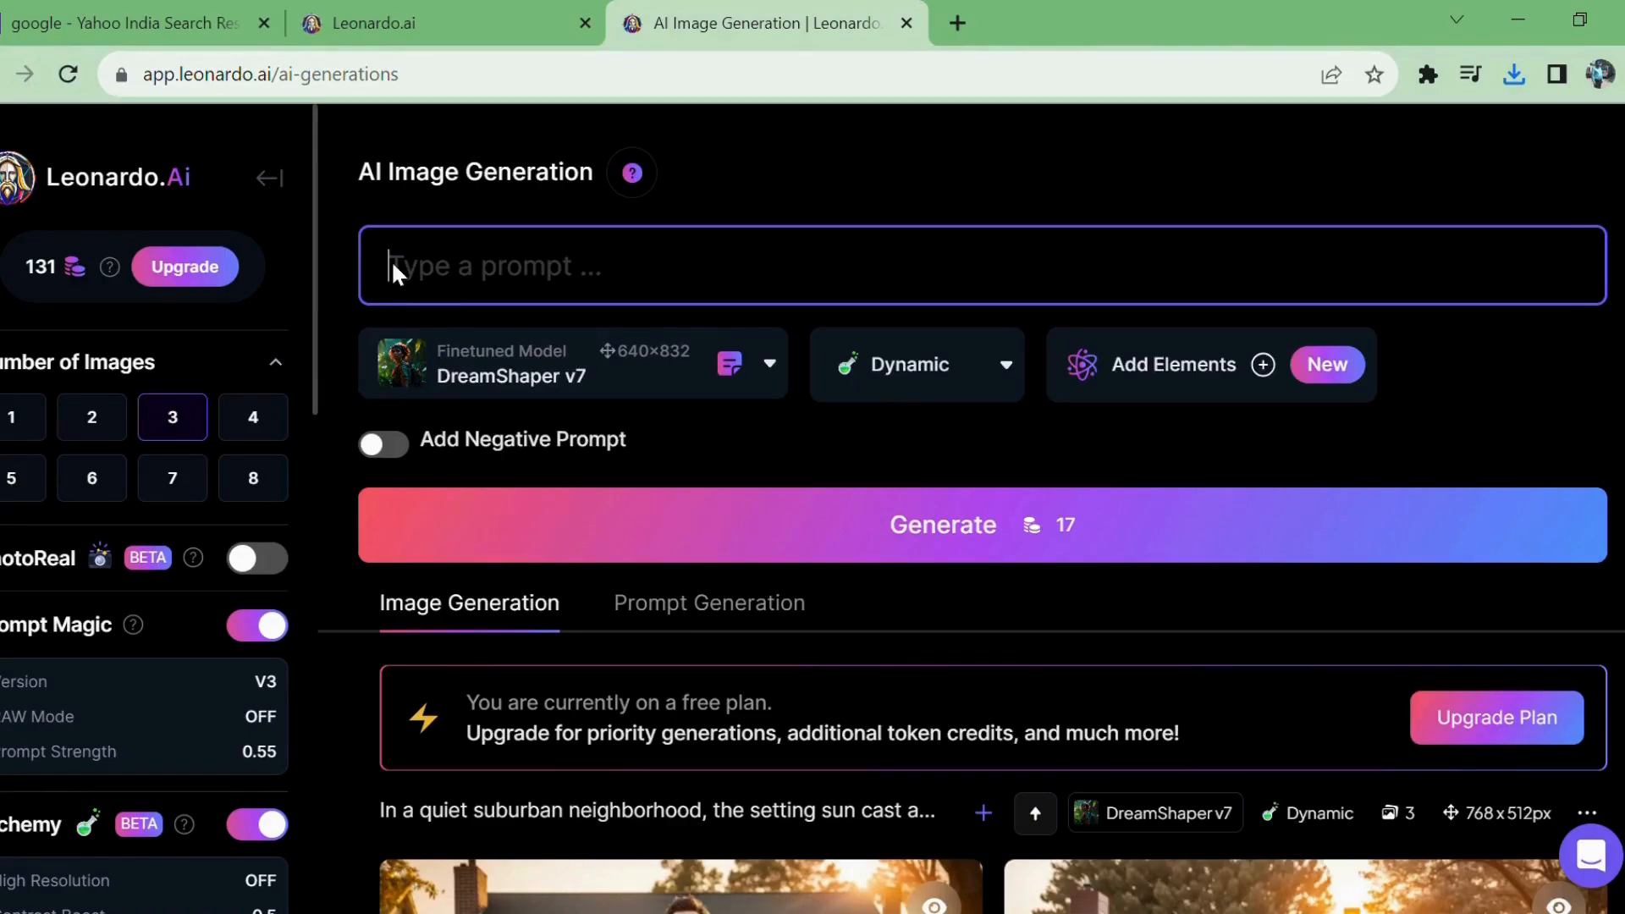
key(ctrl+v)
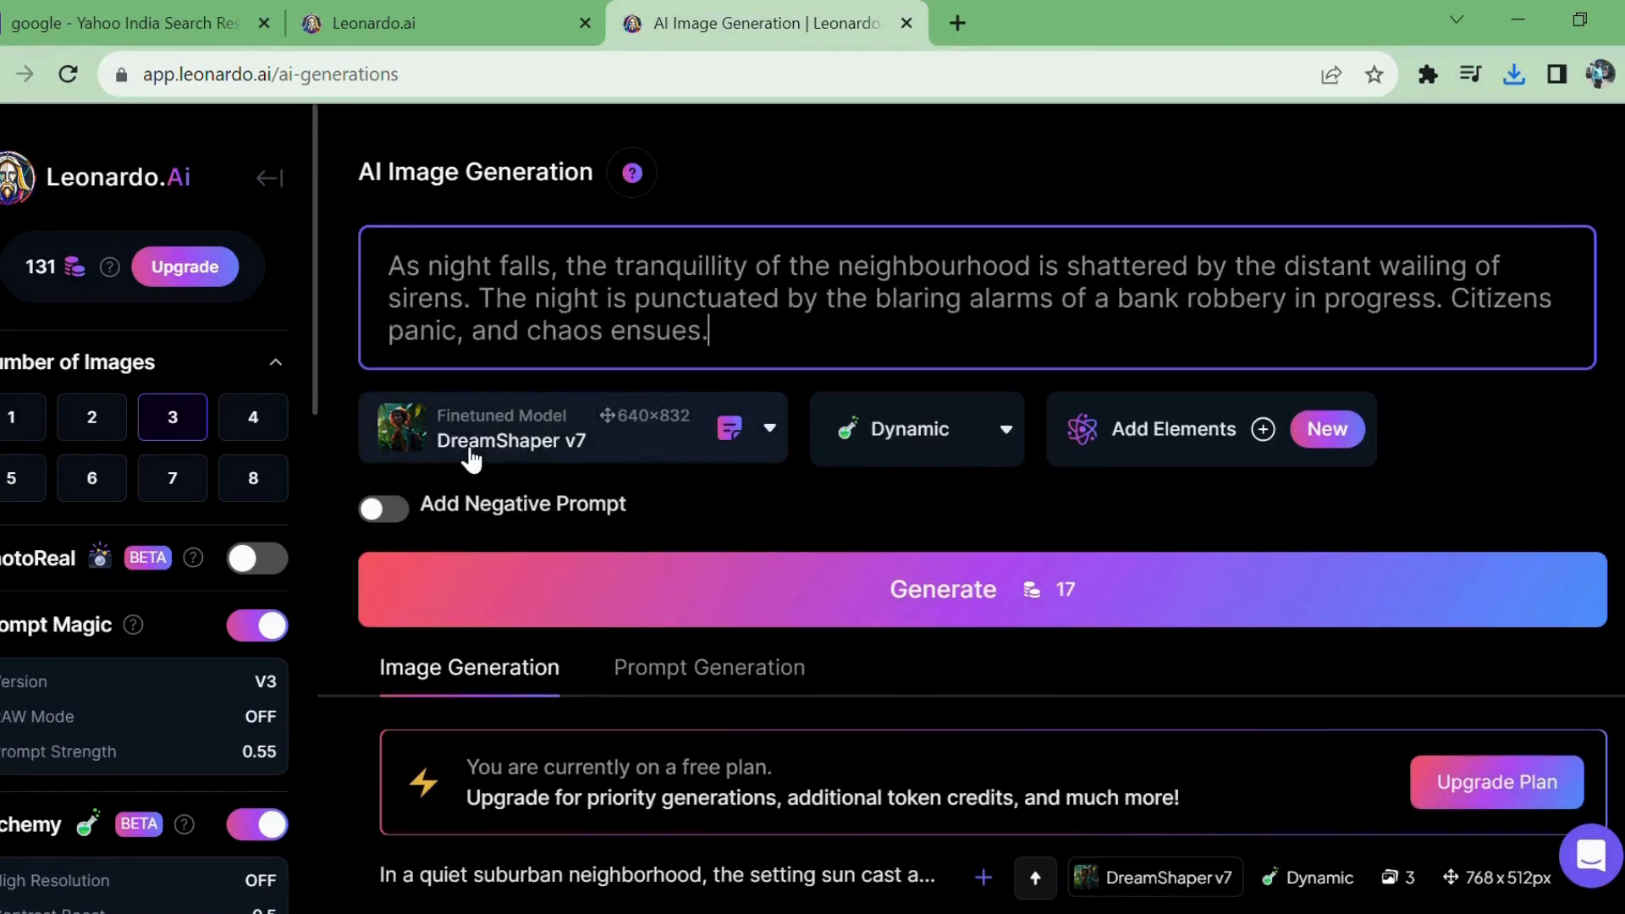
click(975, 606)
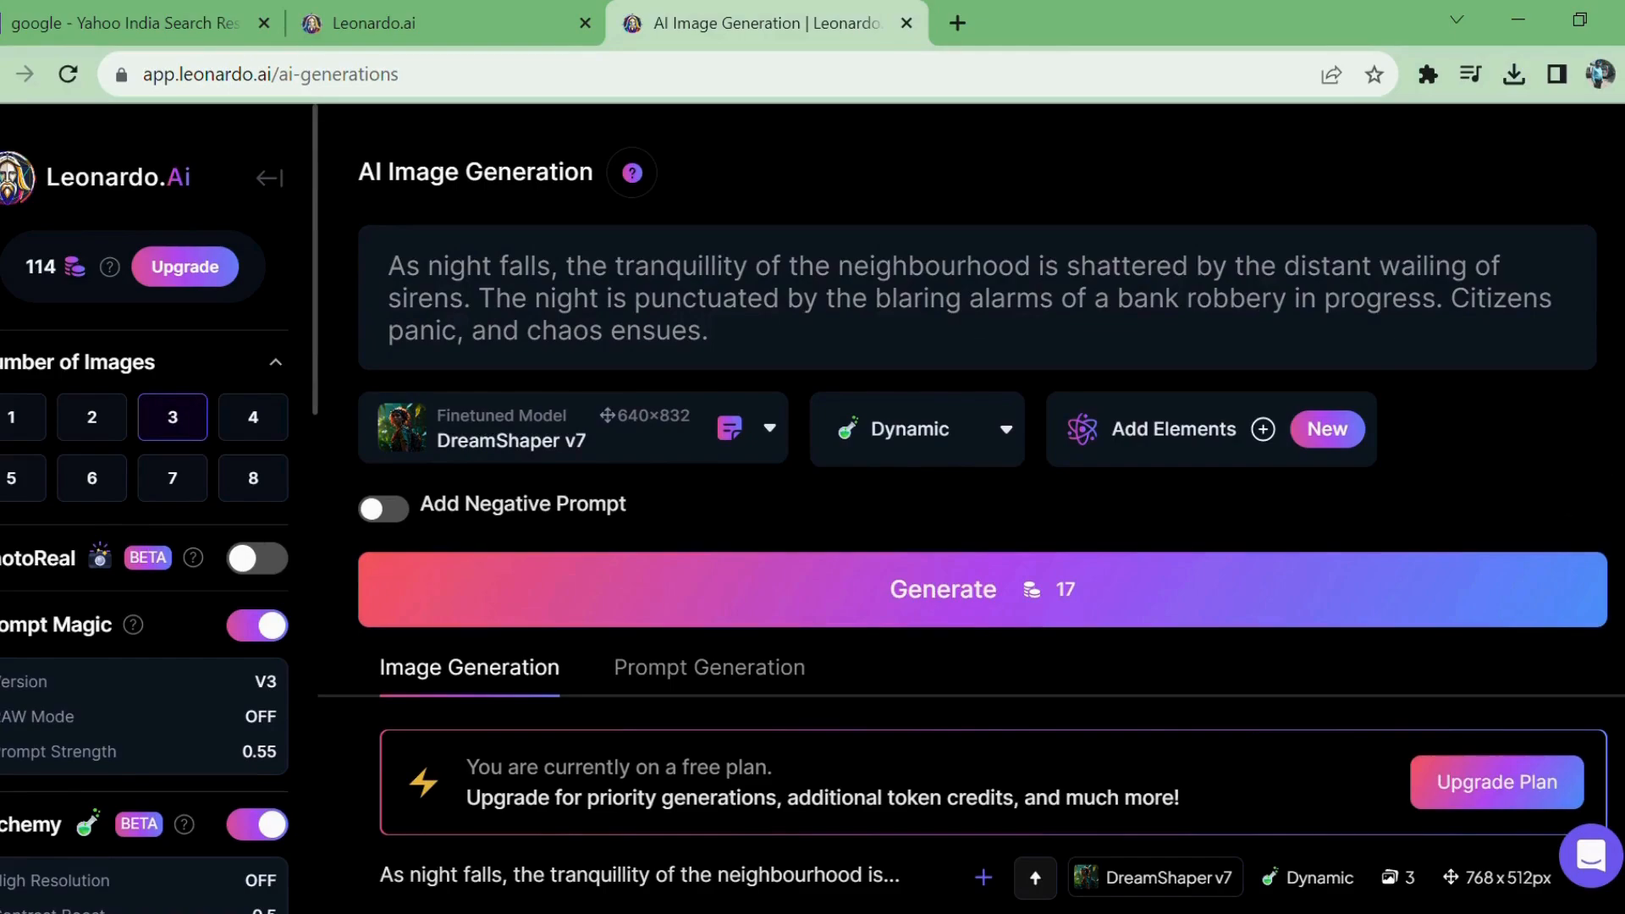
- Review the generated night street images and download the first one, with the blue car on the wet road
scroll(970, 521, down, 9)
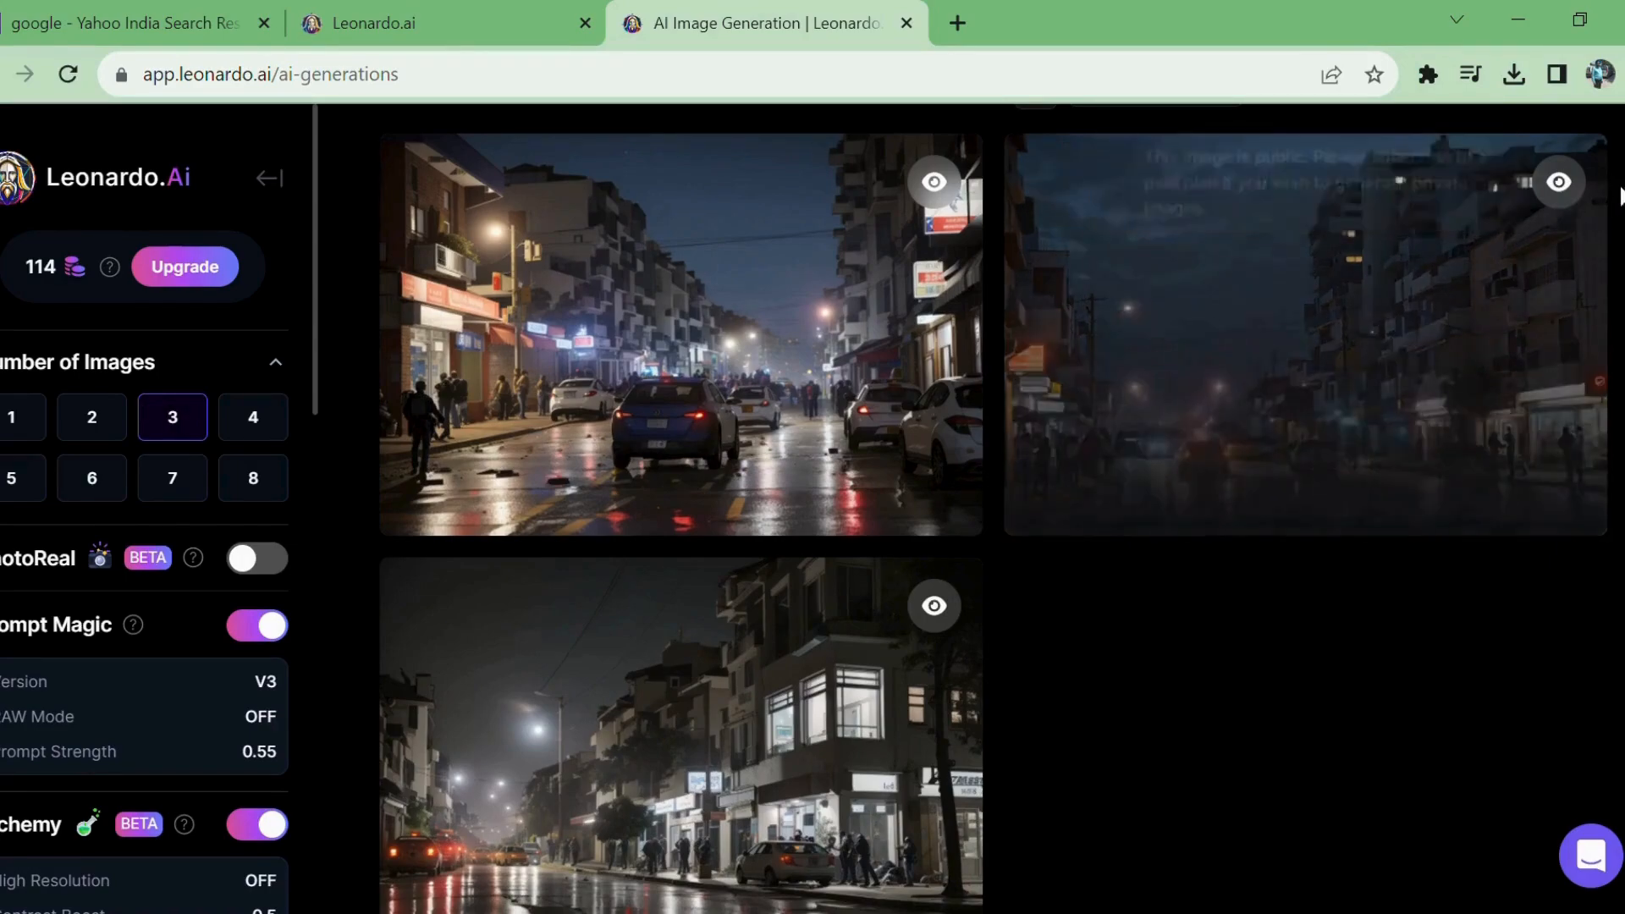
scroll(994, 508, down, 4)
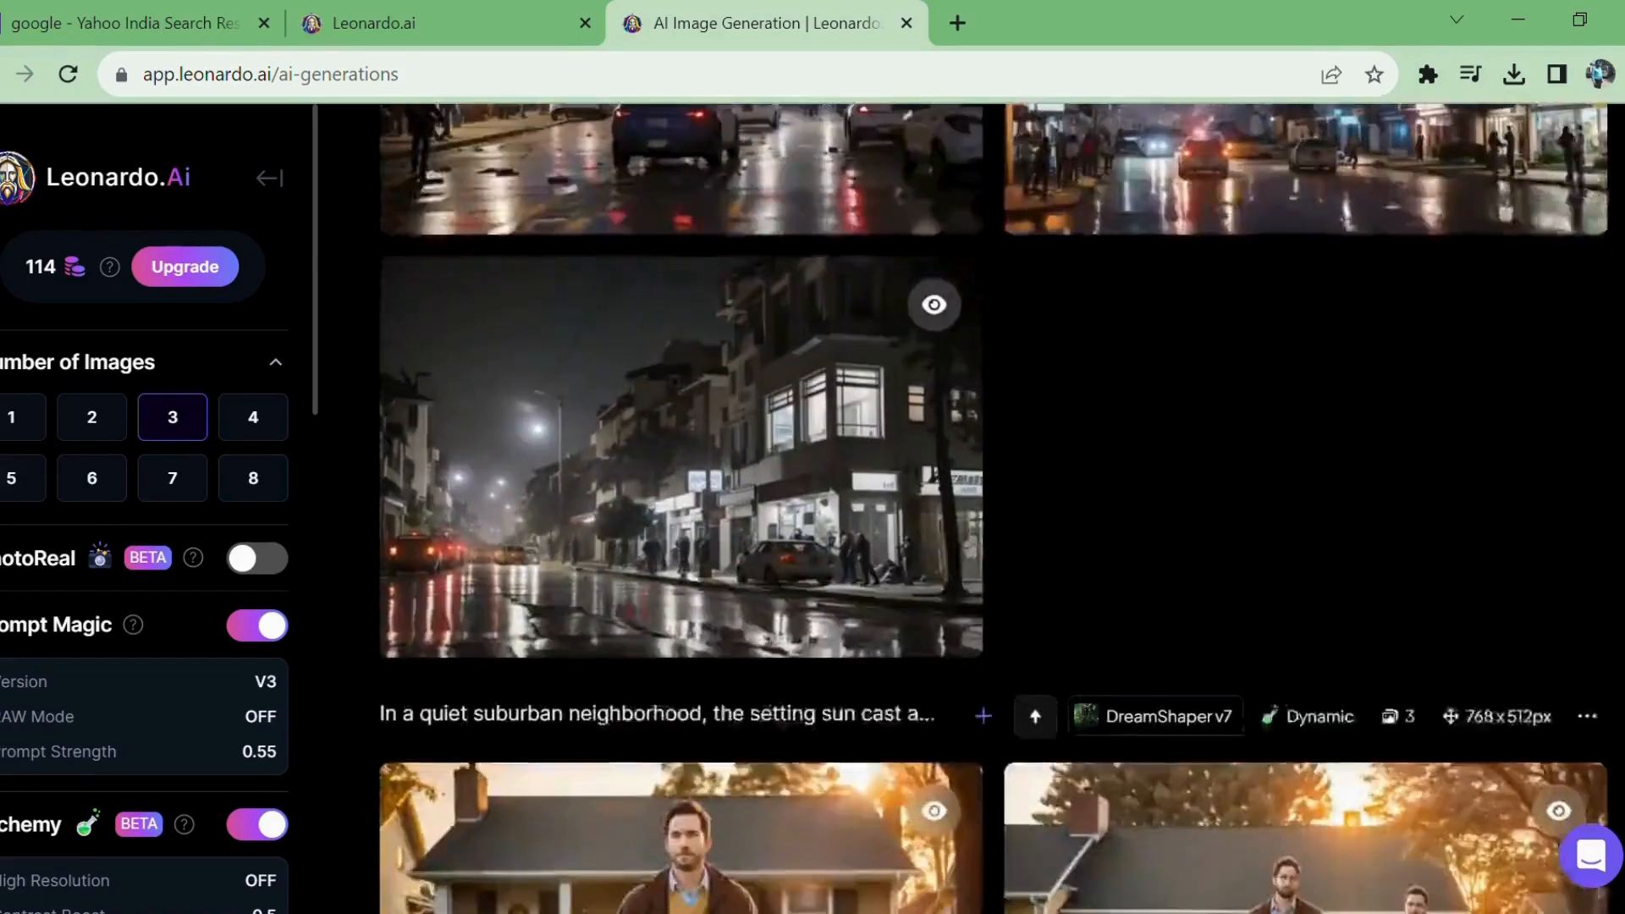
scroll(995, 508, up, 3)
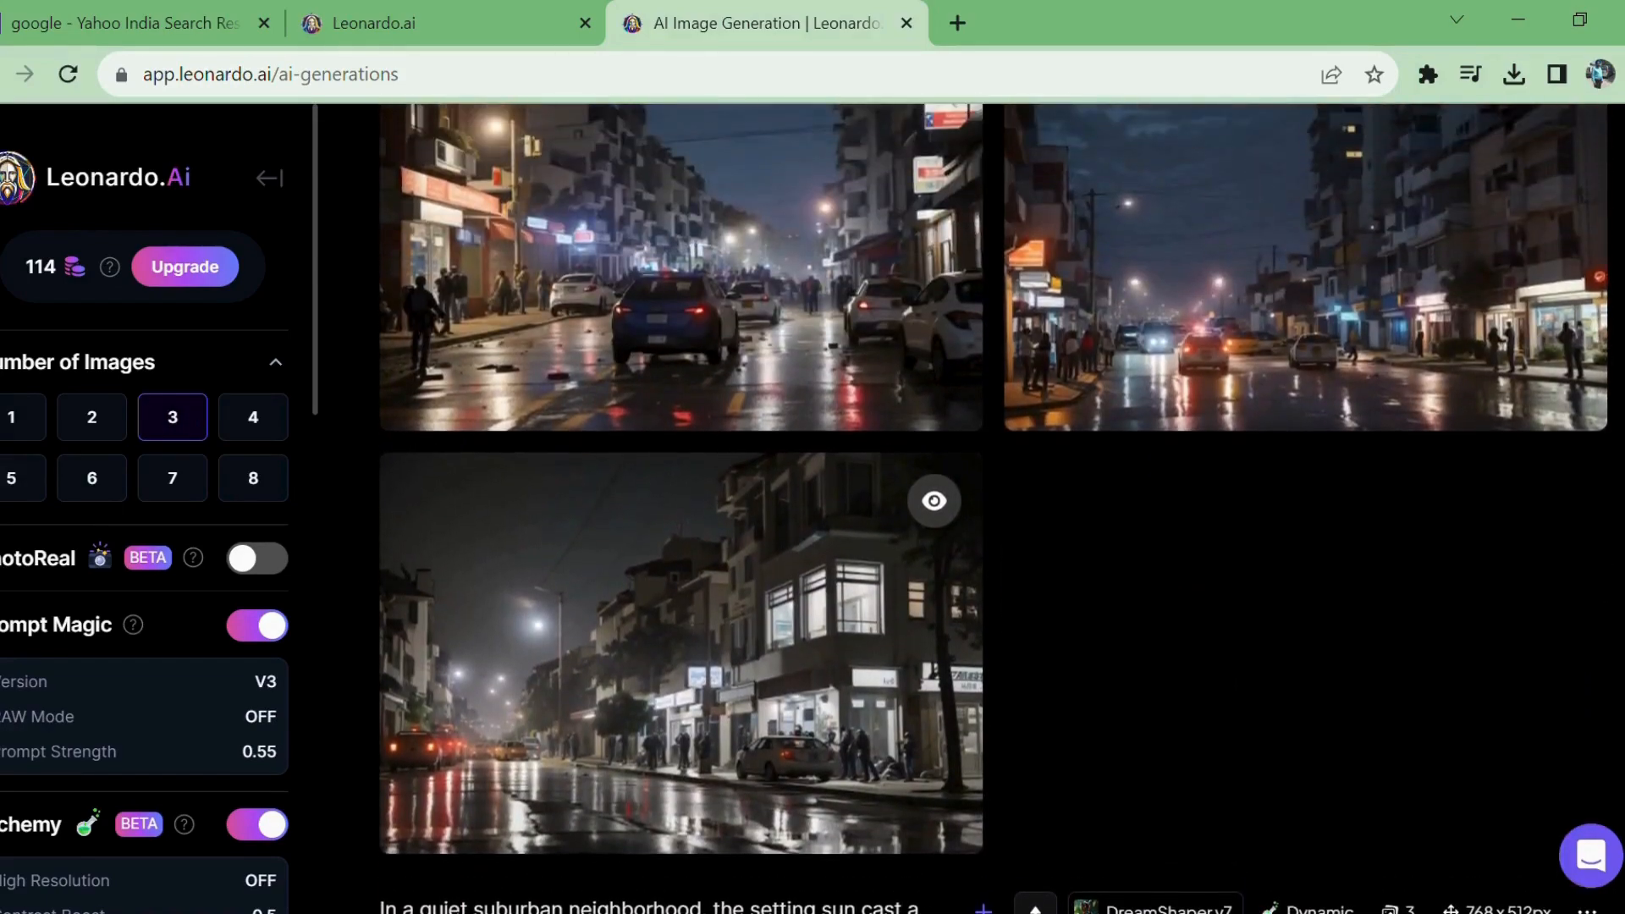
scroll(516, 508, up, 2)
click(508, 508)
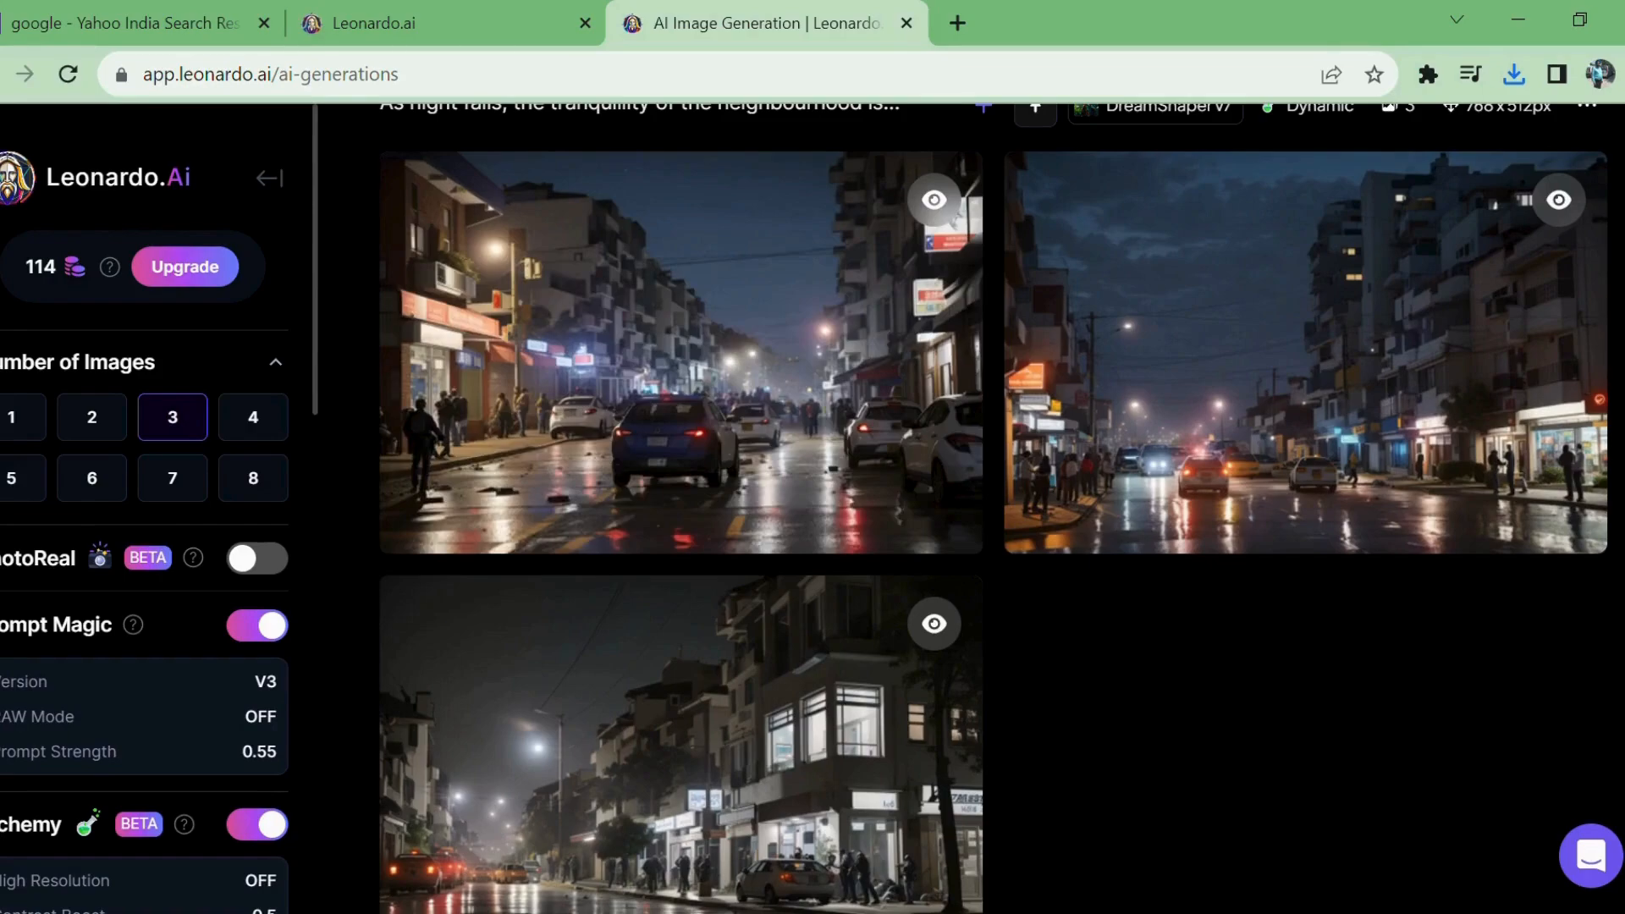
- Replace the prompt with the paragraph starting "In a hidden room beneath his house, Alex changes into his sleek superhero costume" and generate three images
scroll(982, 508, up, 9)
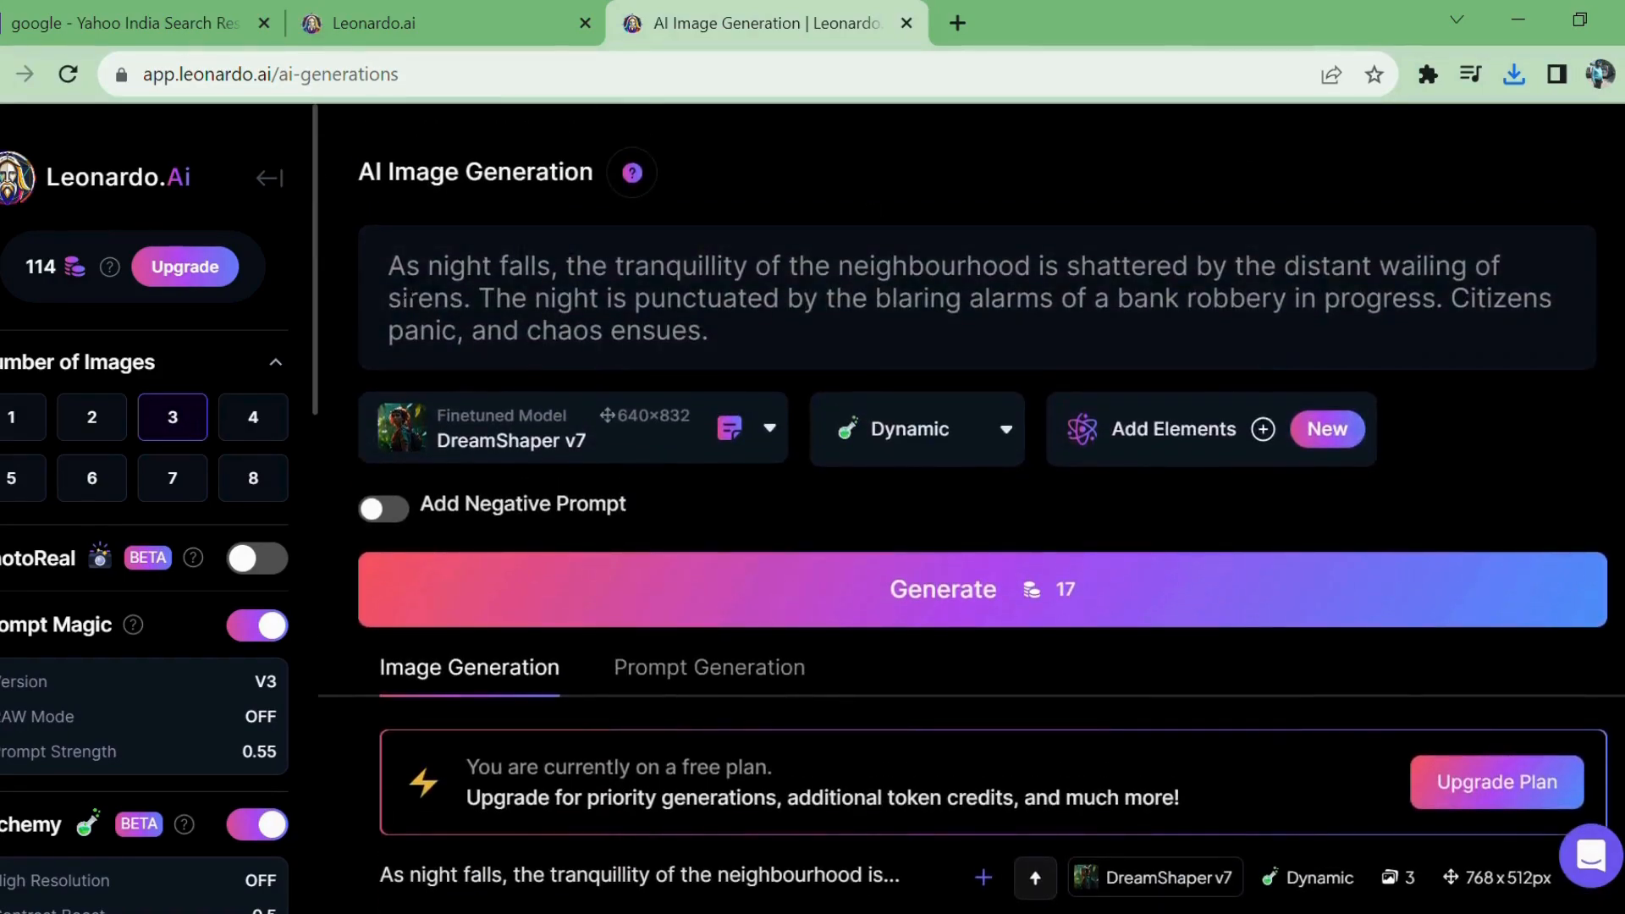
drag(388, 265, 709, 332)
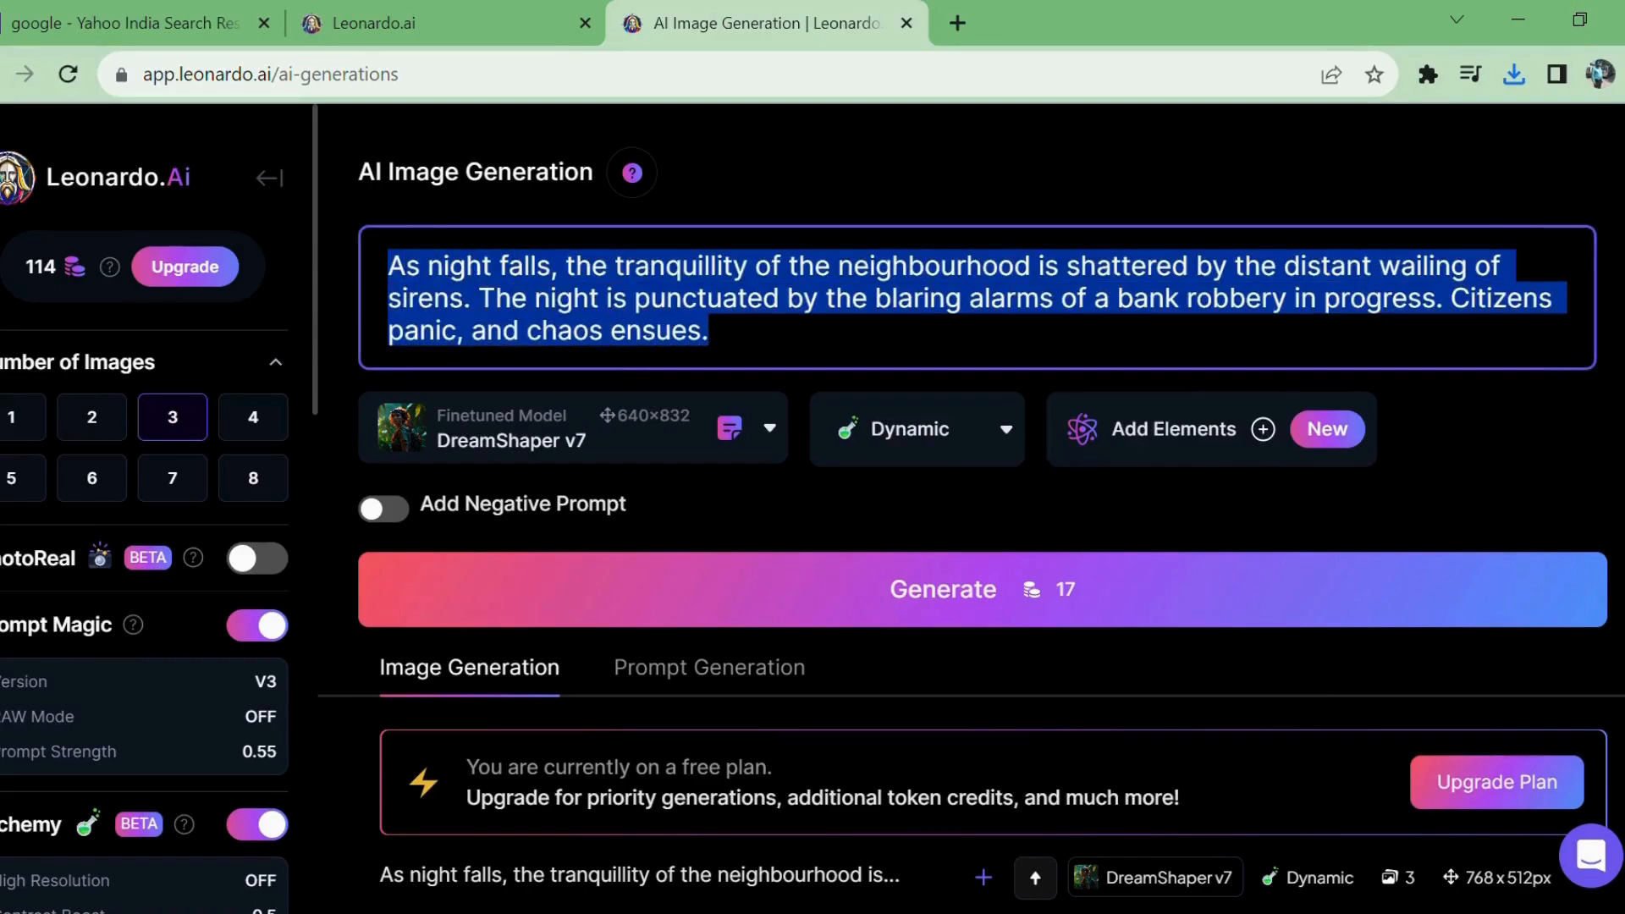
key(BackSpace)
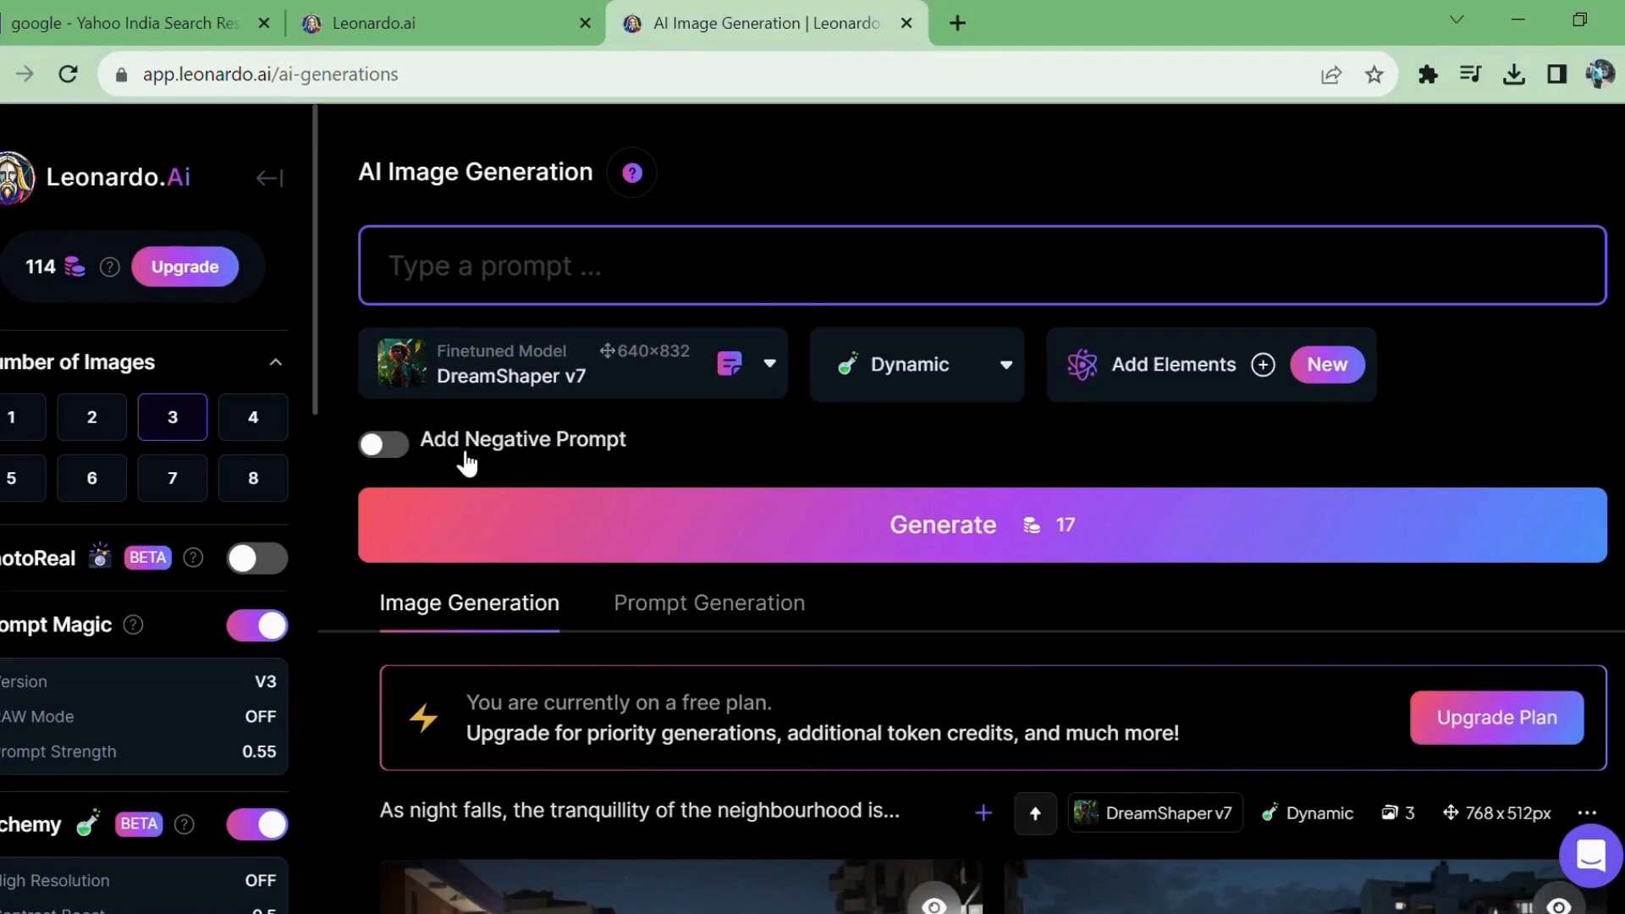
text(In a hidden room beneath his house, Alex changes into his sleek superhero costume. He dons a black mask and suit, becoming "The Nightshade." His transformation is swift and purposeful.)
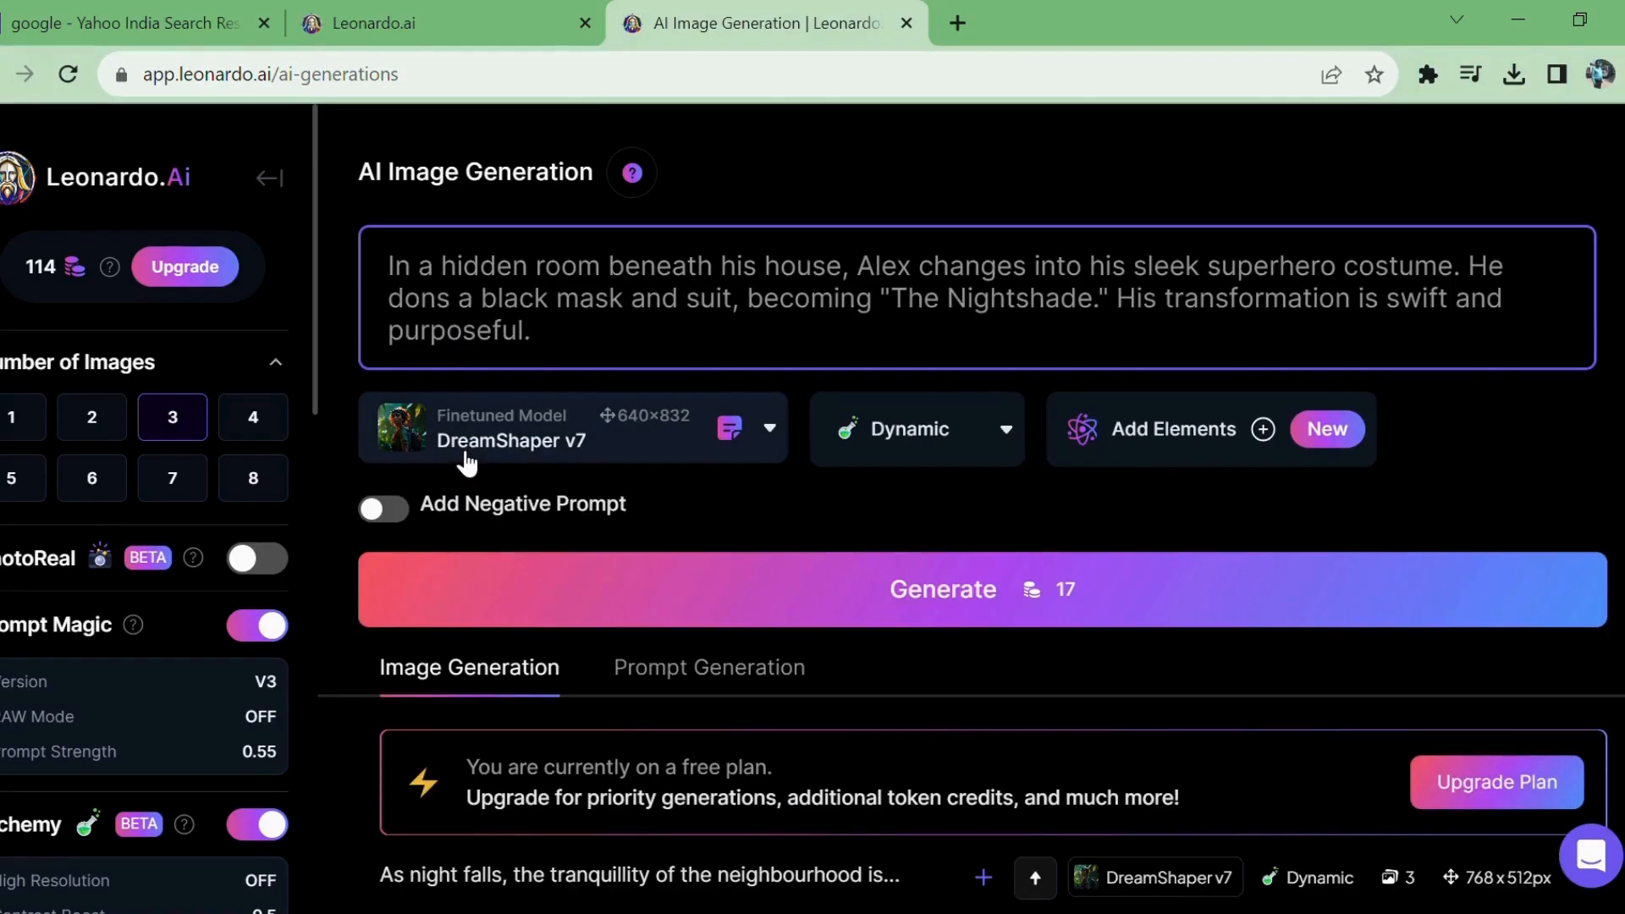
click(925, 590)
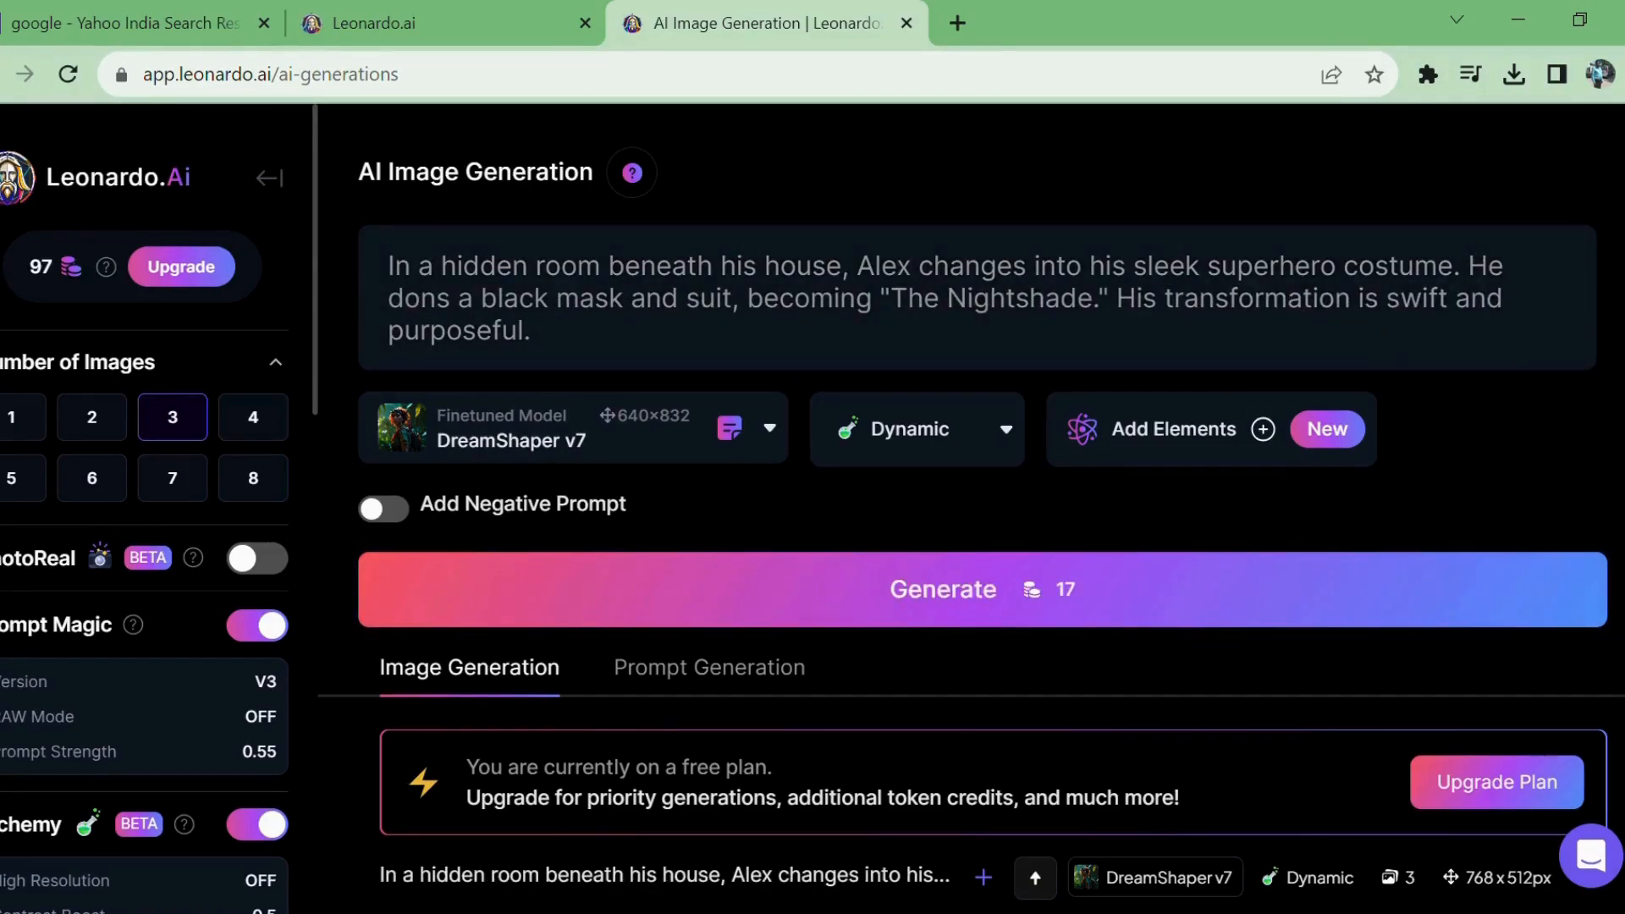
- Compare the generated superhero images and download the second one, with the masked hero beside a lamp and door
scroll(971, 508, down, 10)
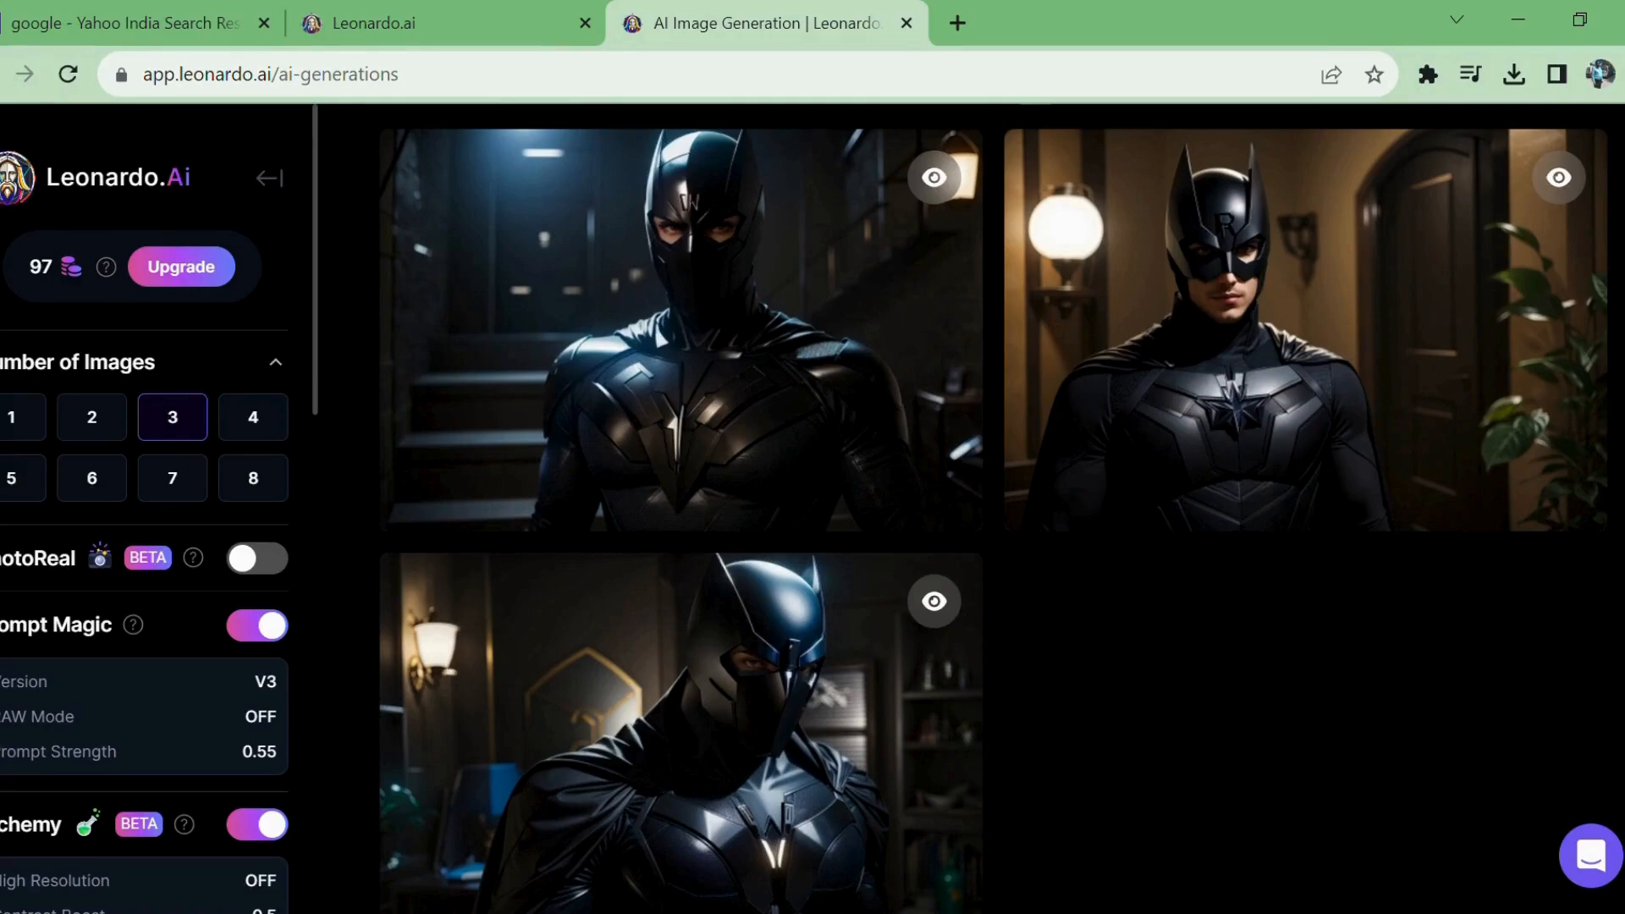
scroll(993, 508, down, 4)
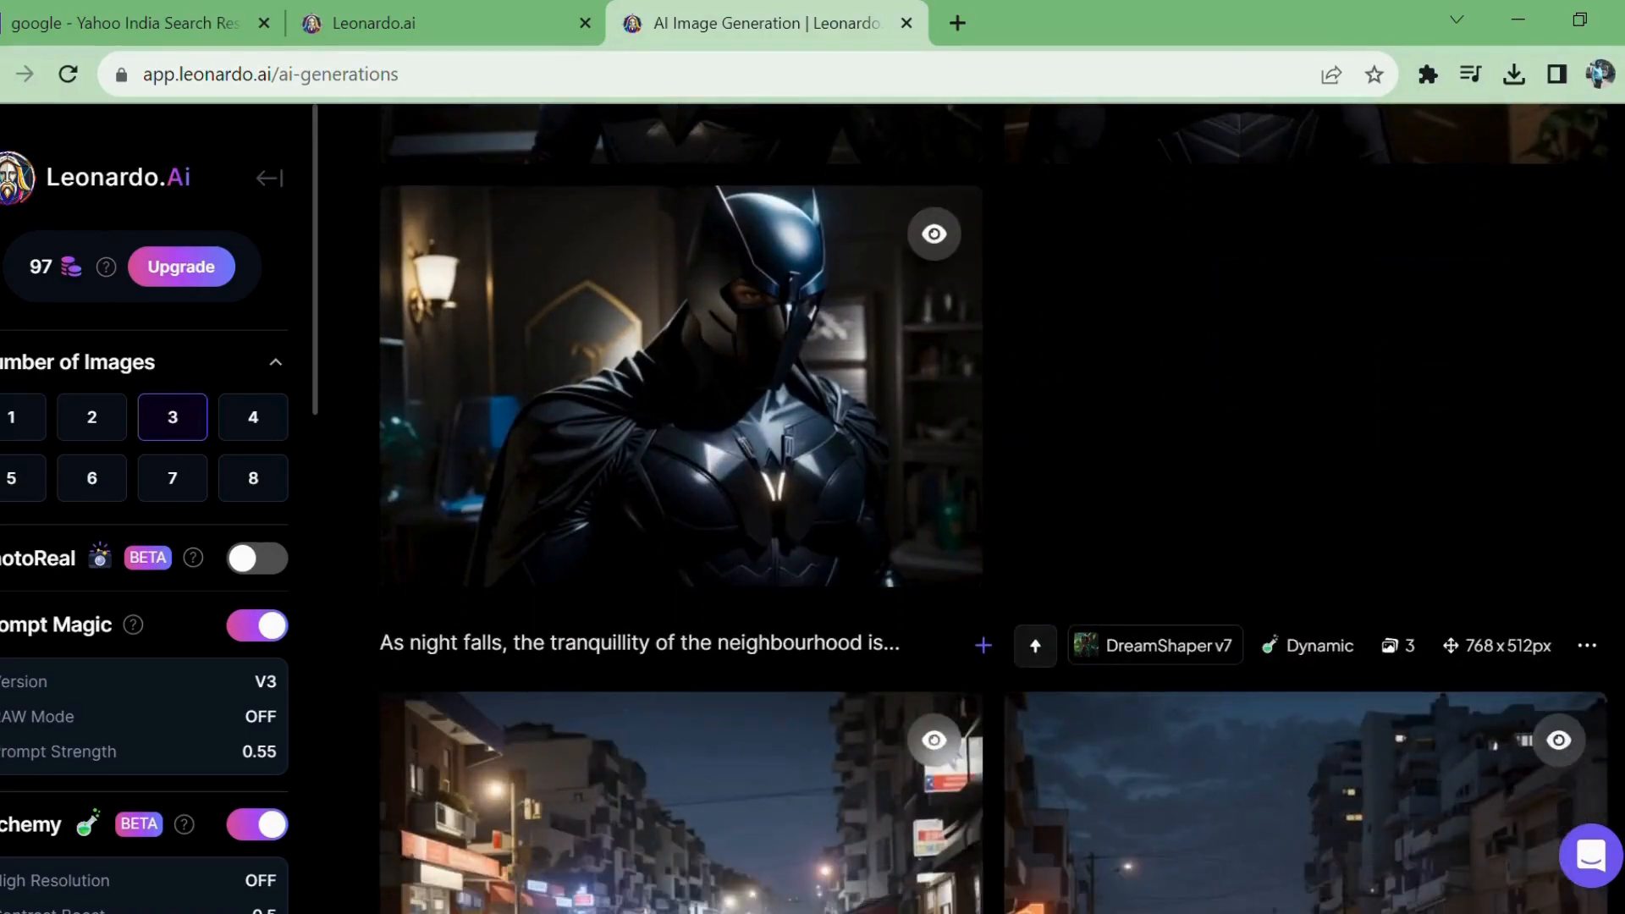
scroll(1349, 508, up, 5)
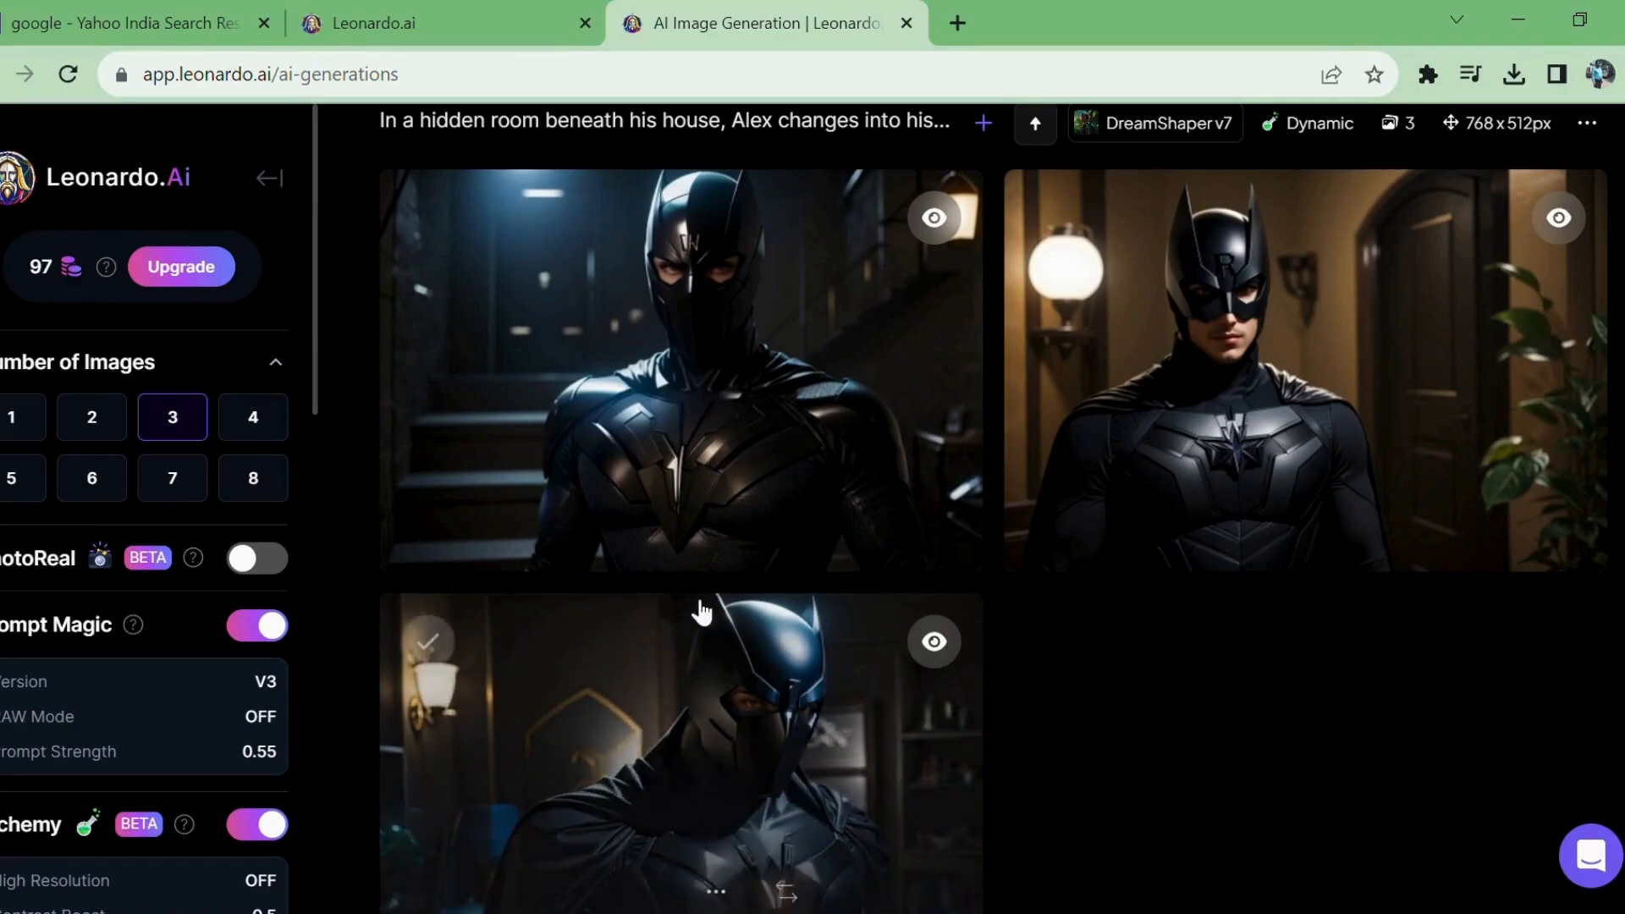
mouse_move(553, 540)
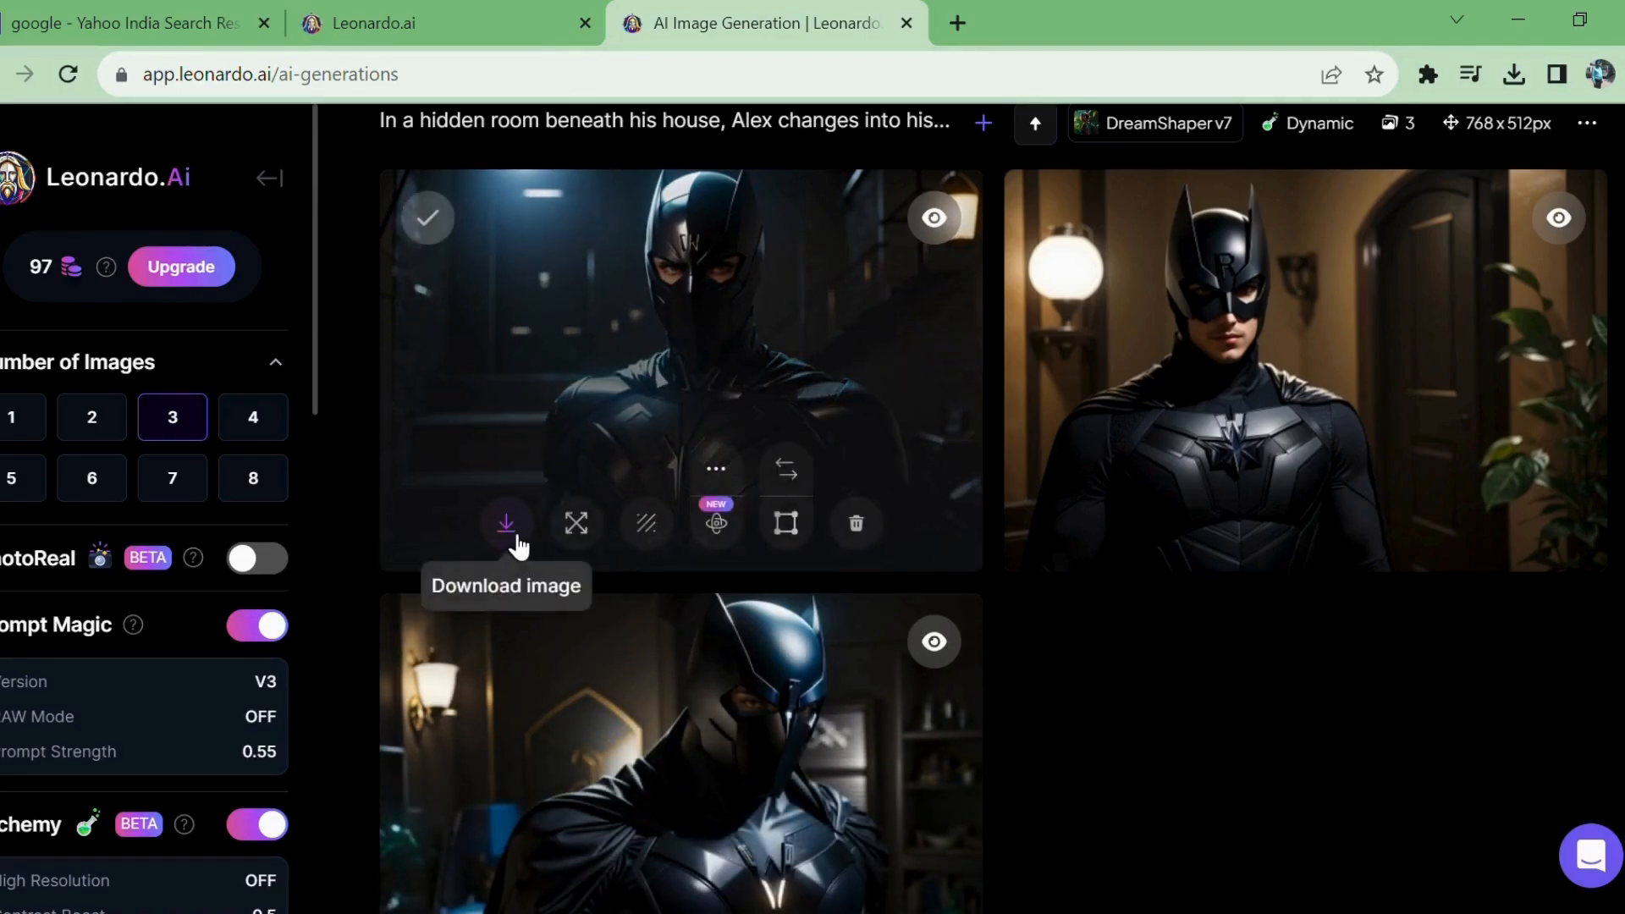
mouse_move(1132, 528)
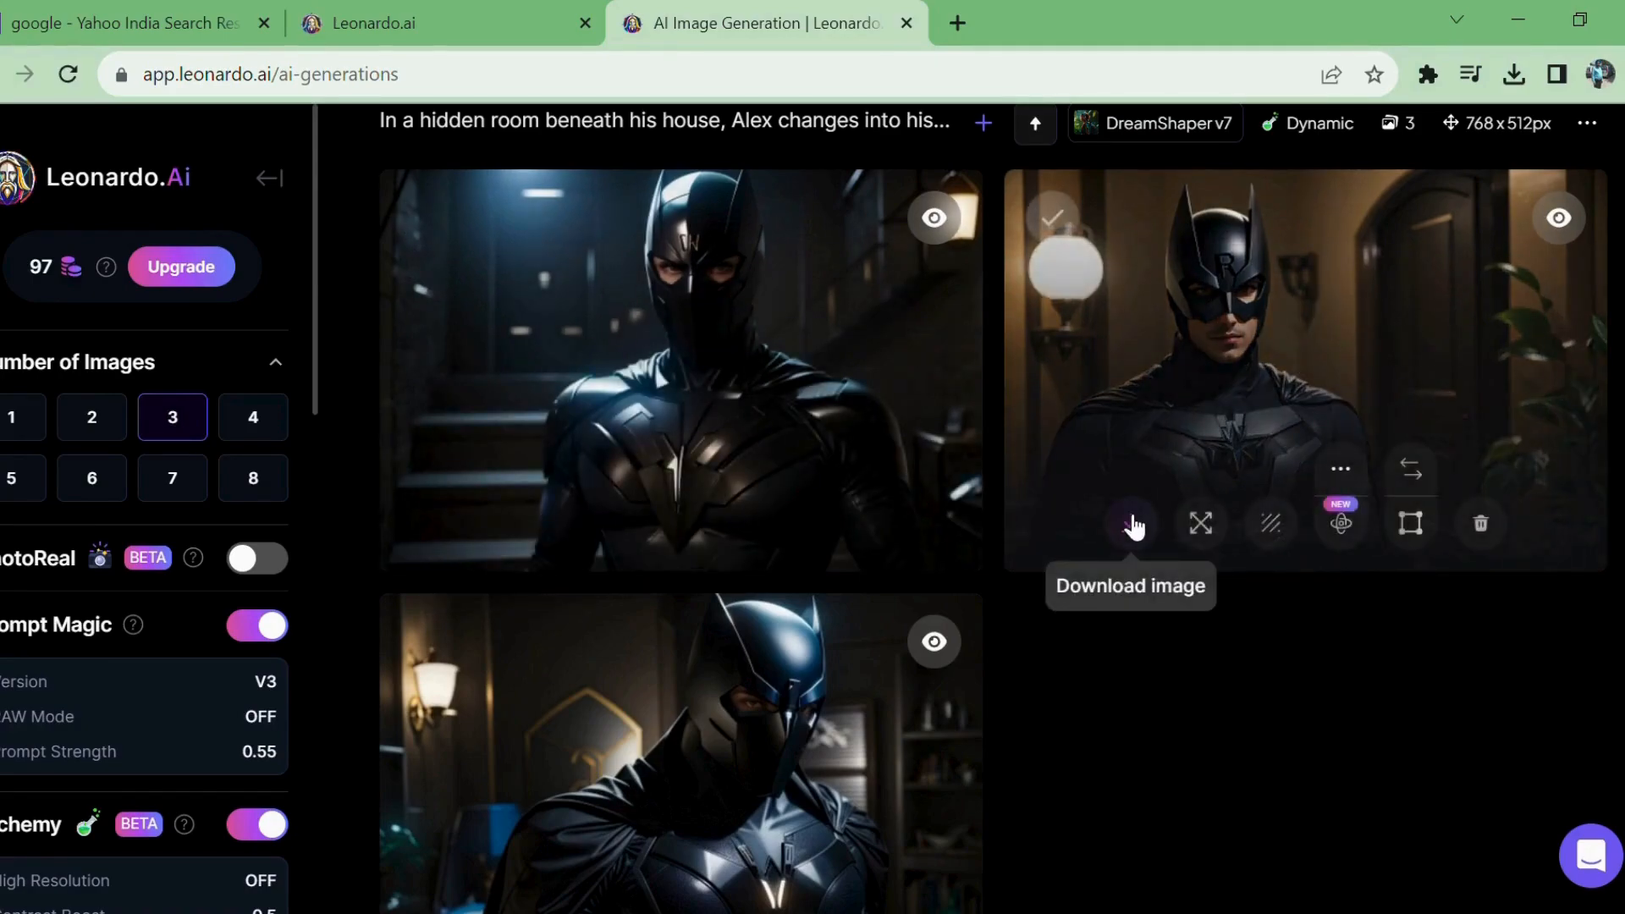
click(1132, 525)
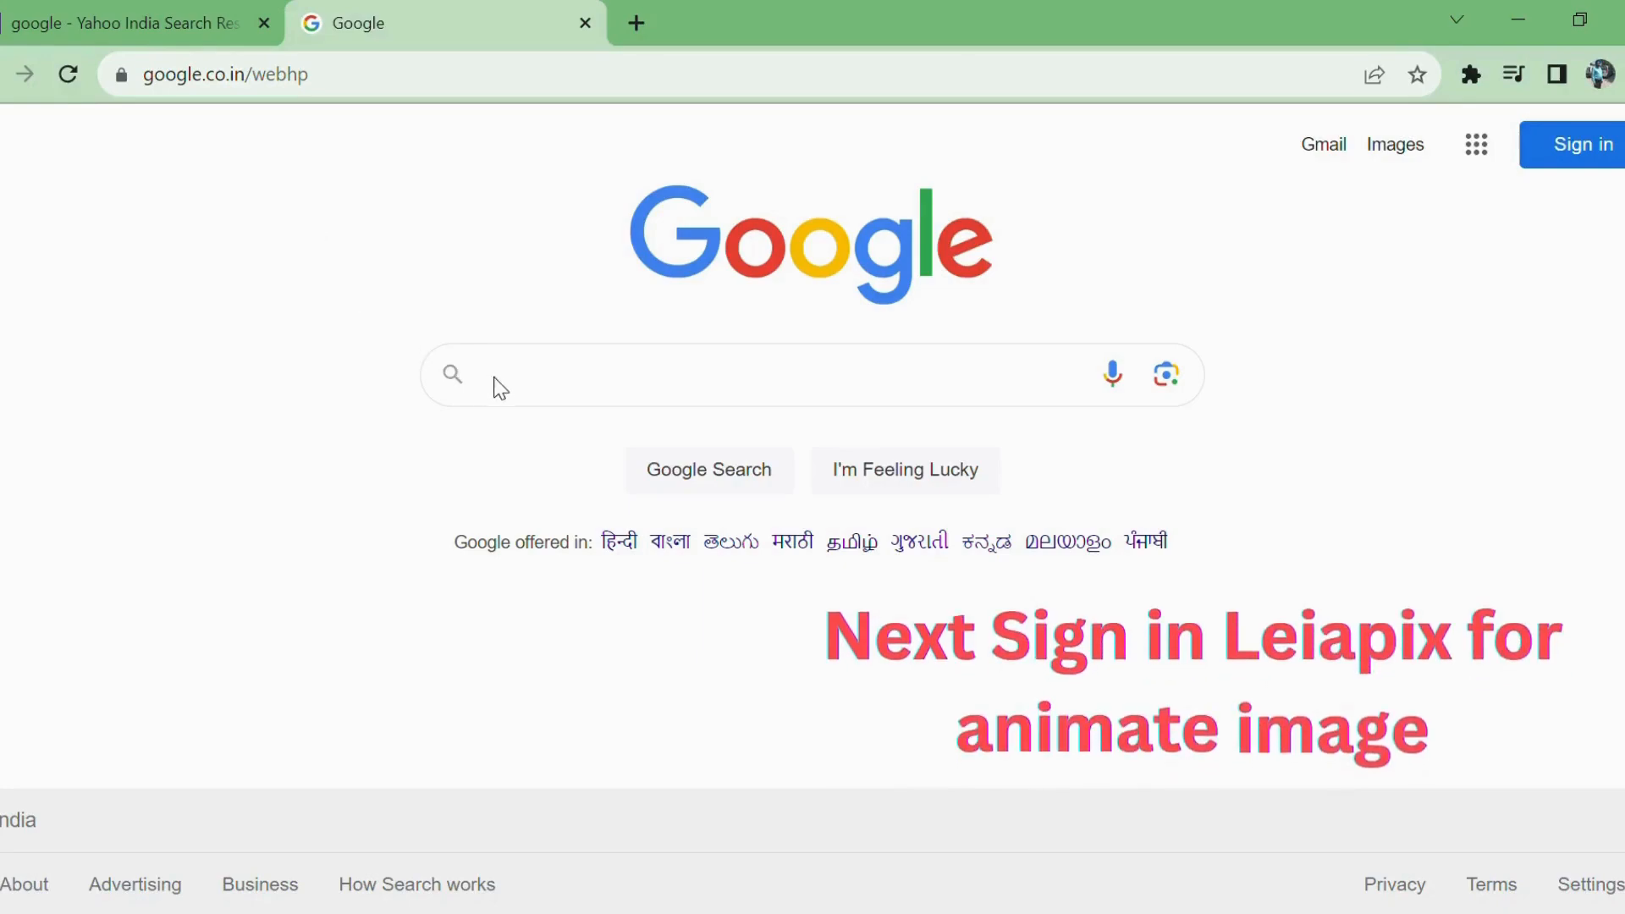
- Search Google for "leiapix ai" and open the Easy With AI page about LeiaPix from the results
click(504, 389)
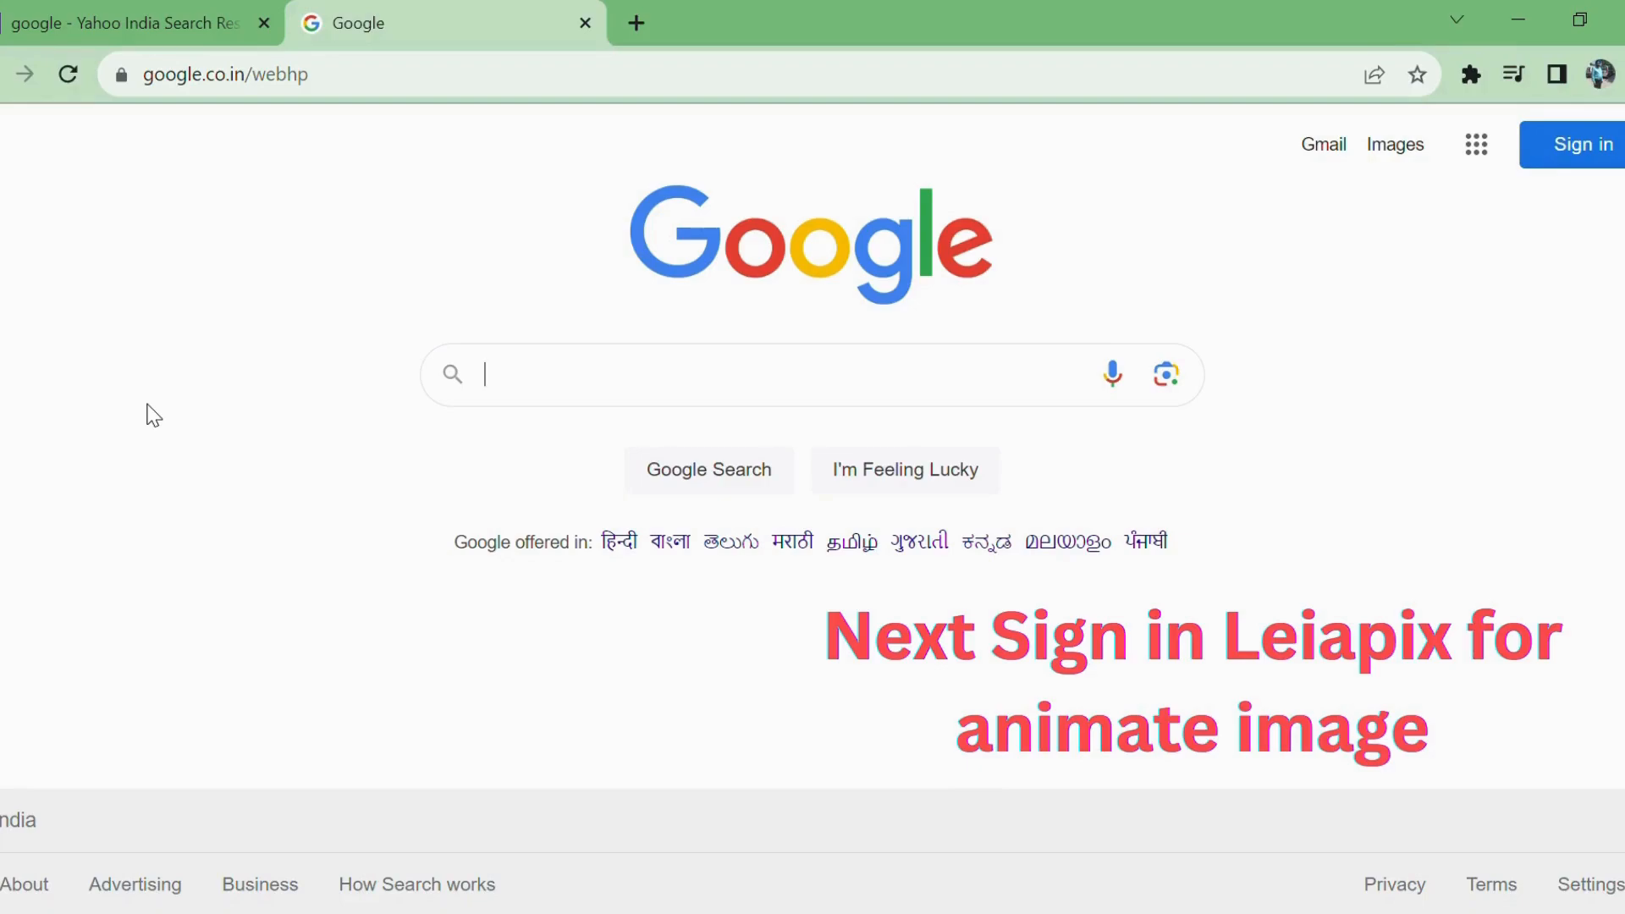
text(li)
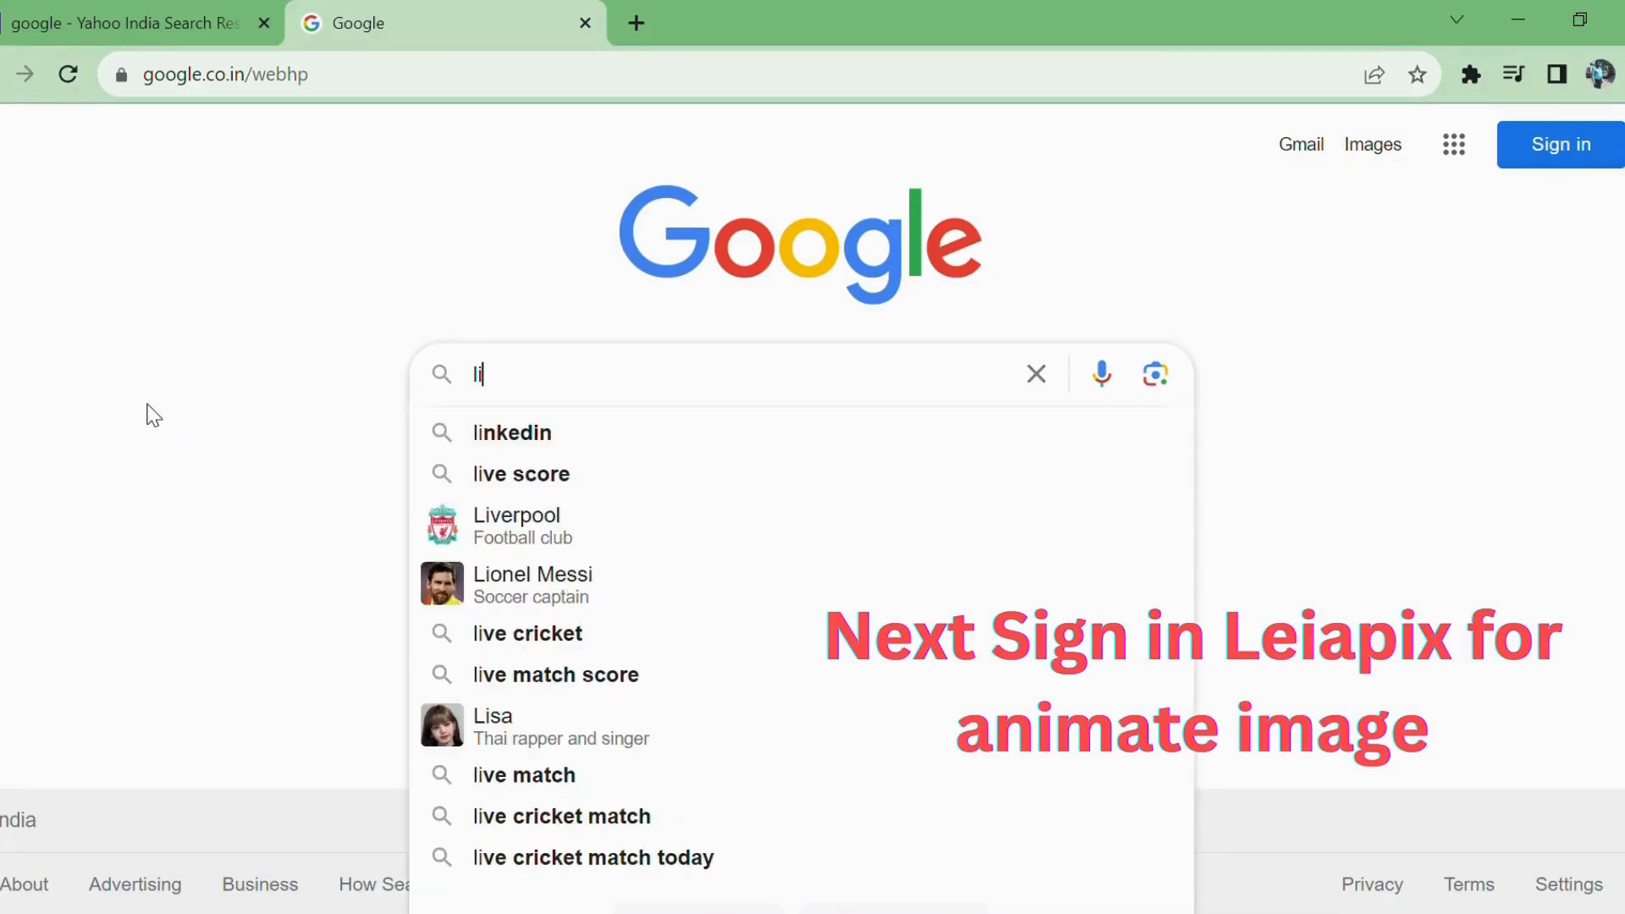
text(eiapix ai)
key(Return)
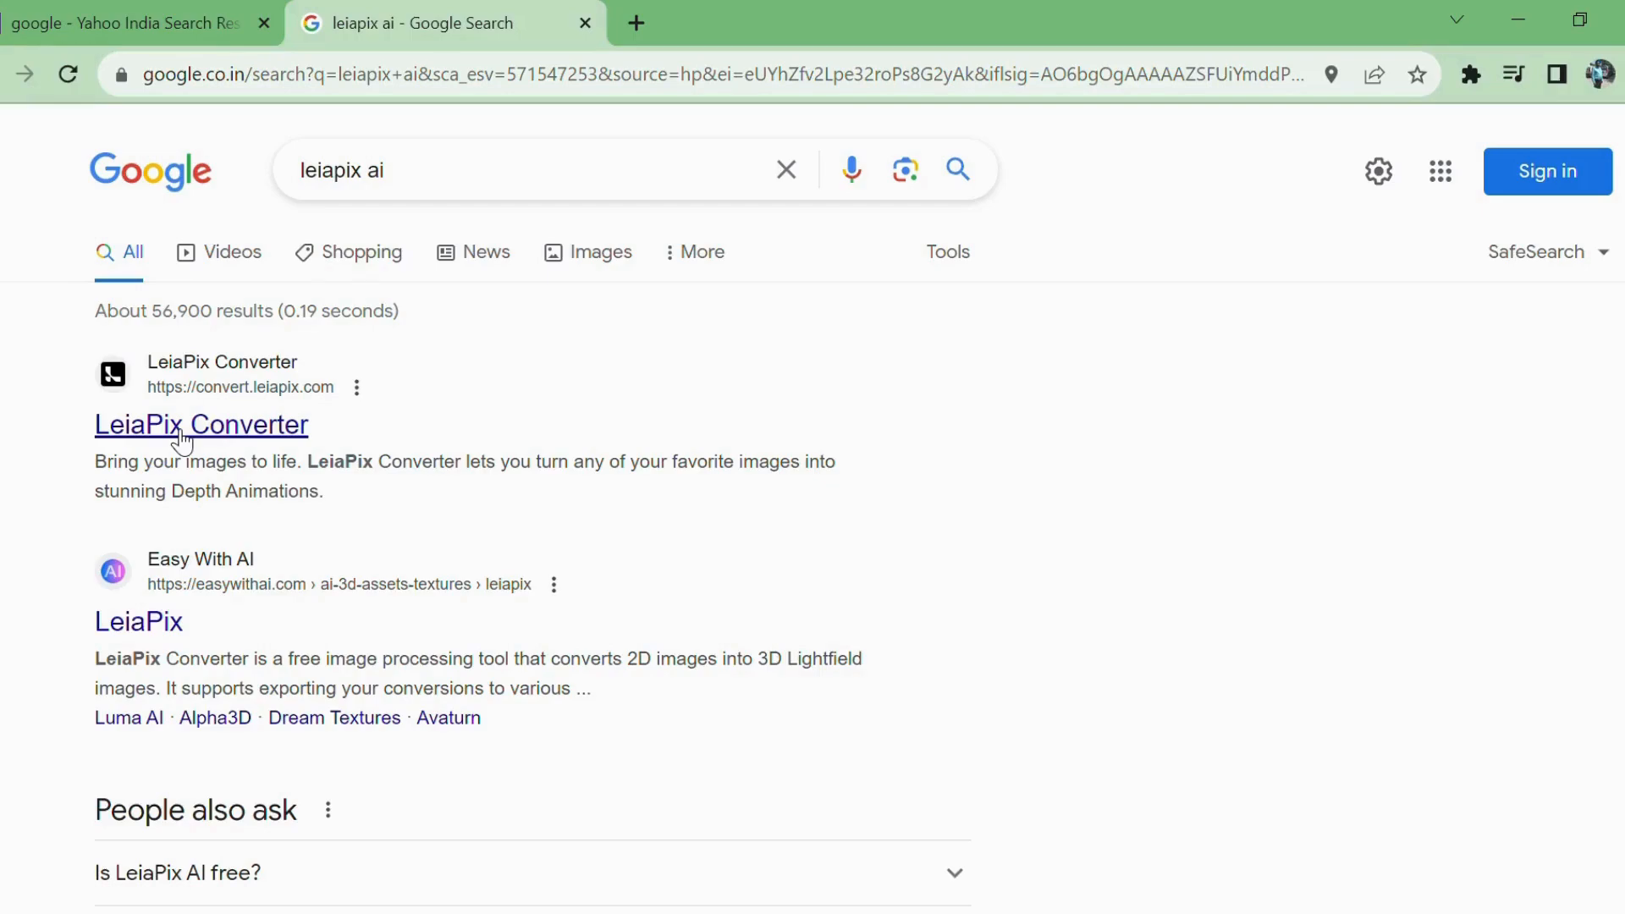
click(173, 632)
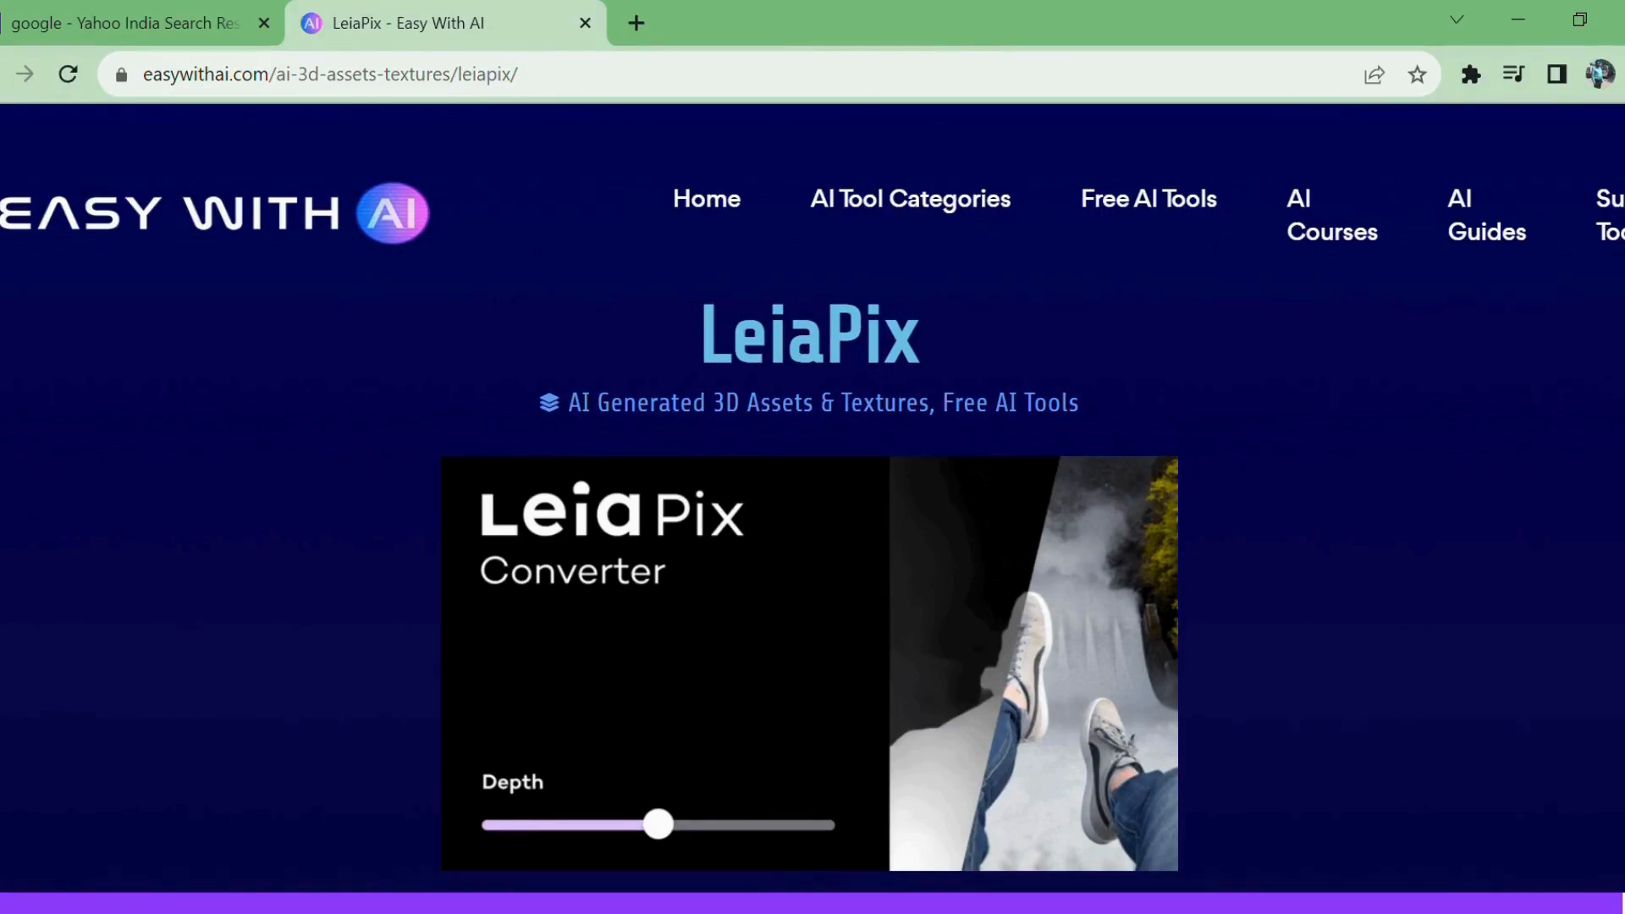
- Follow the page's link to LeiaPix Converter, dismiss the welcome message and get started to reach the account sign-in page
scroll(813, 507, down, 7)
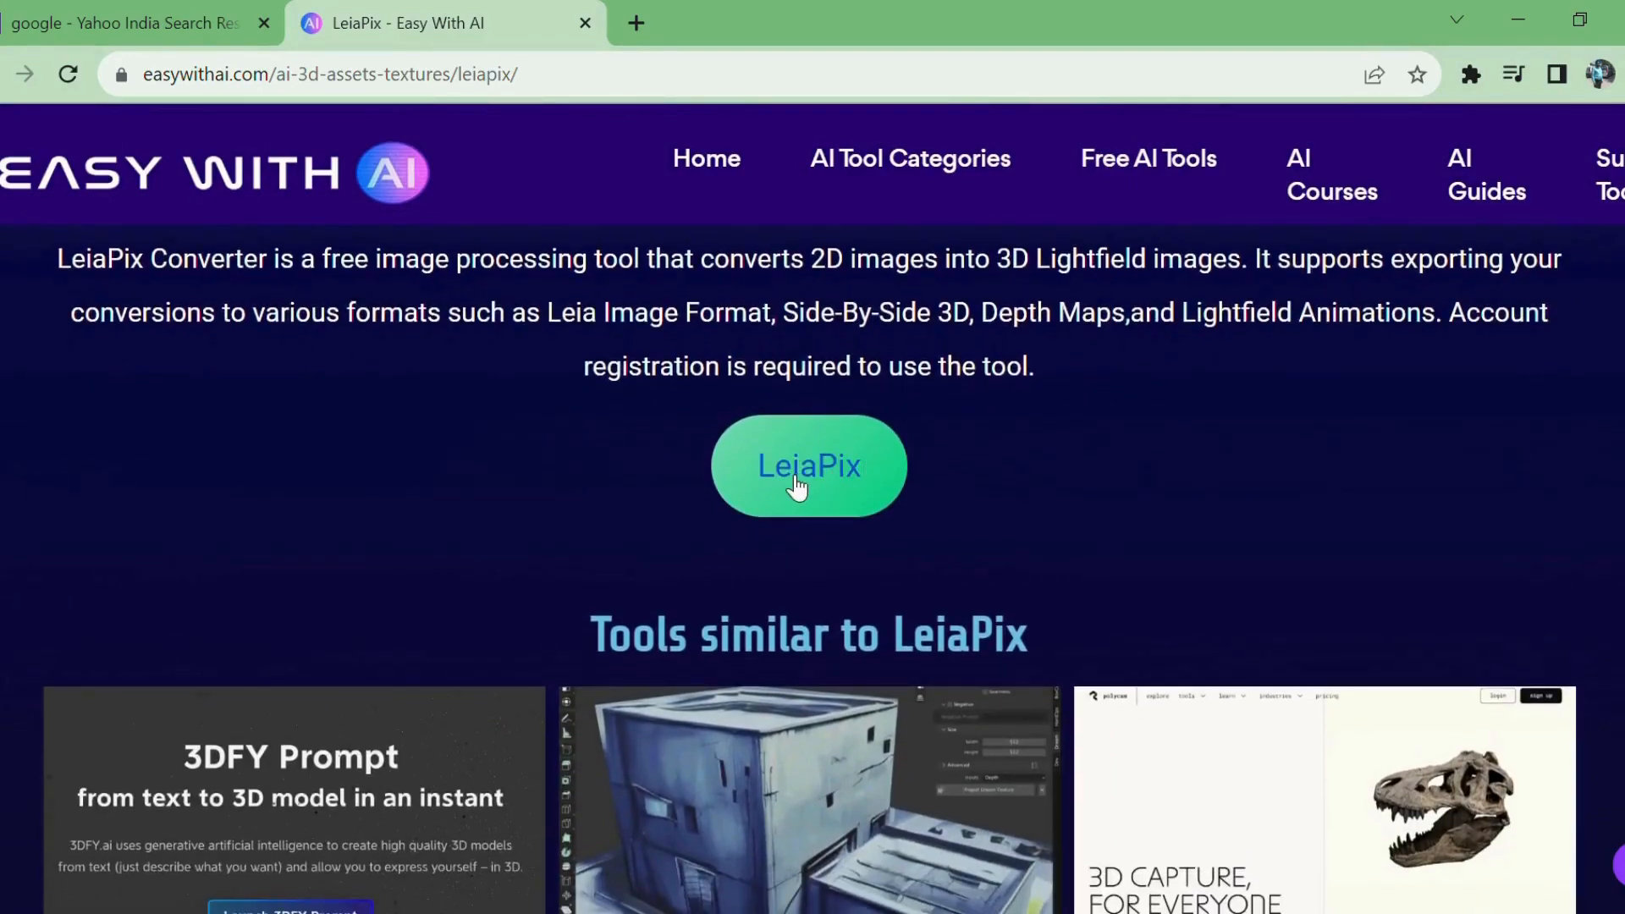
click(799, 475)
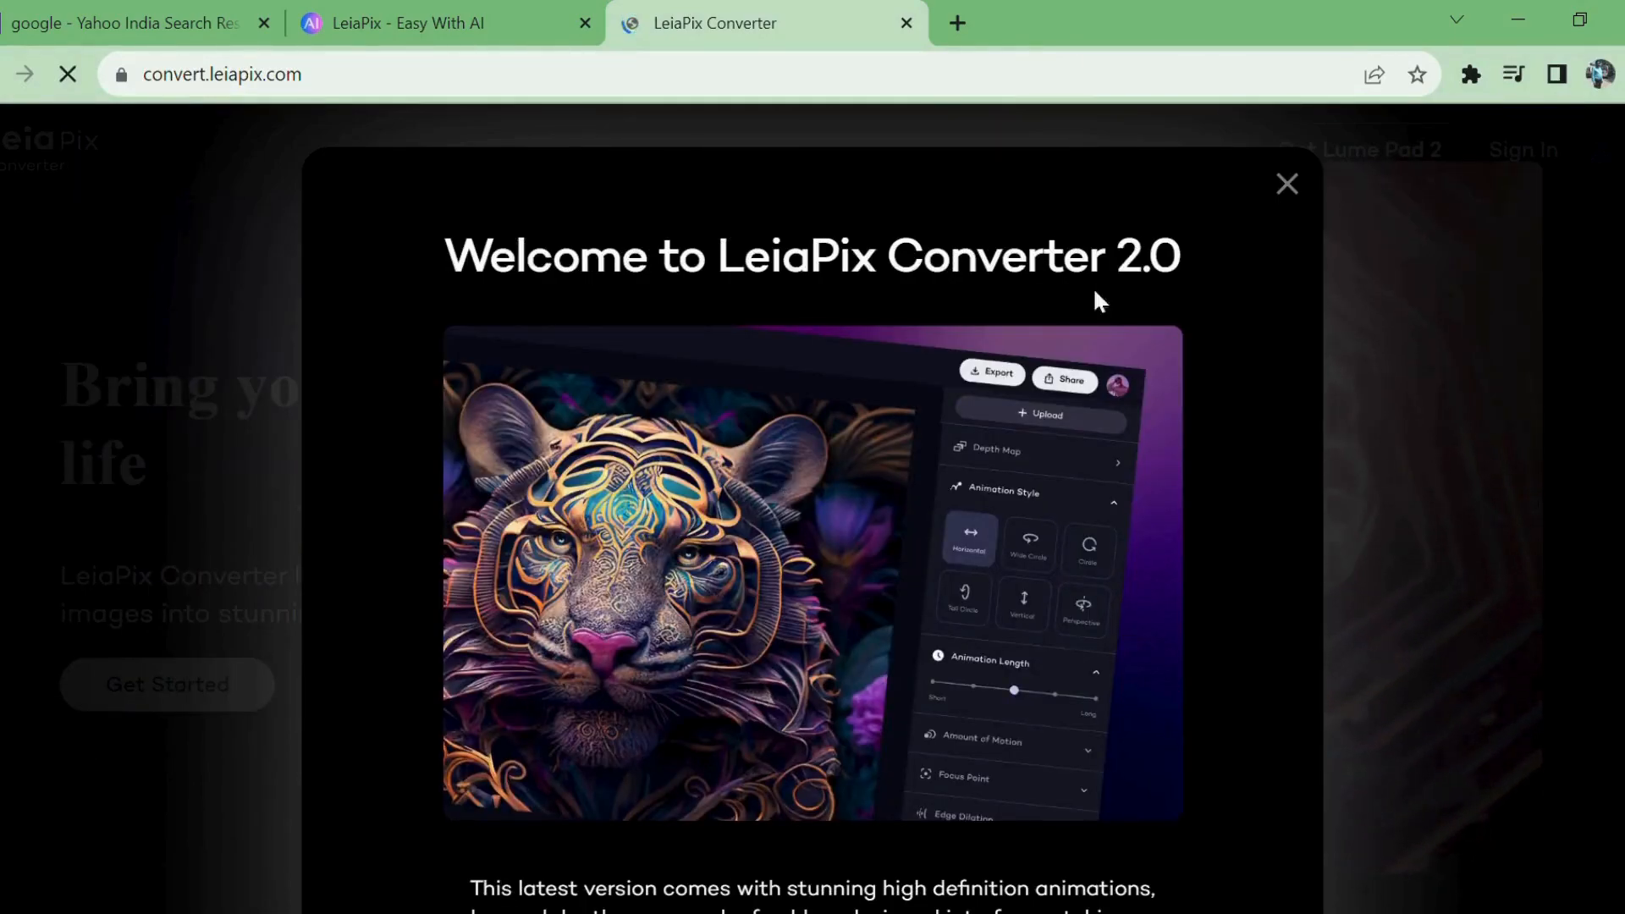
click(1288, 185)
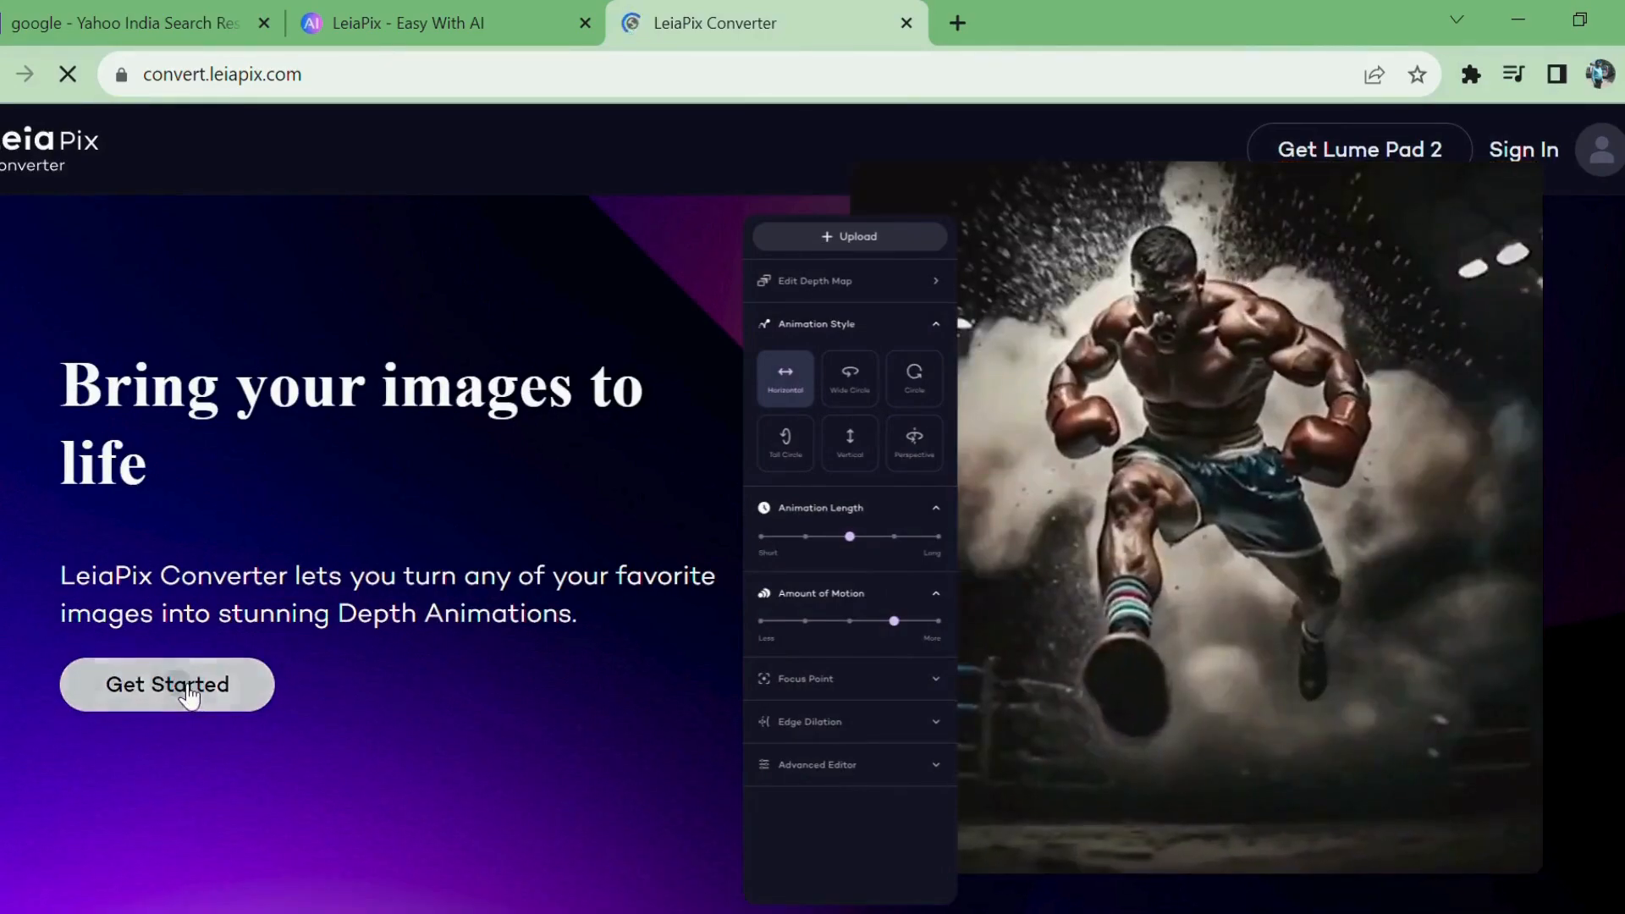
click(179, 694)
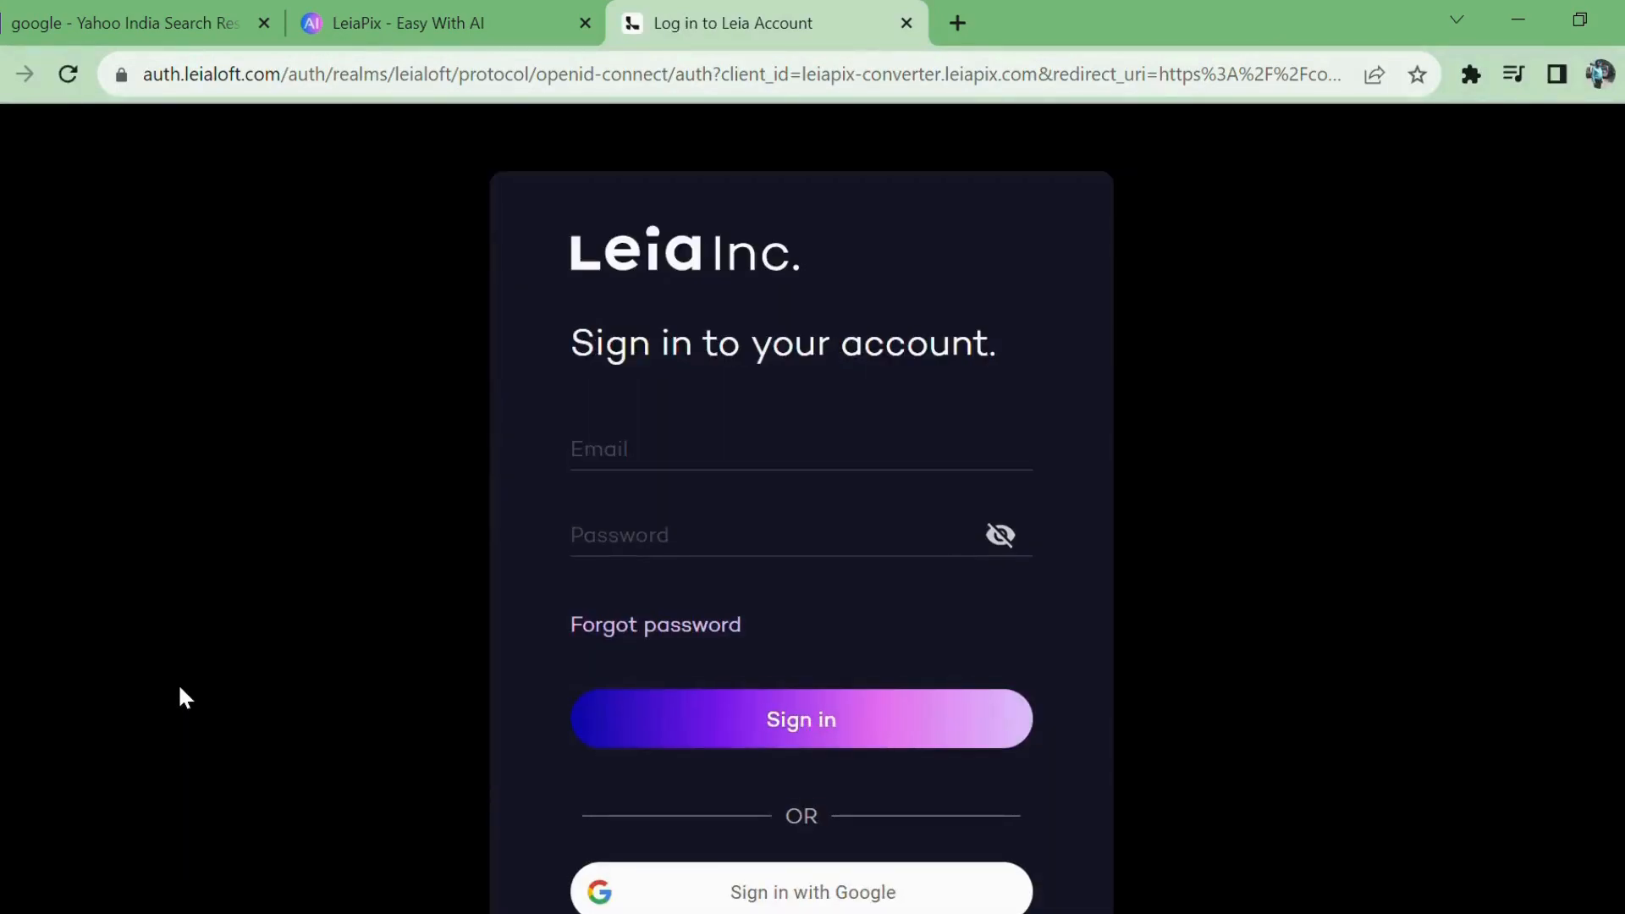
- Sign in with the Google account and export the animation of the man carrying a suitcase as an original-size MP4
click(802, 897)
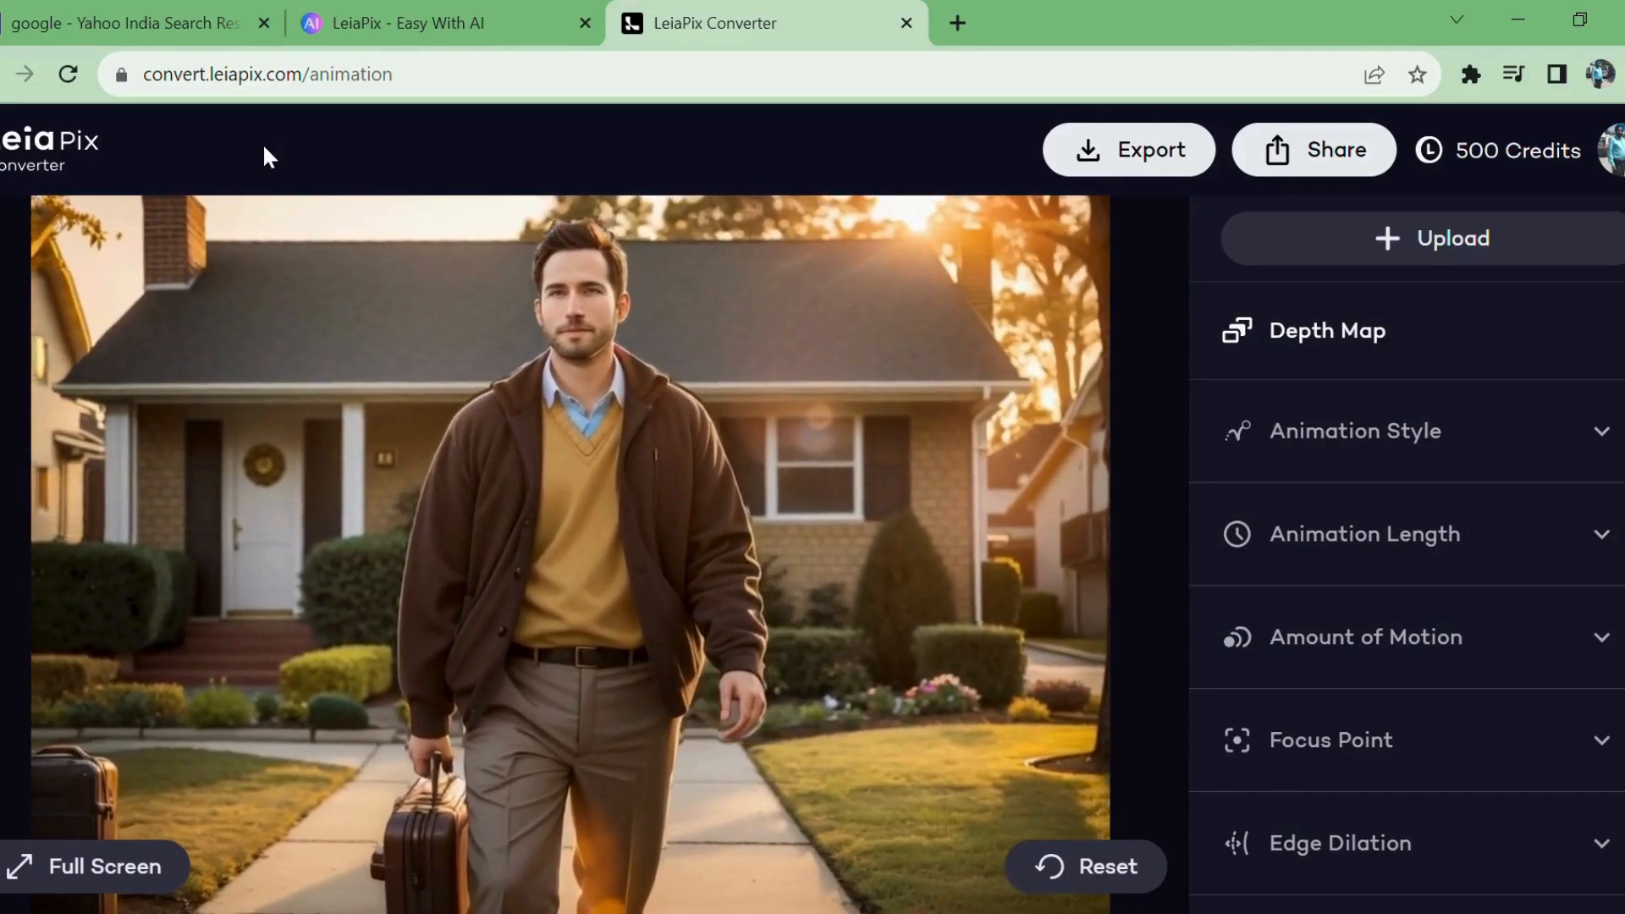
click(1281, 152)
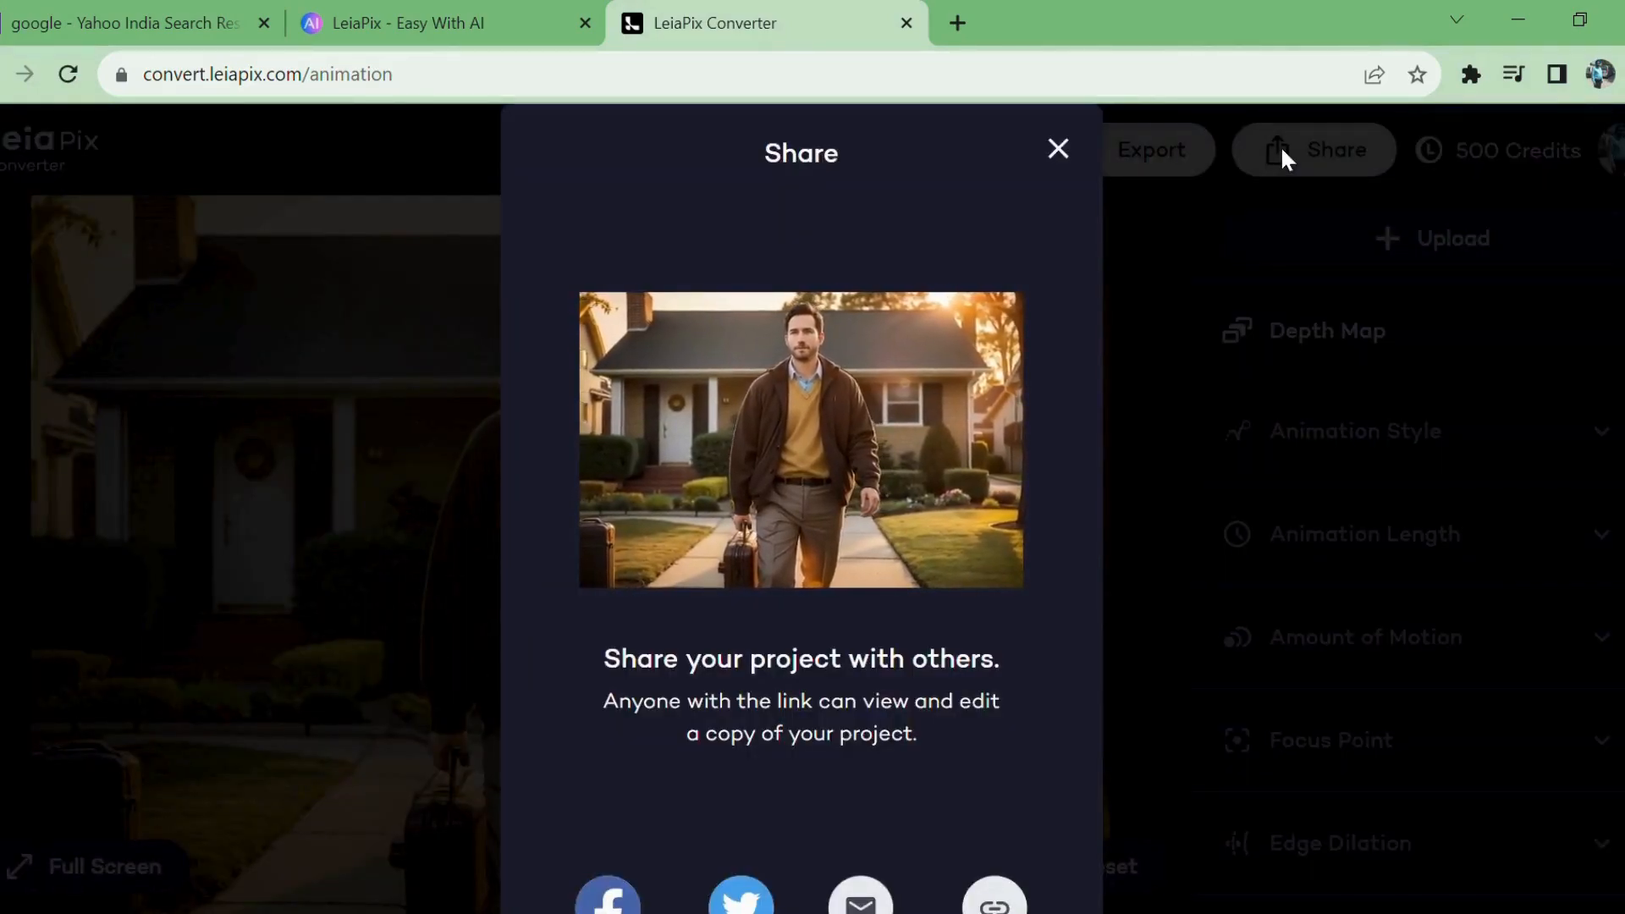
click(1058, 152)
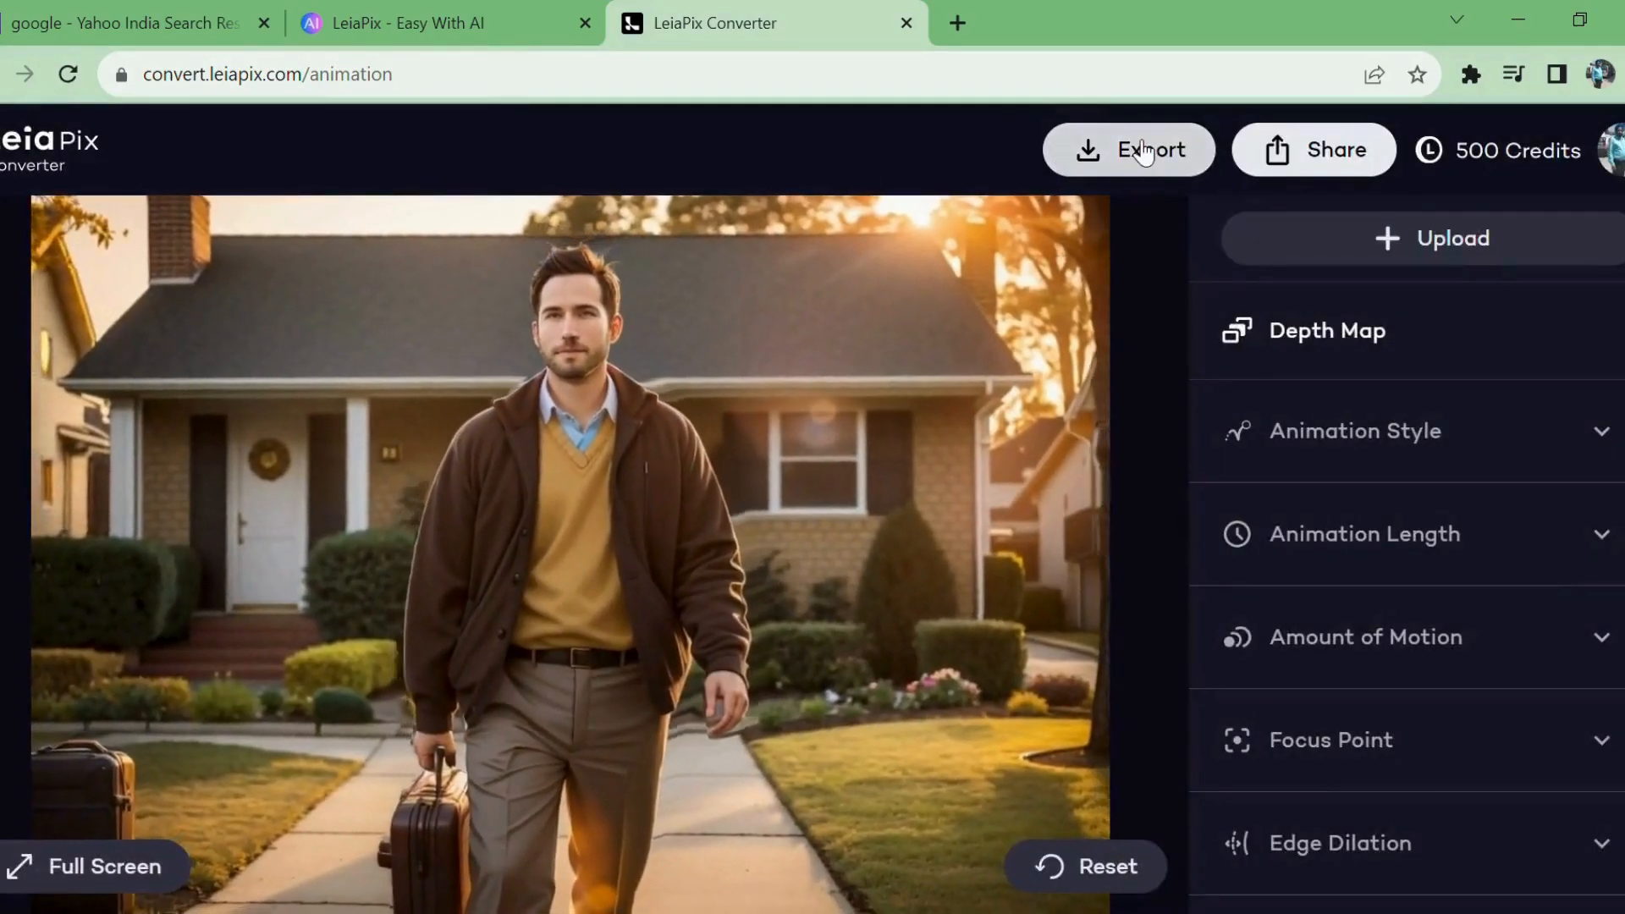
click(1134, 143)
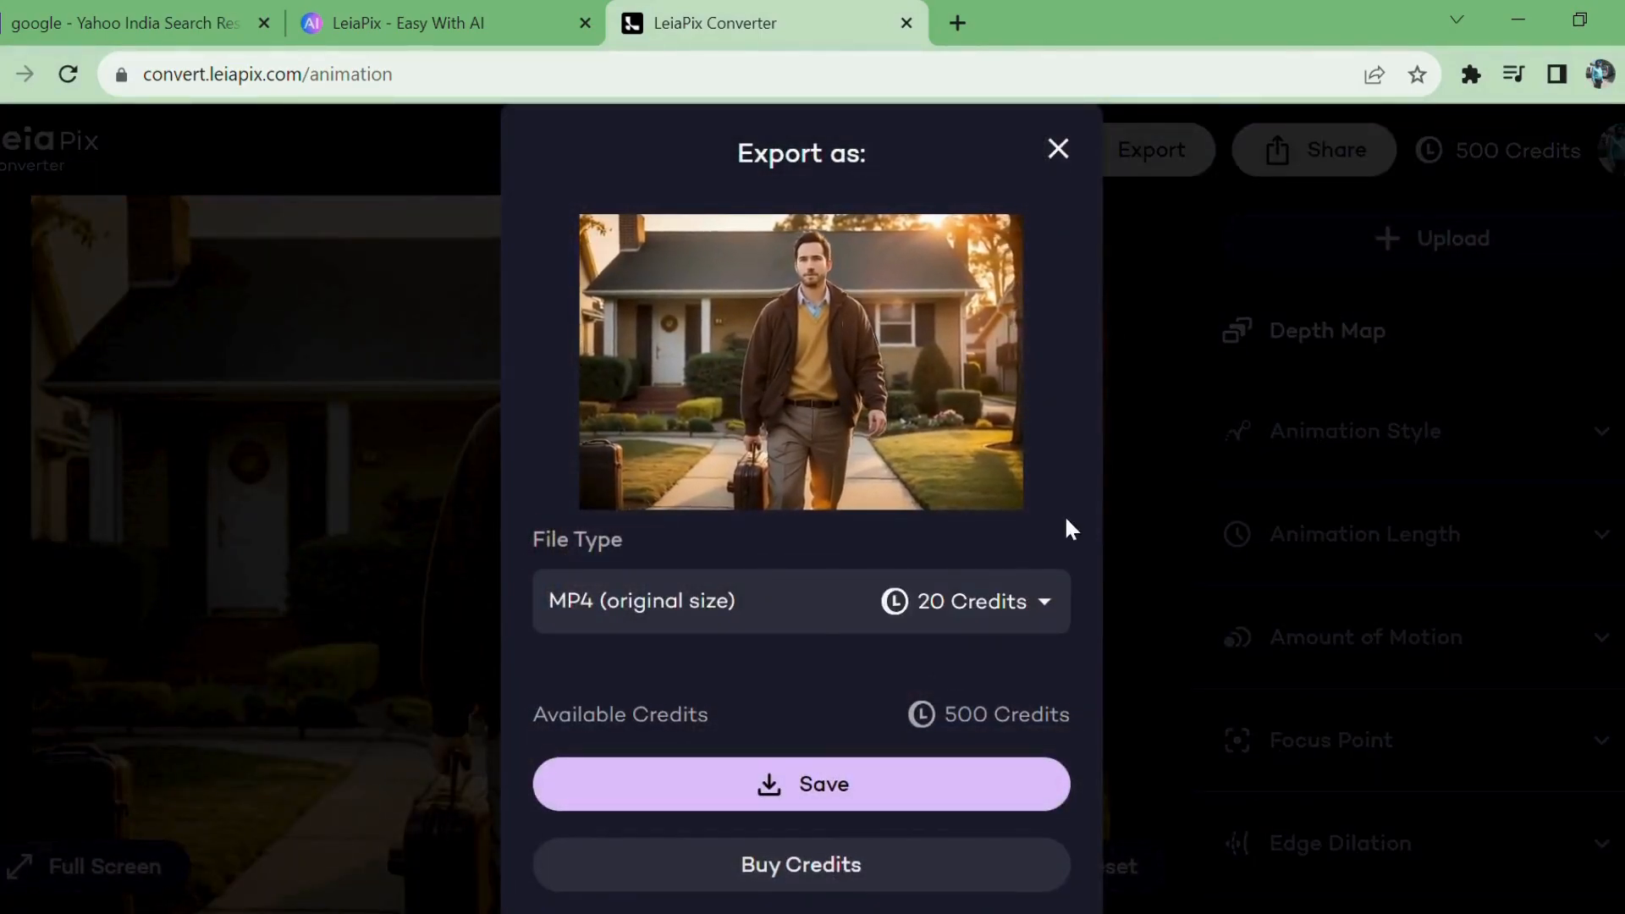
click(768, 771)
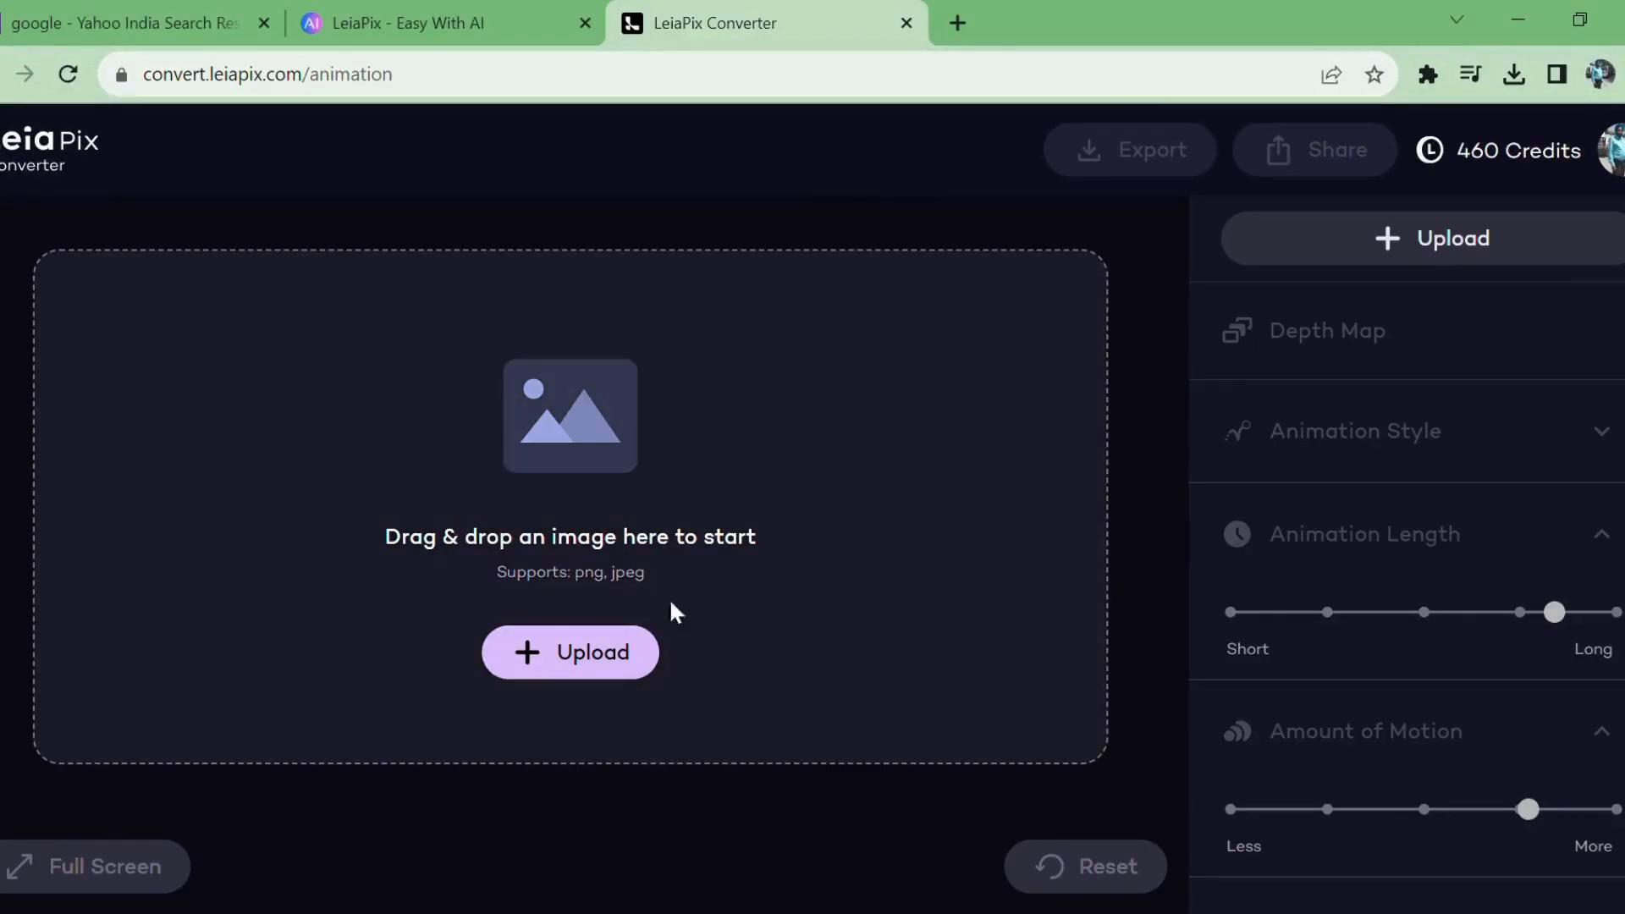
- Load the image of the masked hero beside the lamp and save its animation as a free MP4 limited to 720p
drag(669, 597, 585, 476)
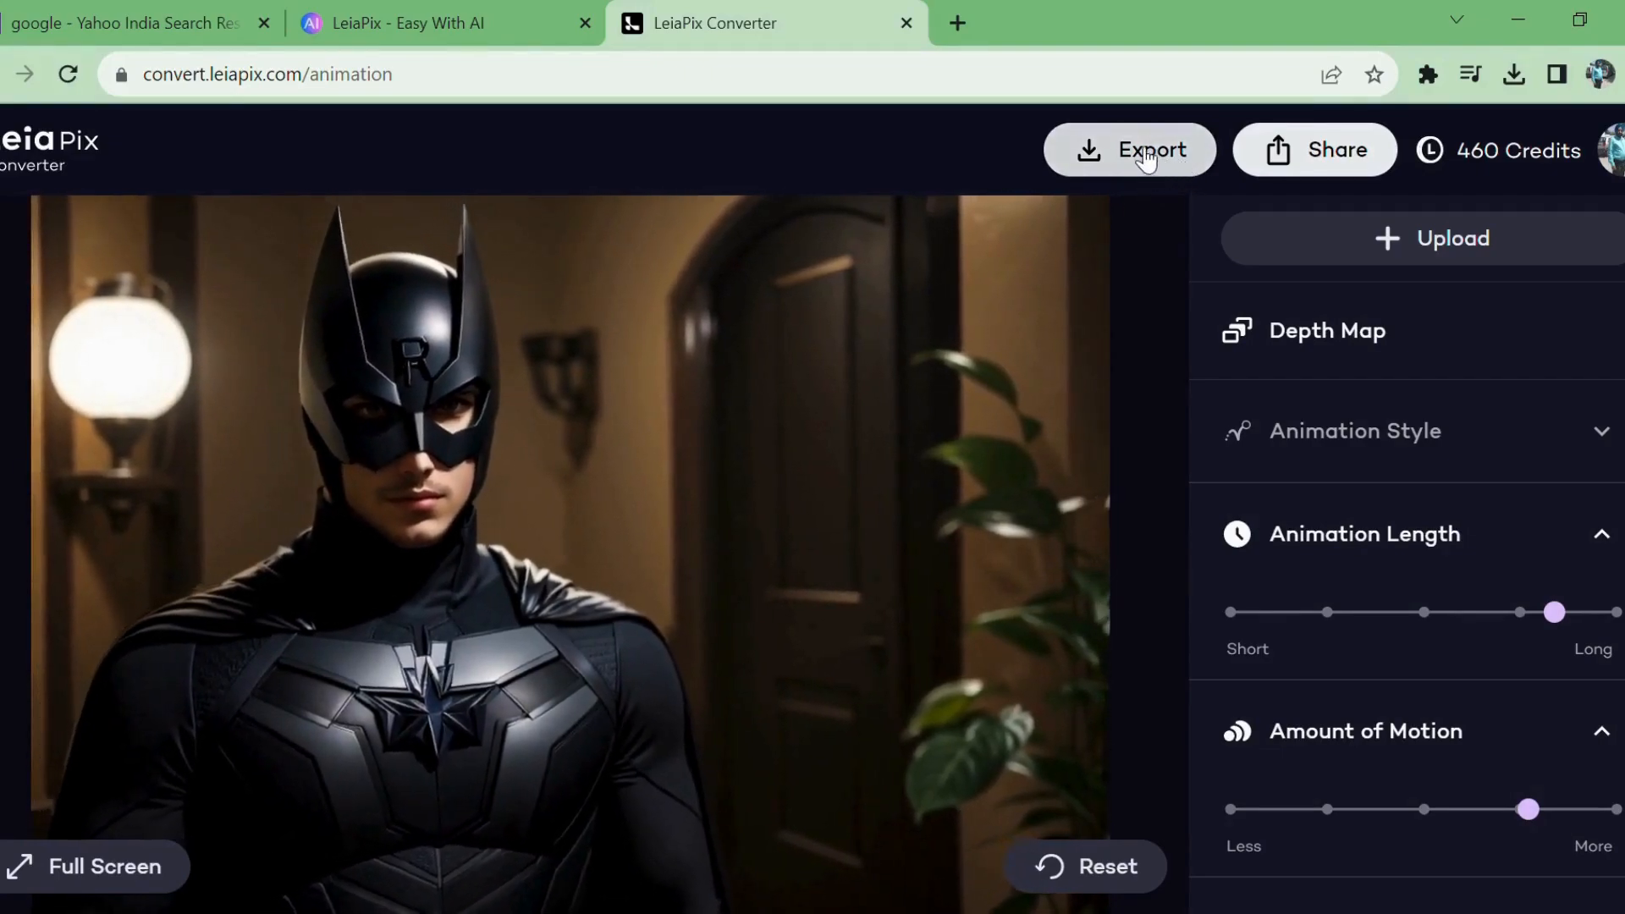
click(1145, 155)
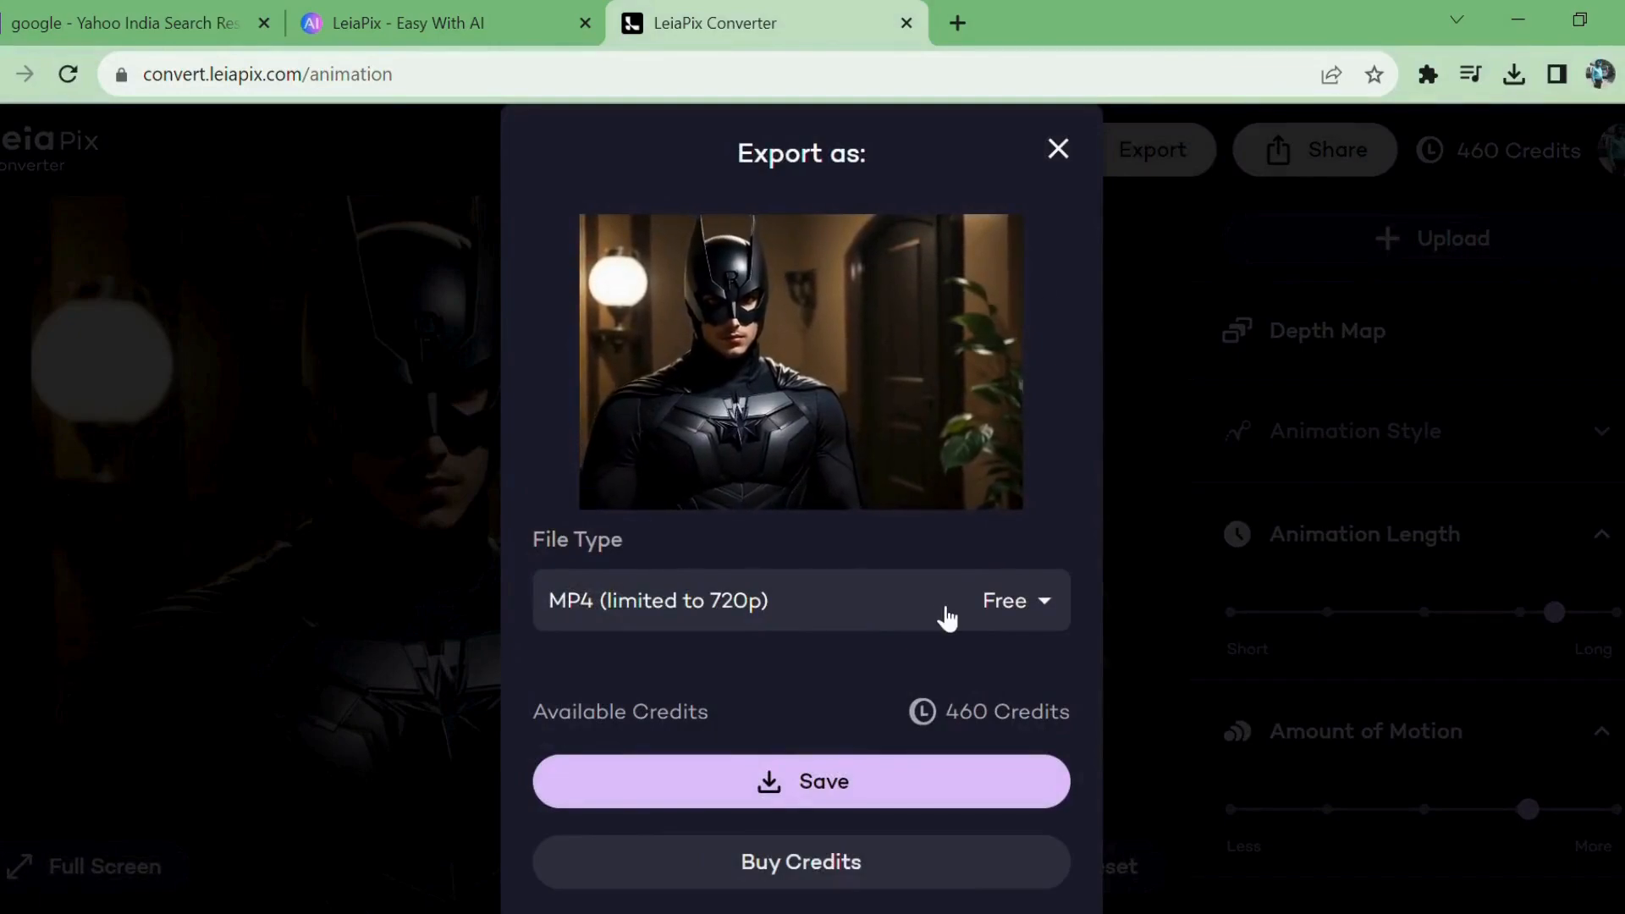
click(800, 782)
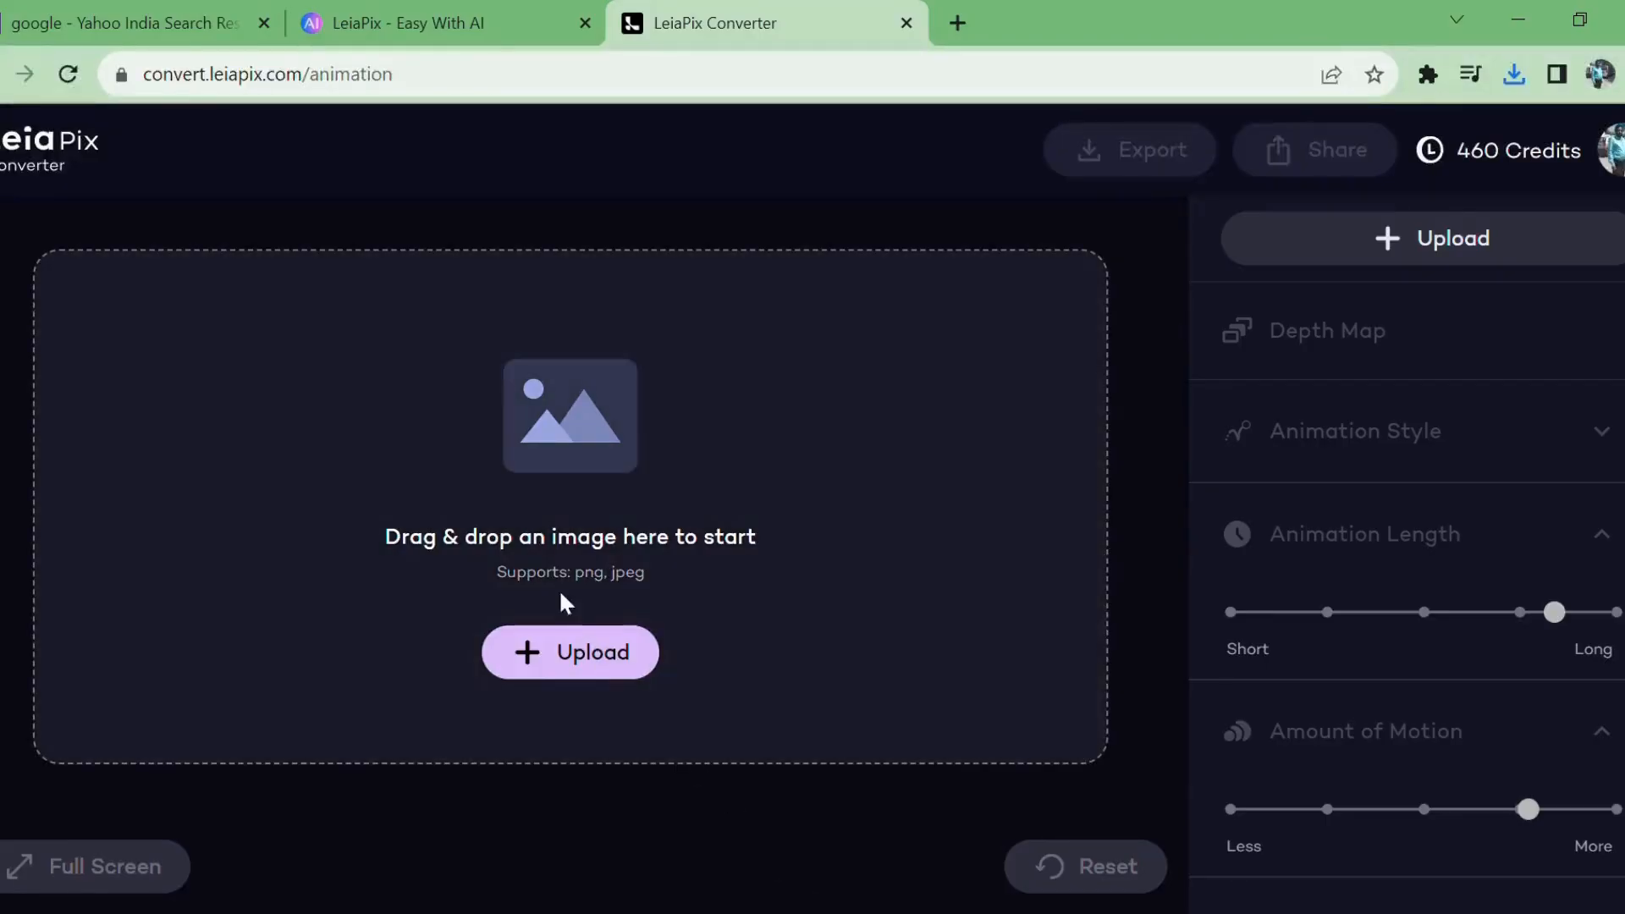
- Export the animations of the running hooded hero and of the woman repairing the blue car, saving the latter as a 720p-limited MP4
drag(558, 589, 556, 576)
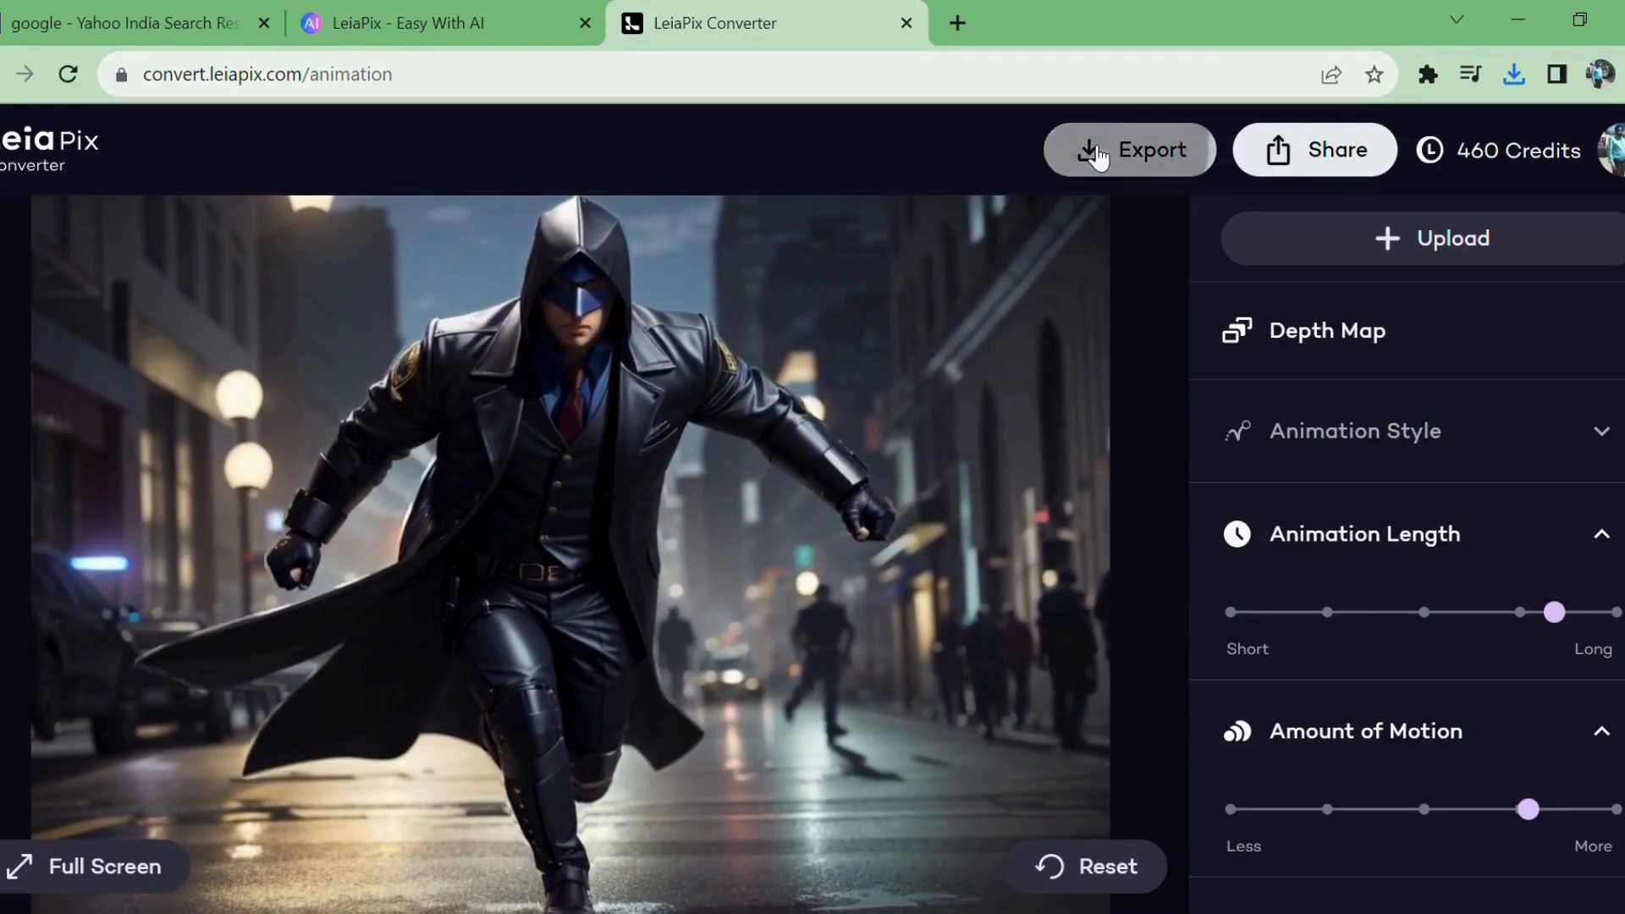
click(1087, 142)
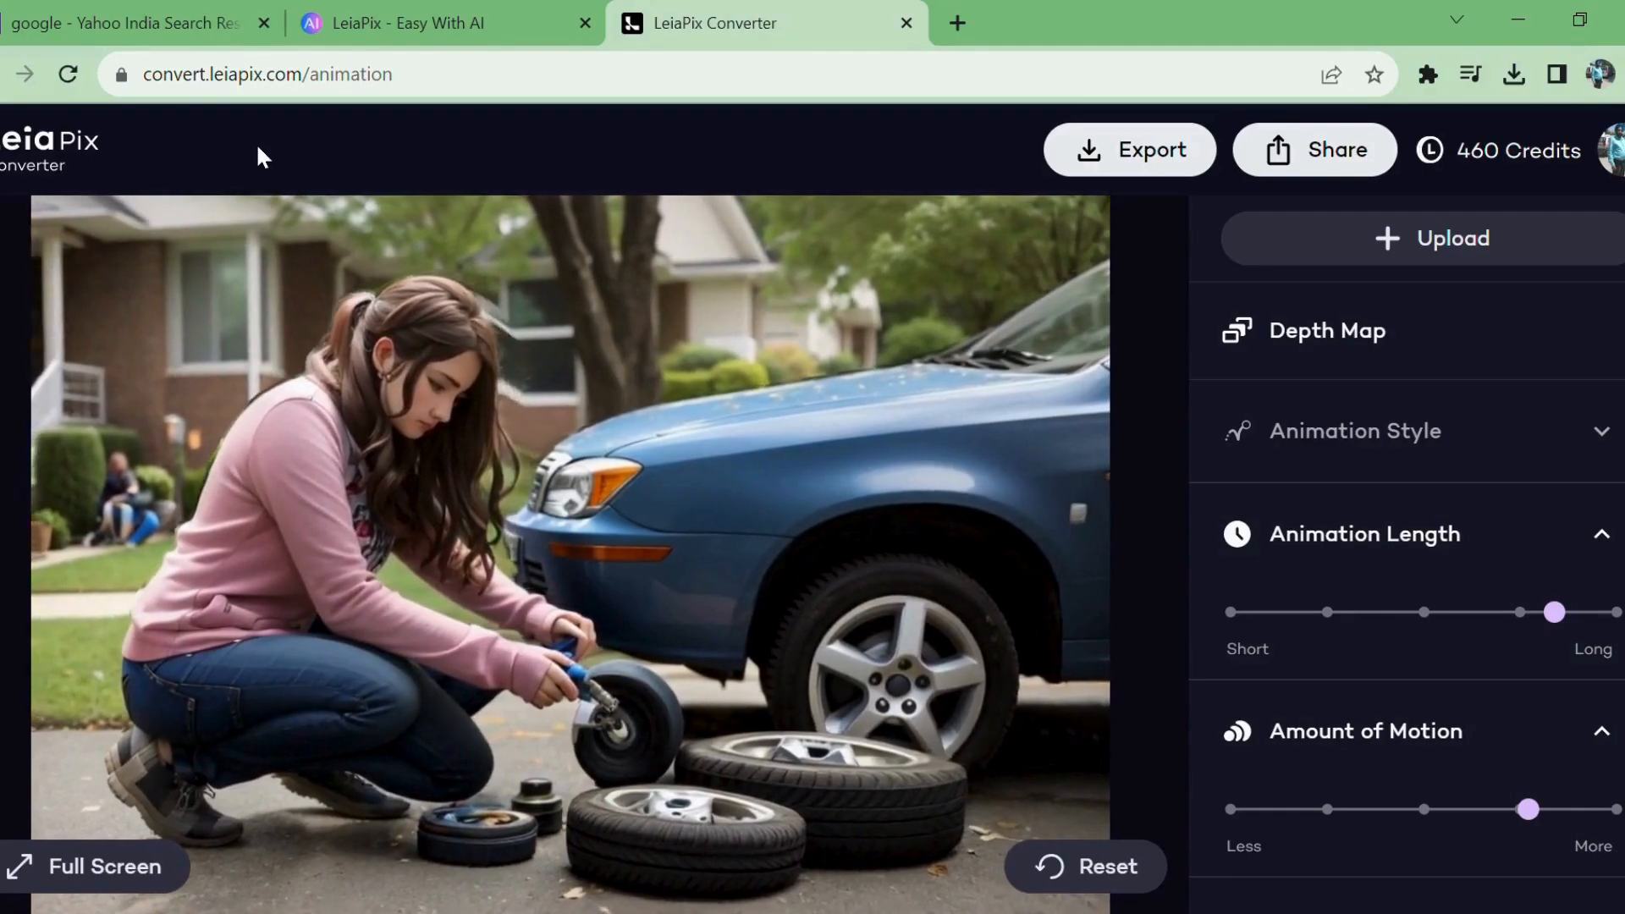
click(1090, 154)
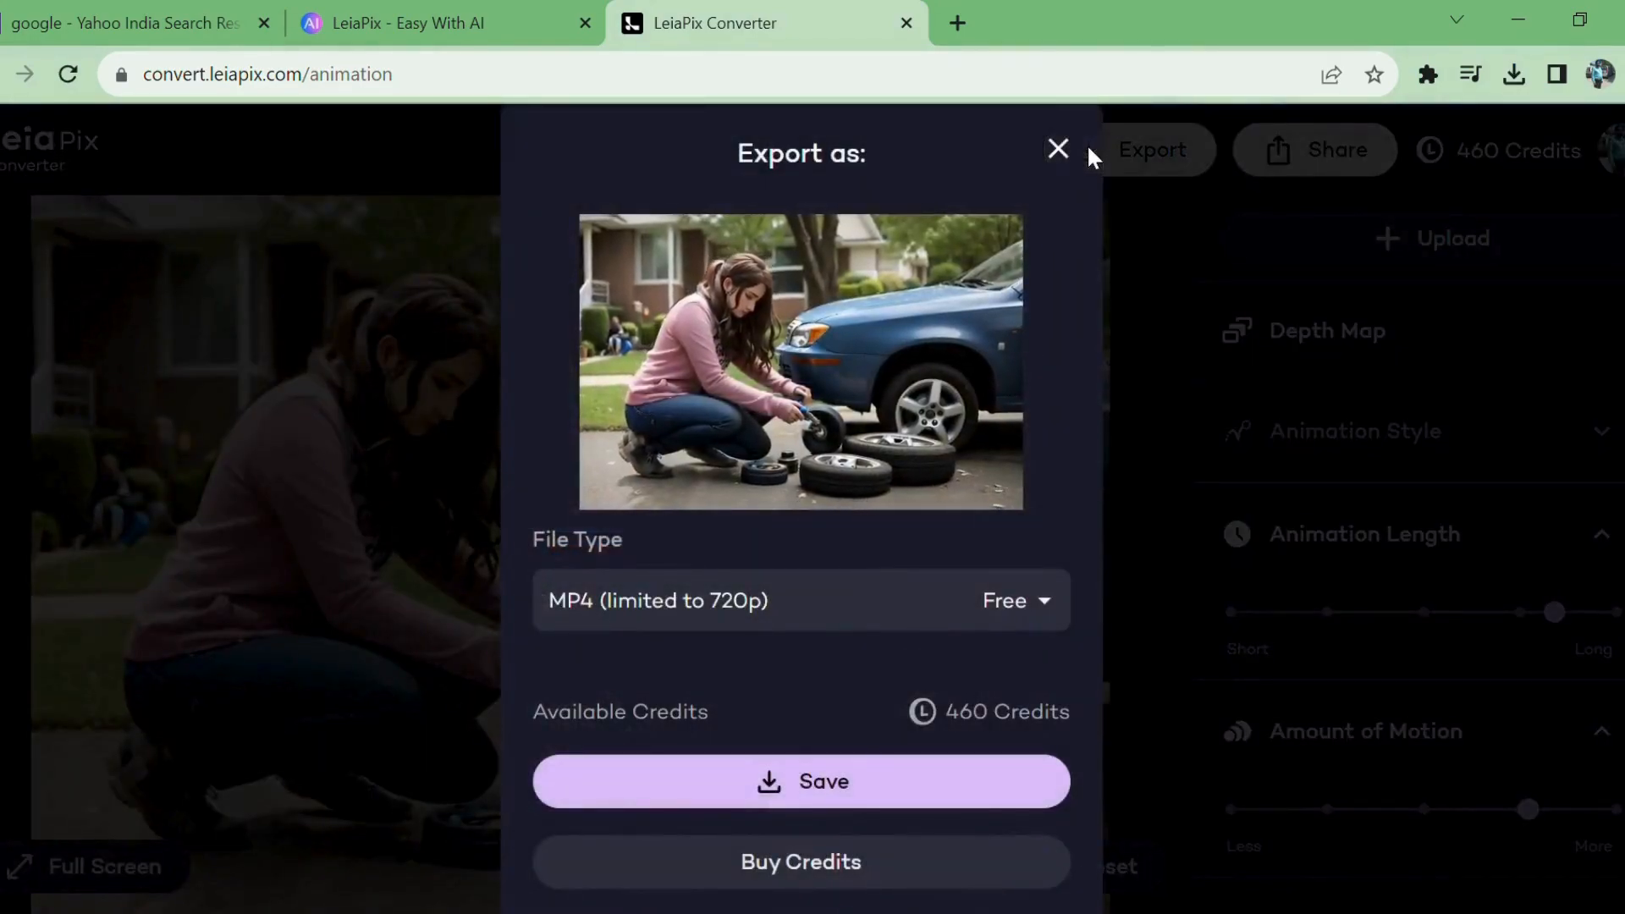
click(823, 783)
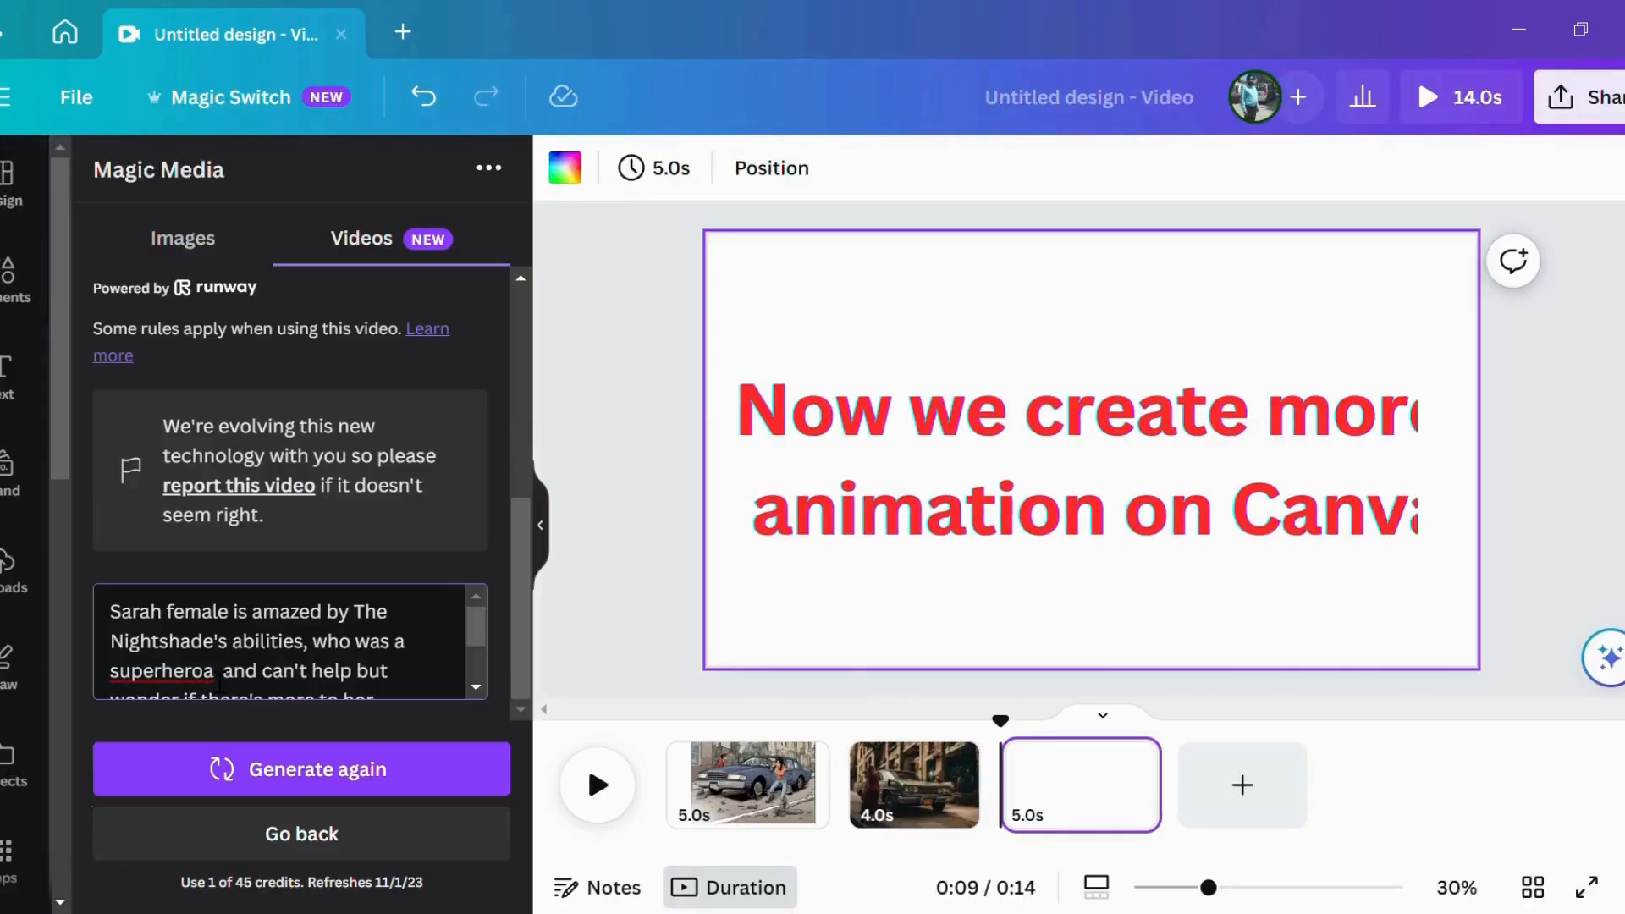
- In Canva's Magic Media, correct the video prompt to read "superhero a male" and generate the clip again
key(BackSpace)
text(a)
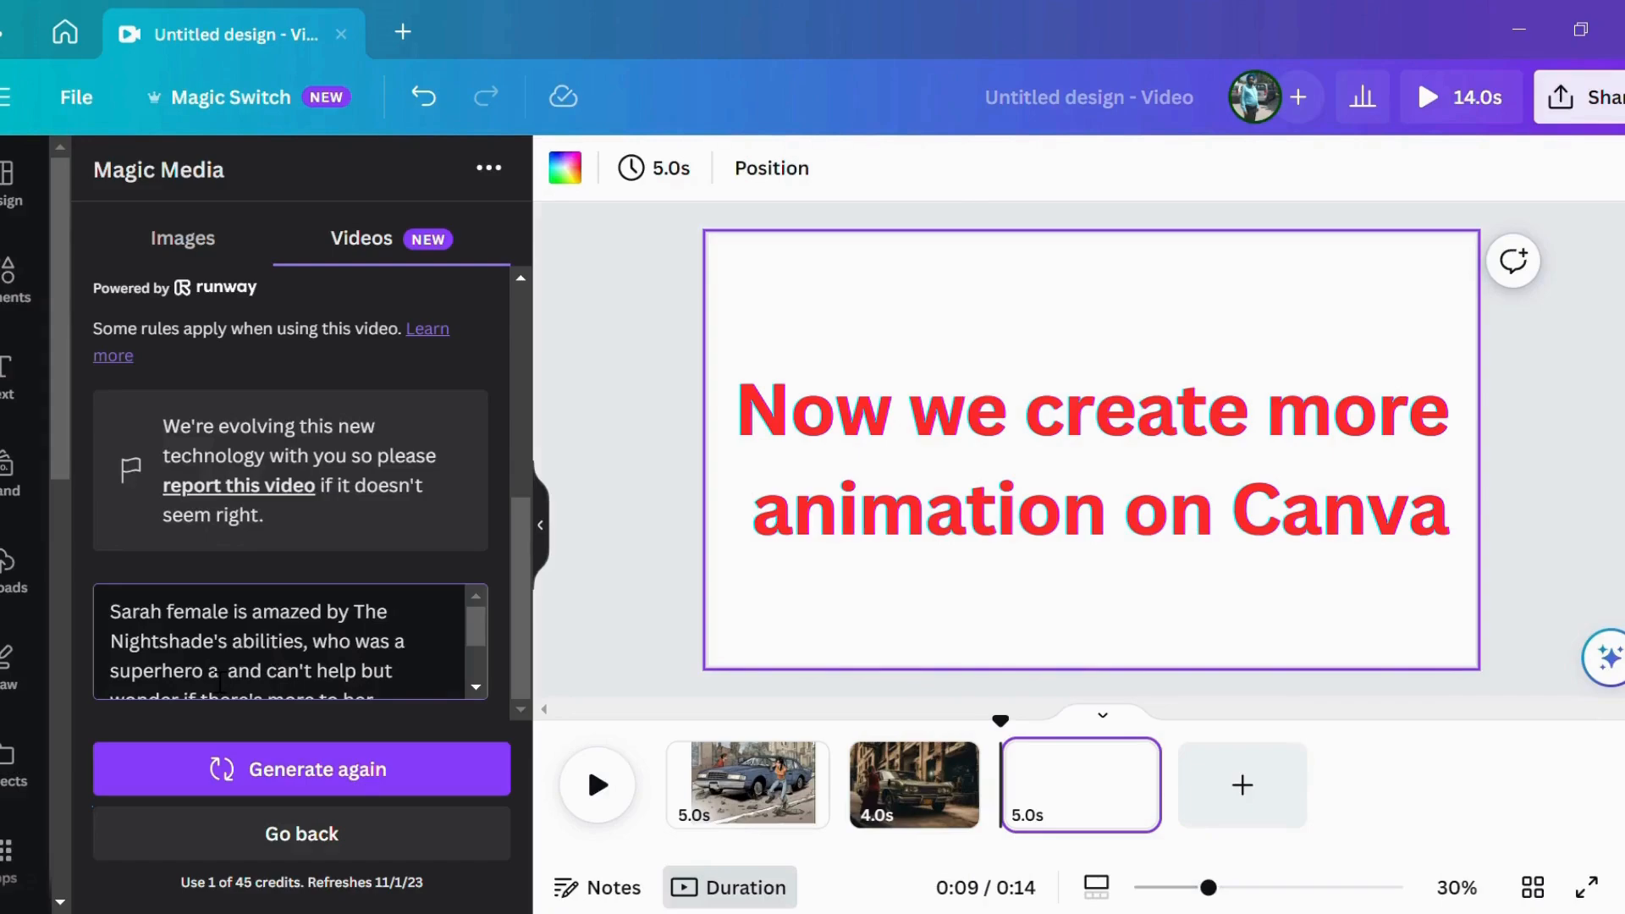
text( mal)
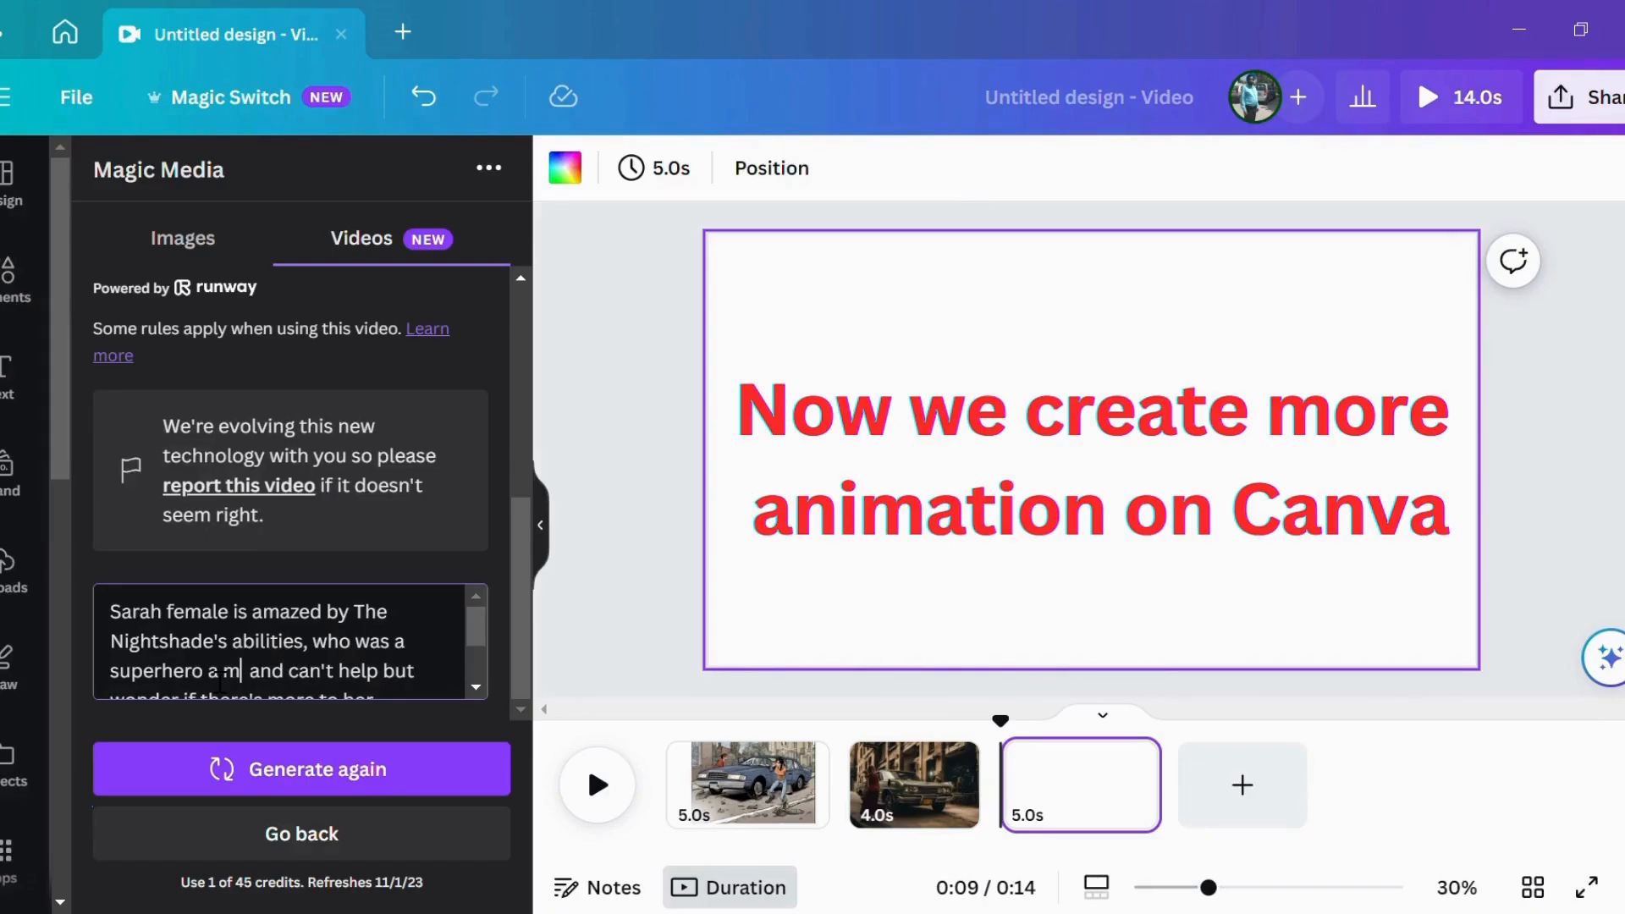
text(e)
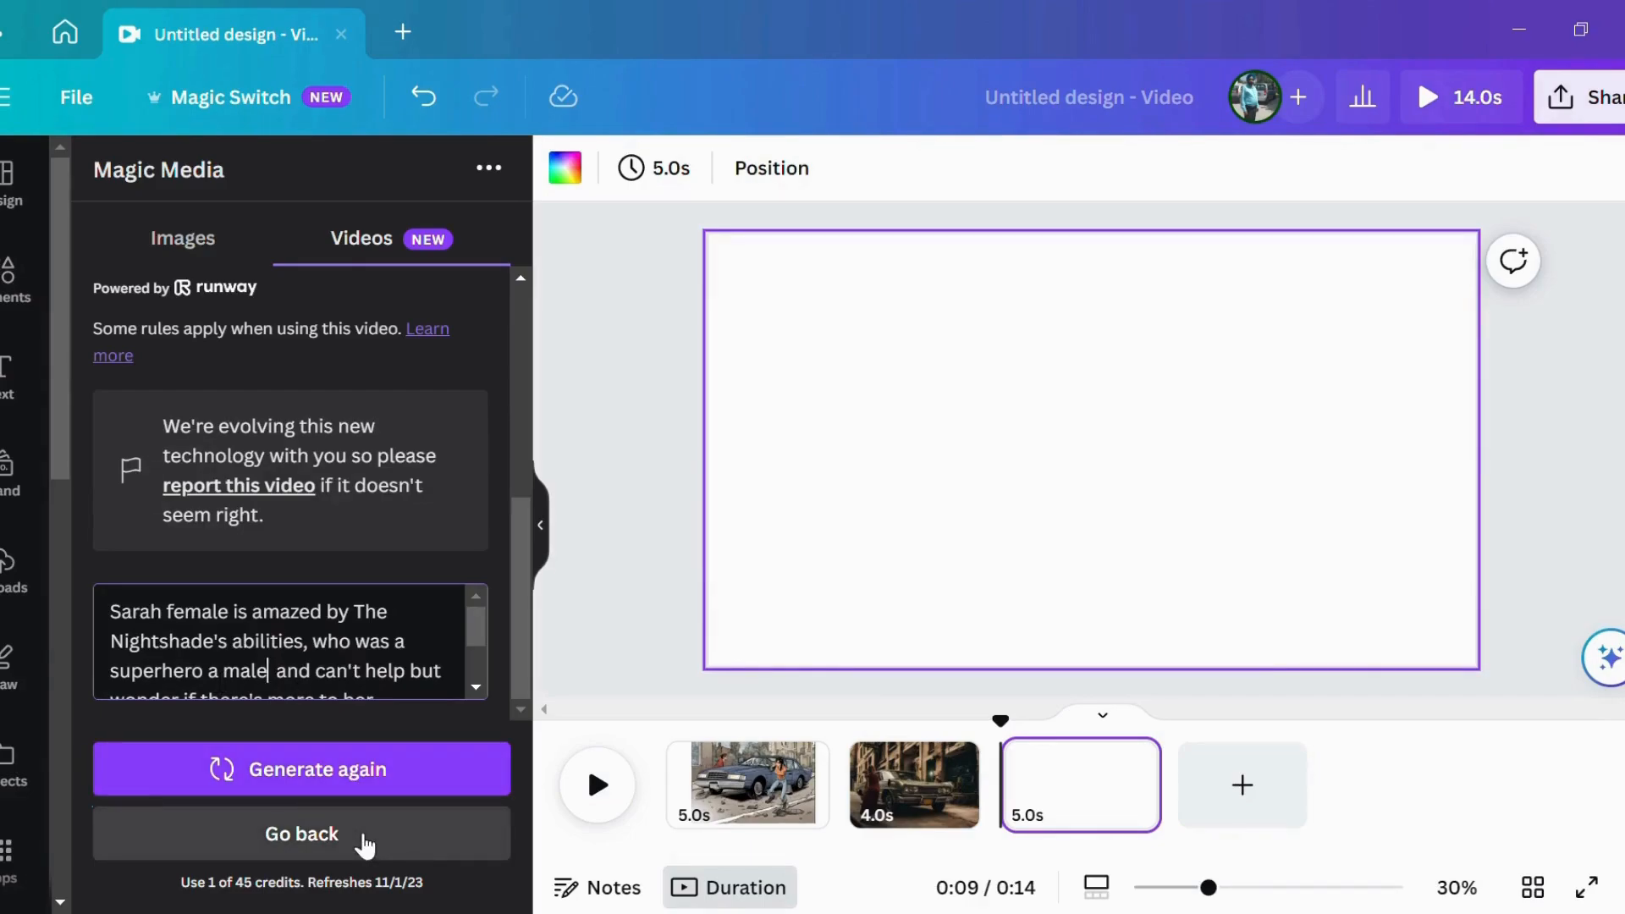
click(336, 787)
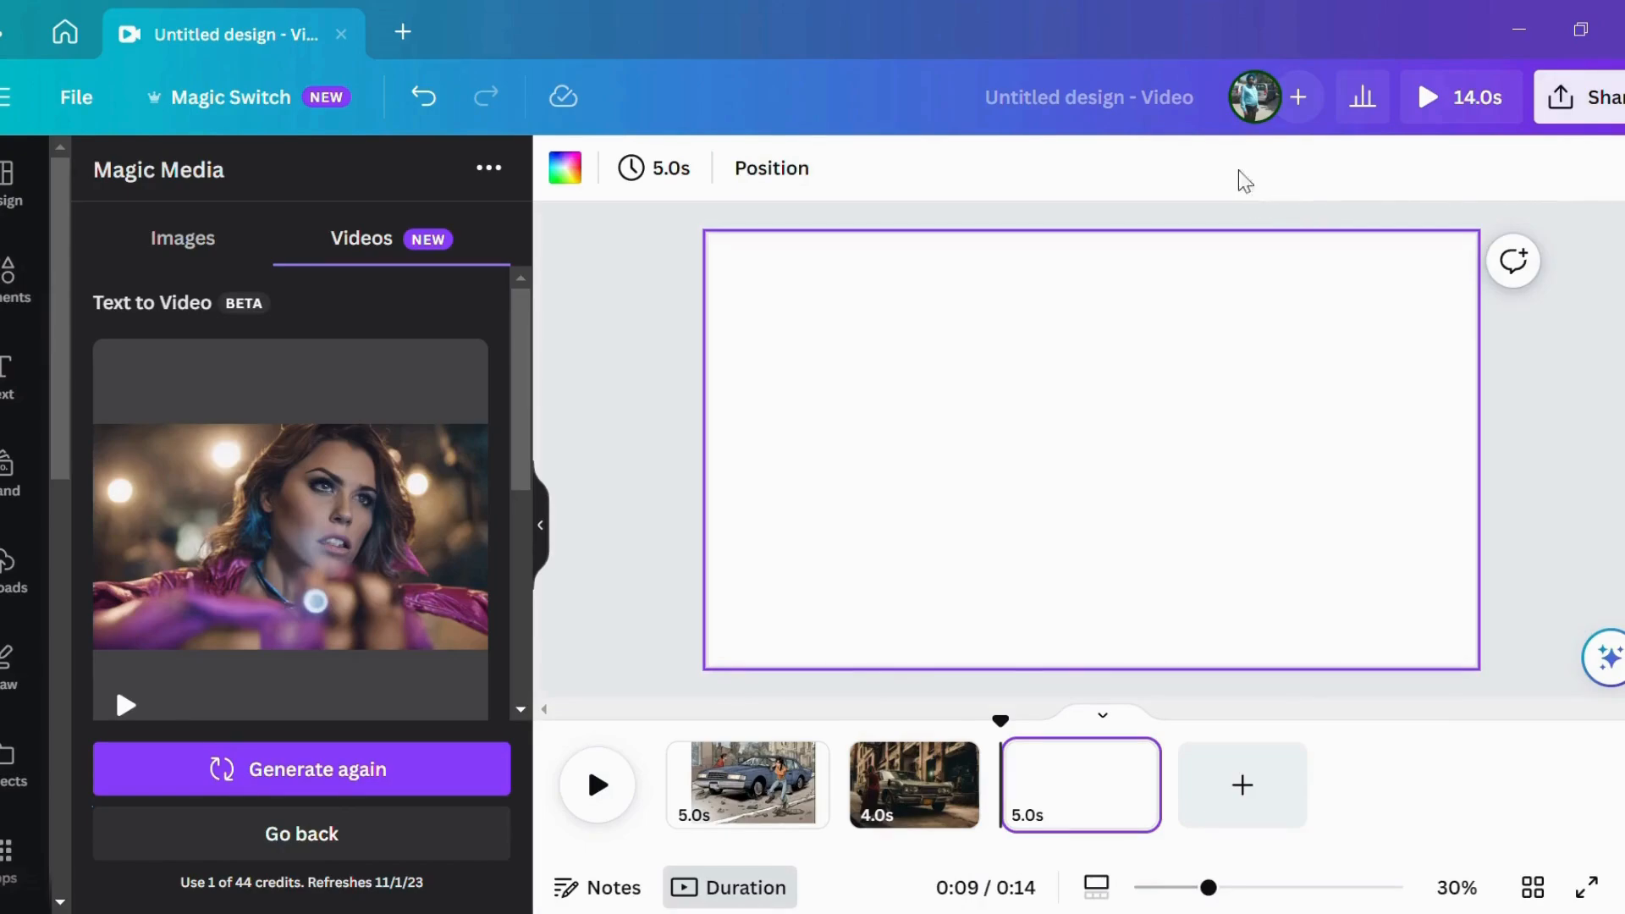
- Preview the generated clip of the woman in the purple outfit and add it to the timeline after the second clip
mouse_move(442, 535)
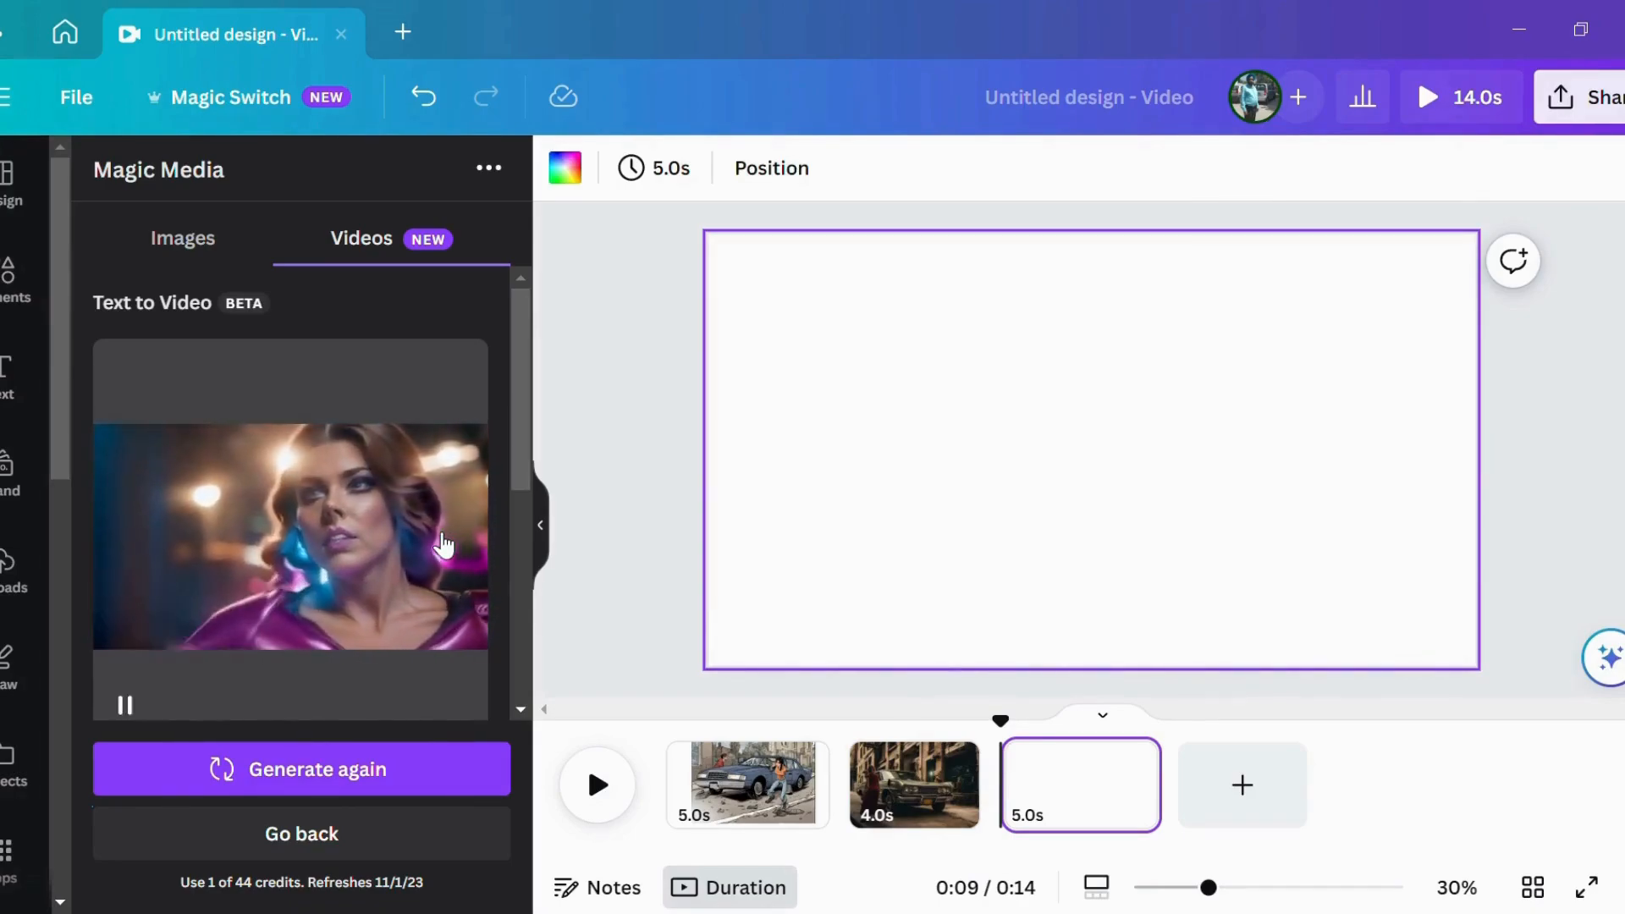
click(441, 544)
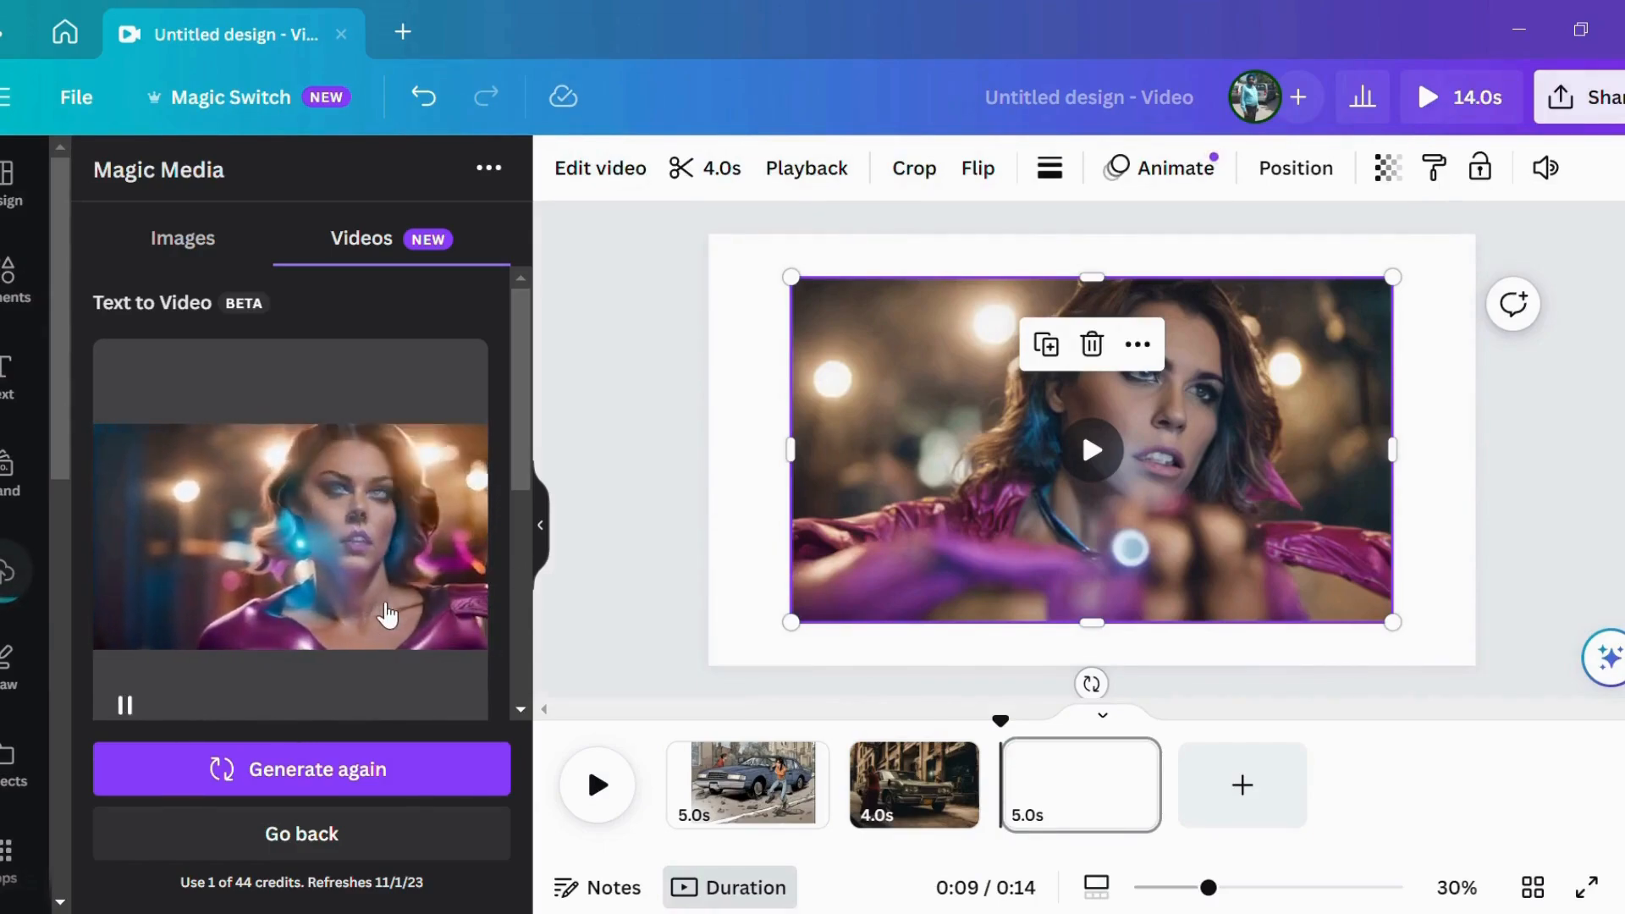
drag(464, 584, 1126, 806)
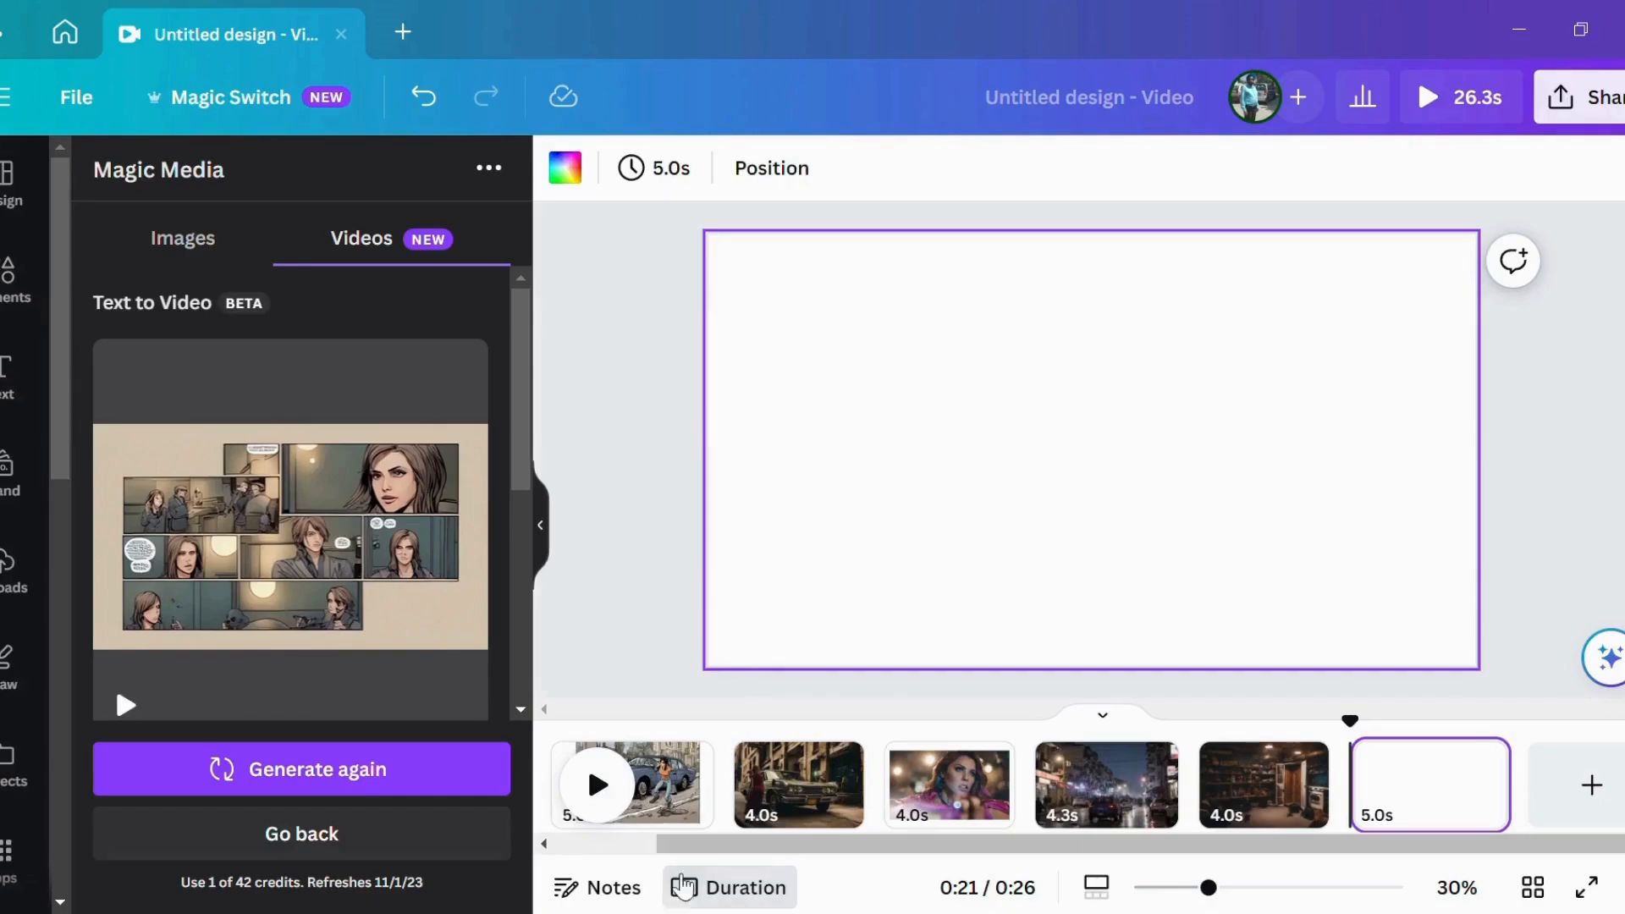
- Preview the generated comic-panel clip and add it to the timeline before the blank last page
click(369, 548)
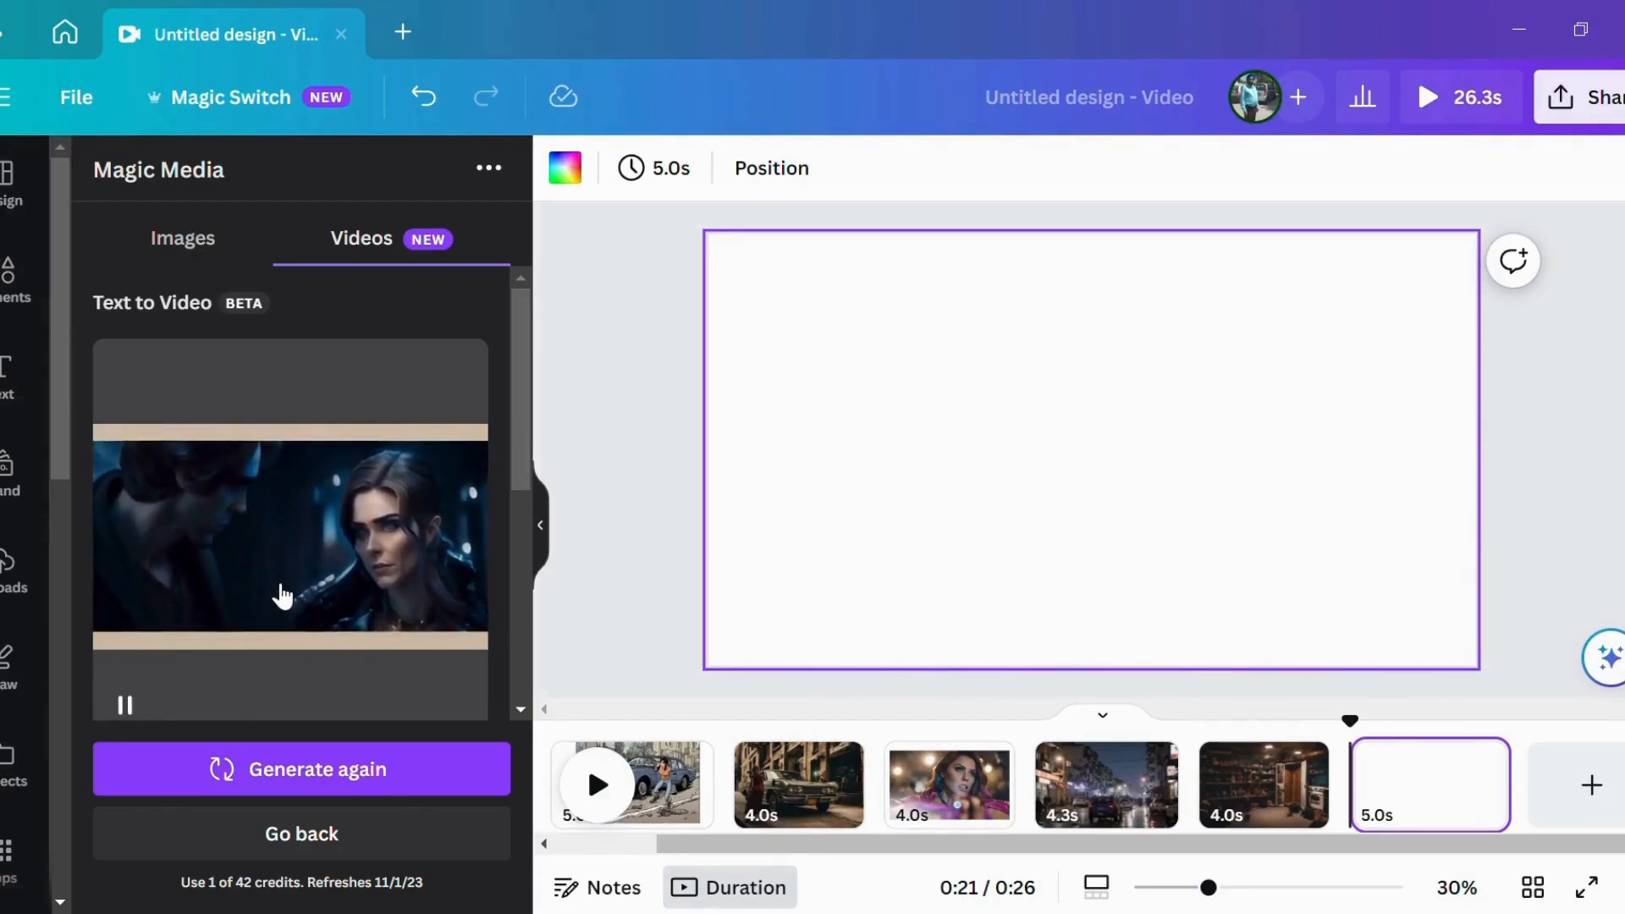
drag(312, 581, 1379, 812)
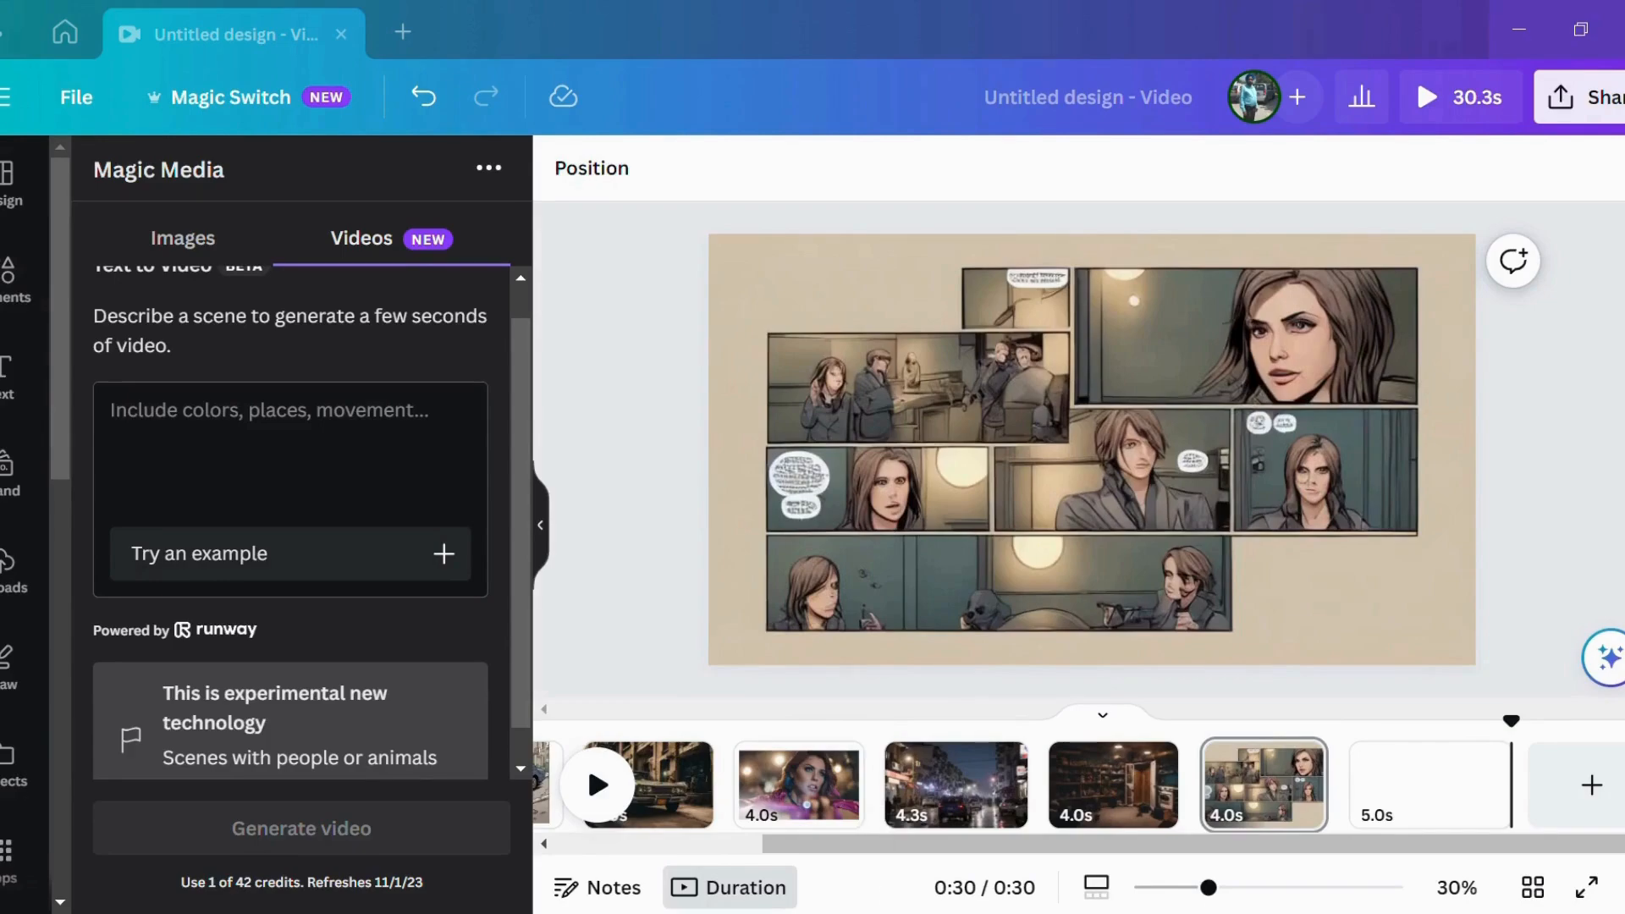
- Paste the story paragraph ending "protected by the hero they never knew they had." as the scene description and generate its video
click(908, 865)
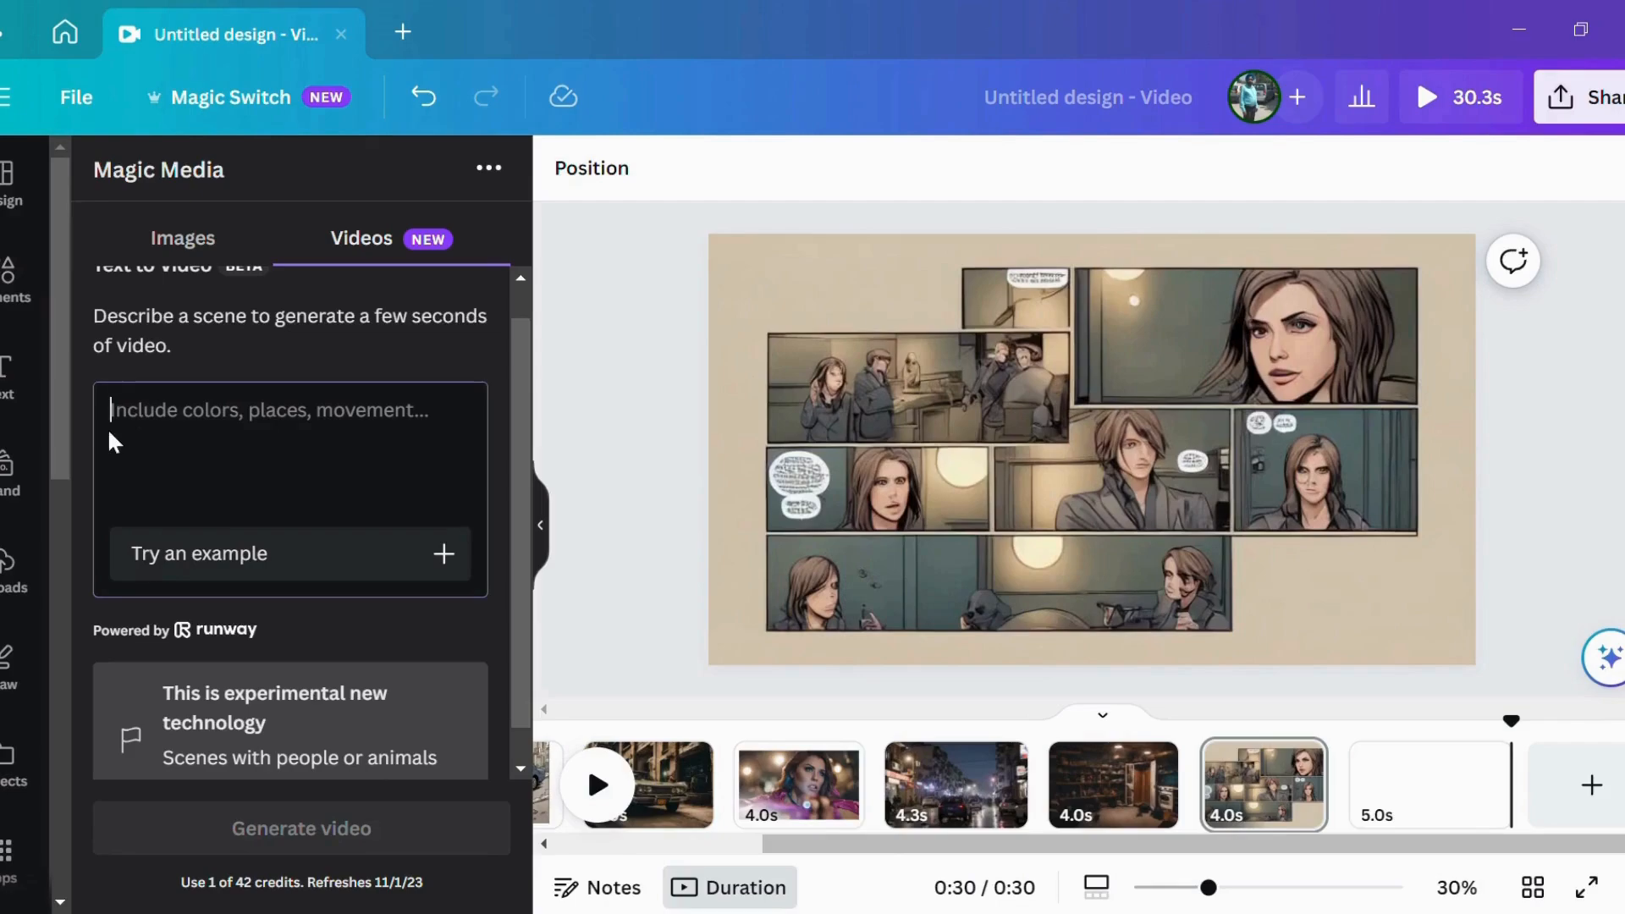
key(ctrl+v)
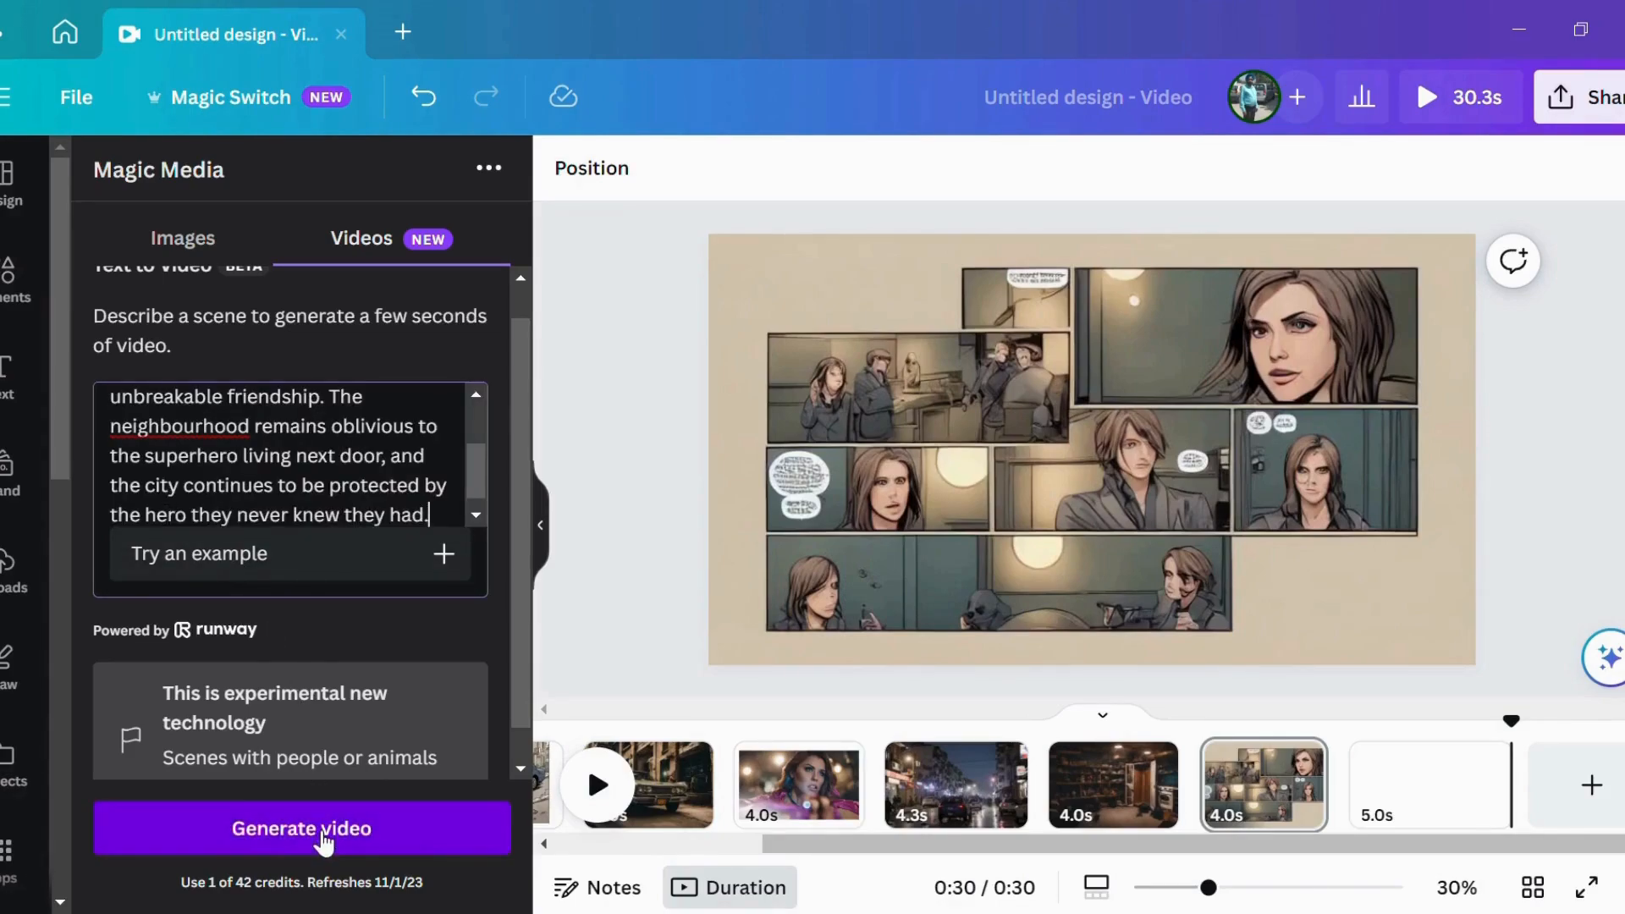
click(322, 840)
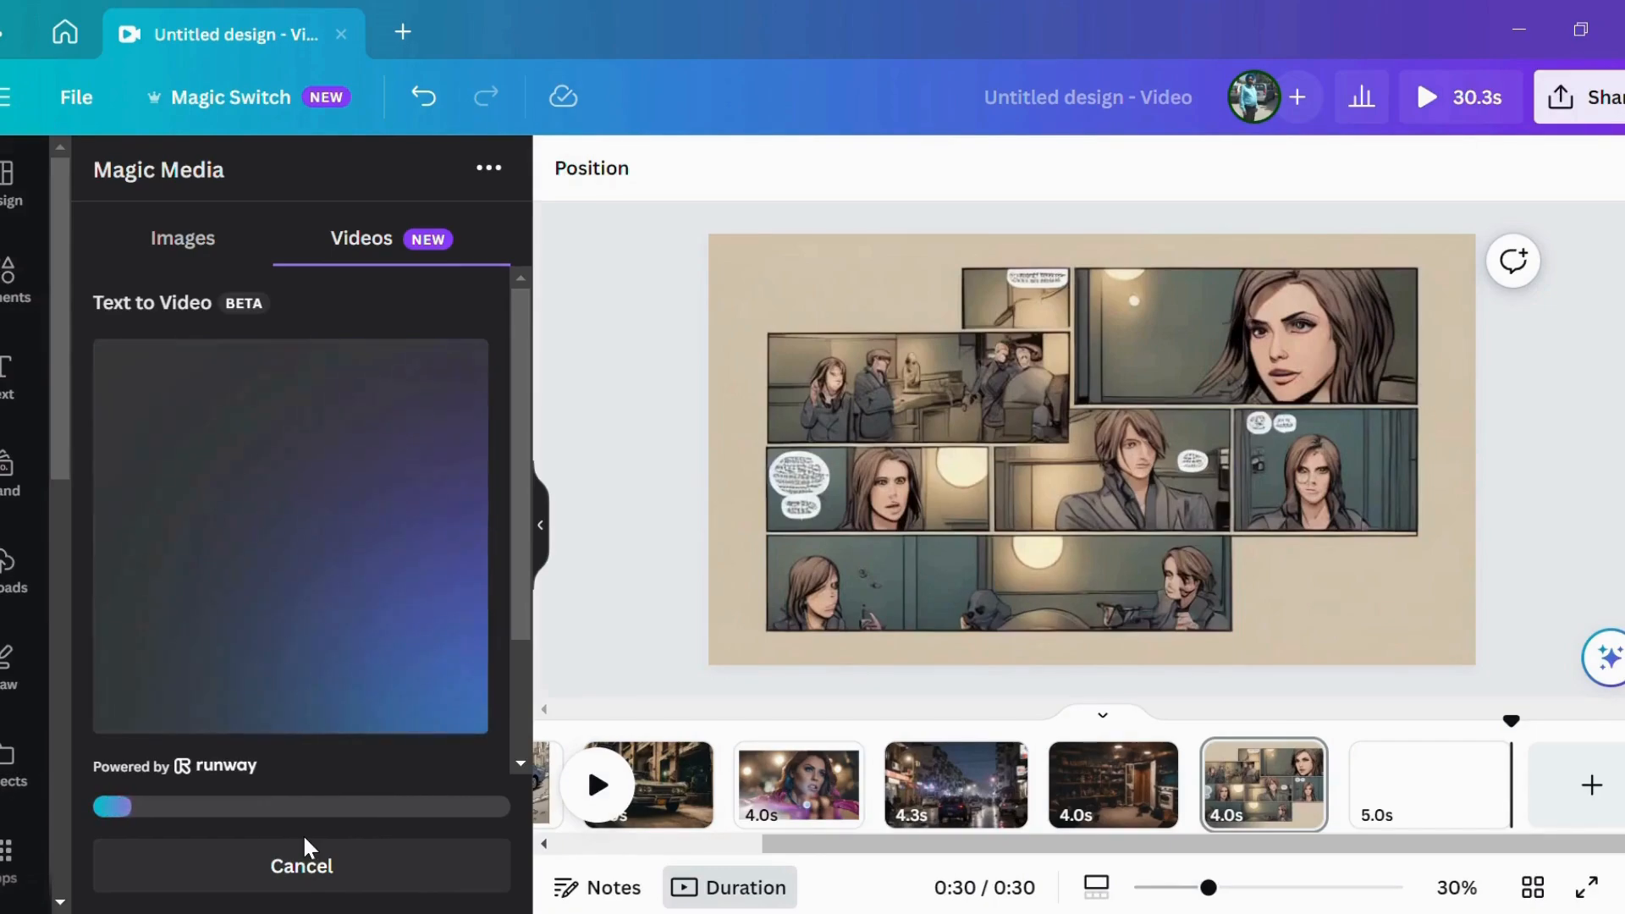
- Place the generated clip of the suburban street with the blue car on the blank last page
click(1409, 804)
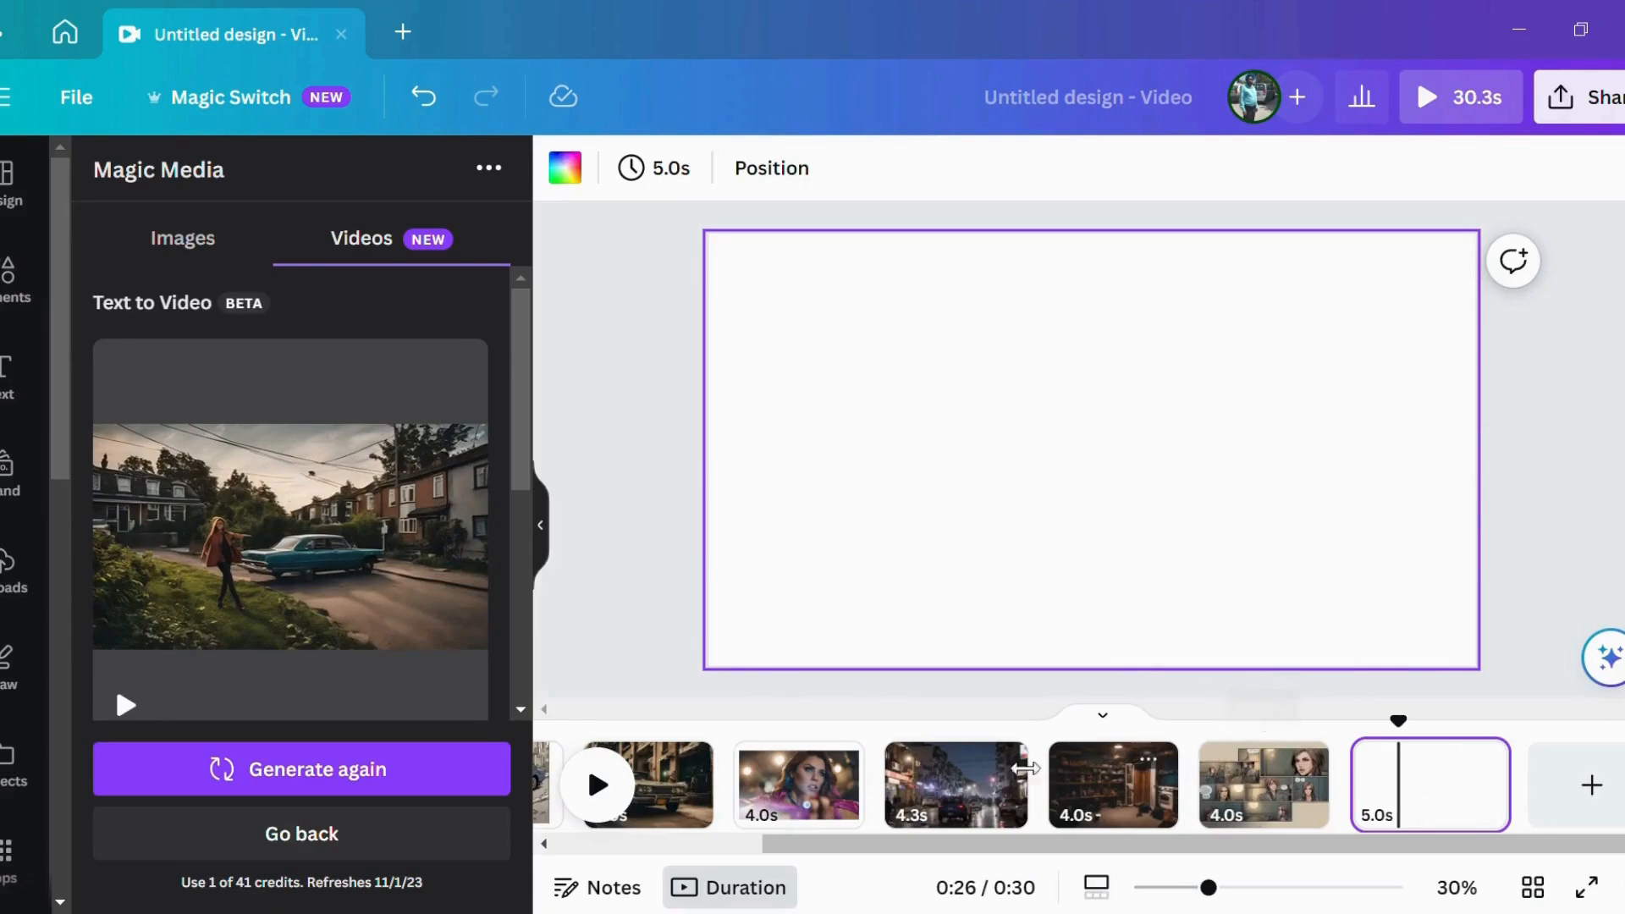
mouse_move(381, 596)
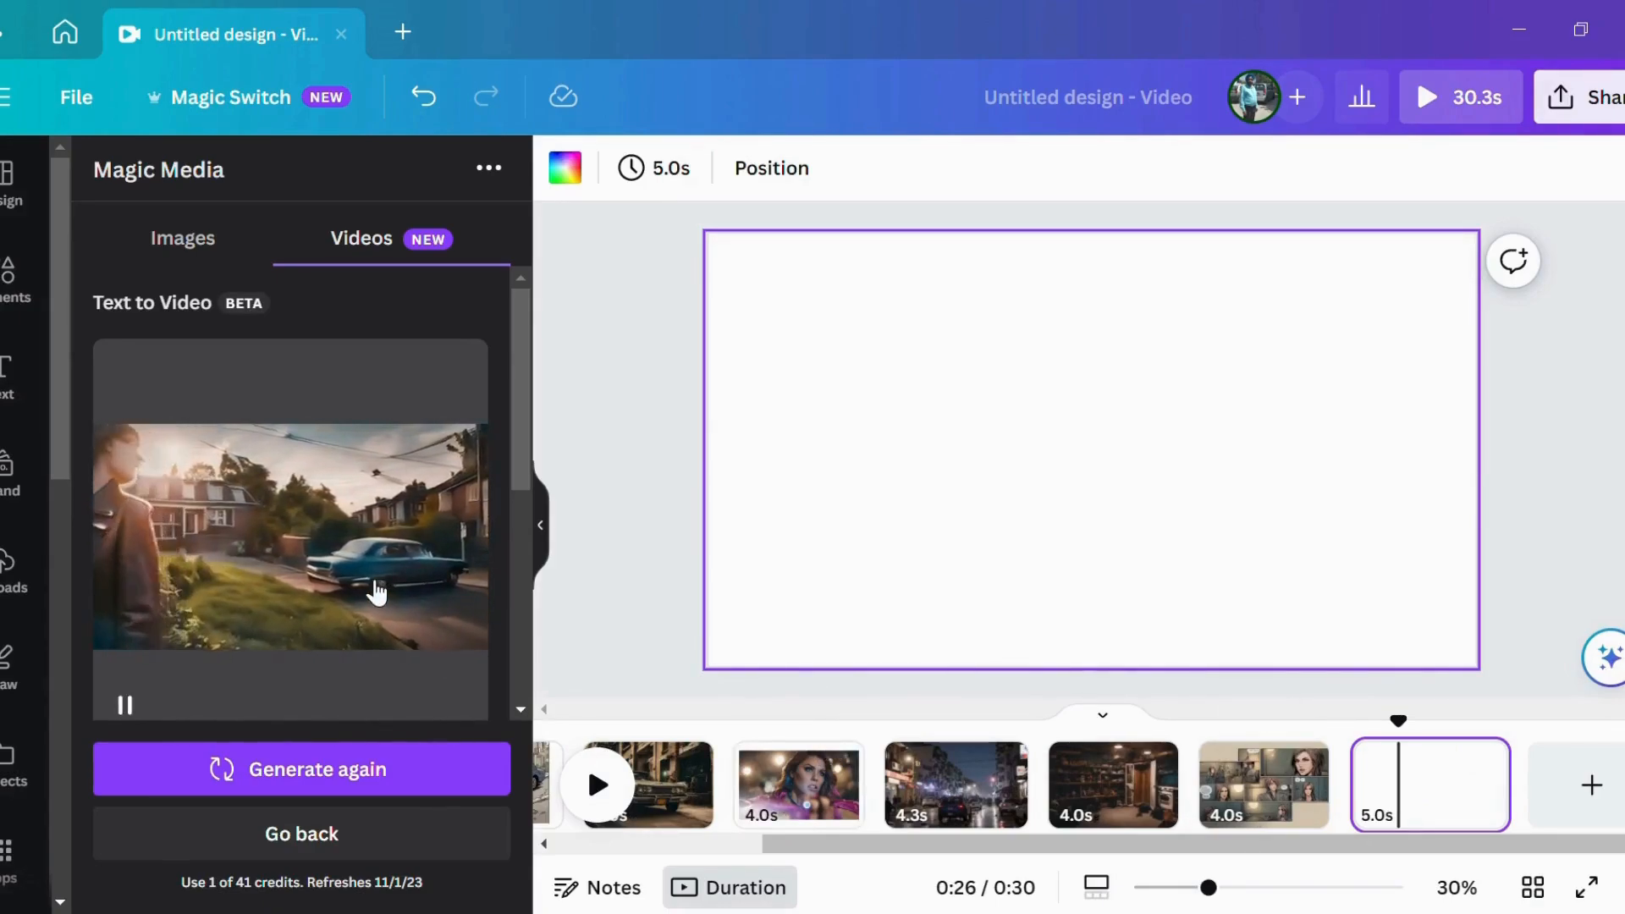
drag(377, 593, 1083, 533)
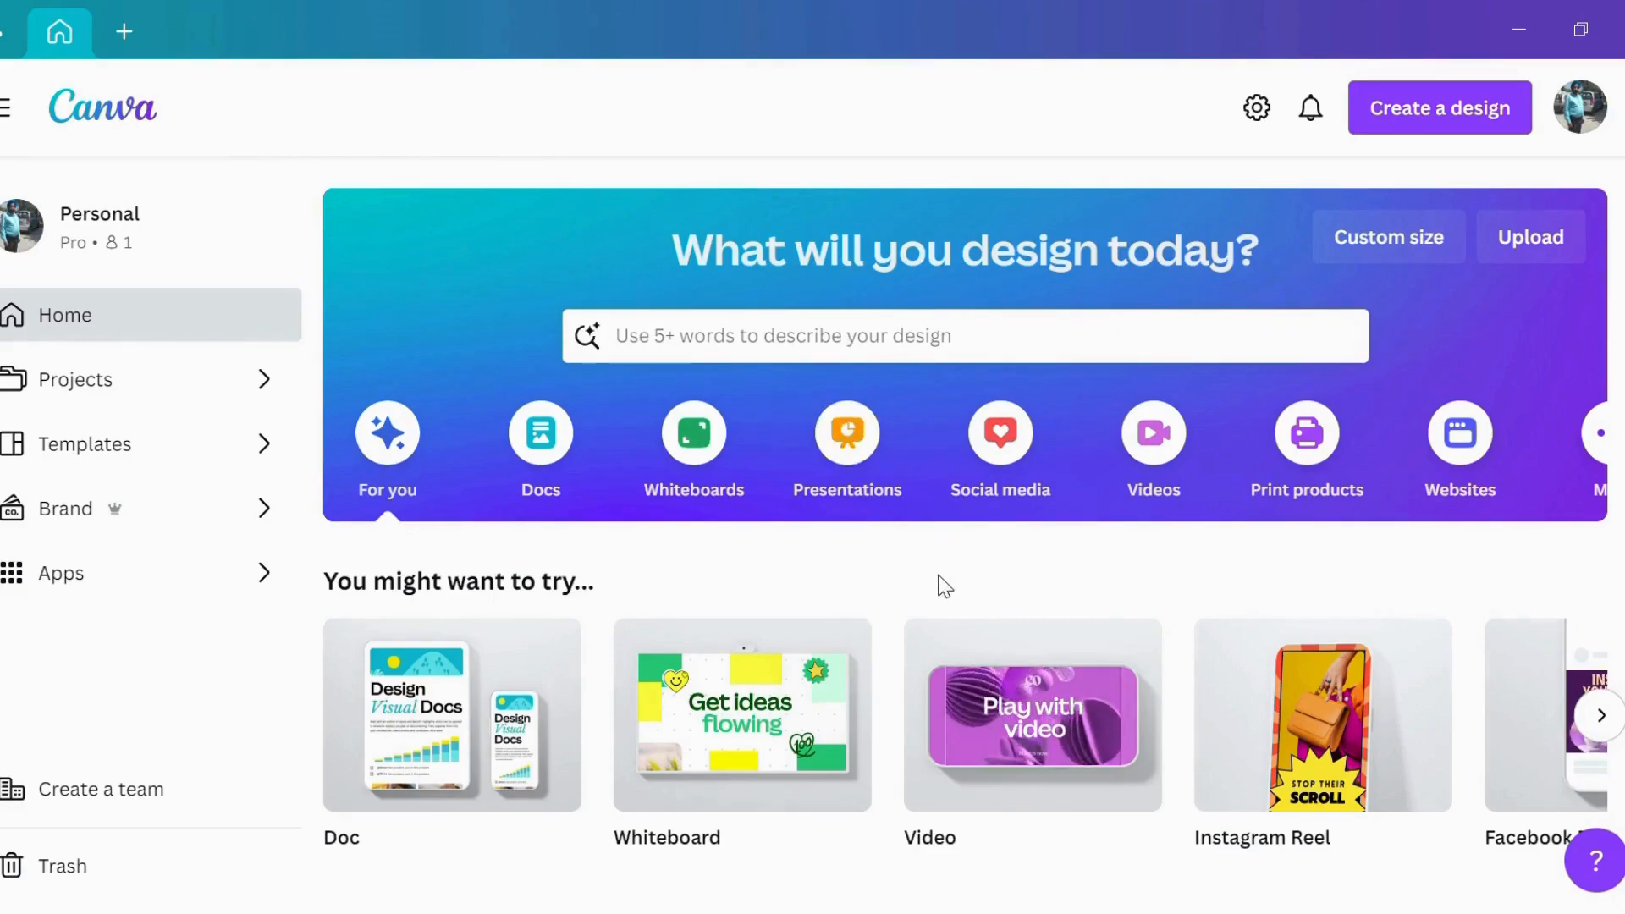
- Create a blank 1920 × 1080 px video from Canva's home page and open Magic Design's instant video generation
mouse_move(1030, 699)
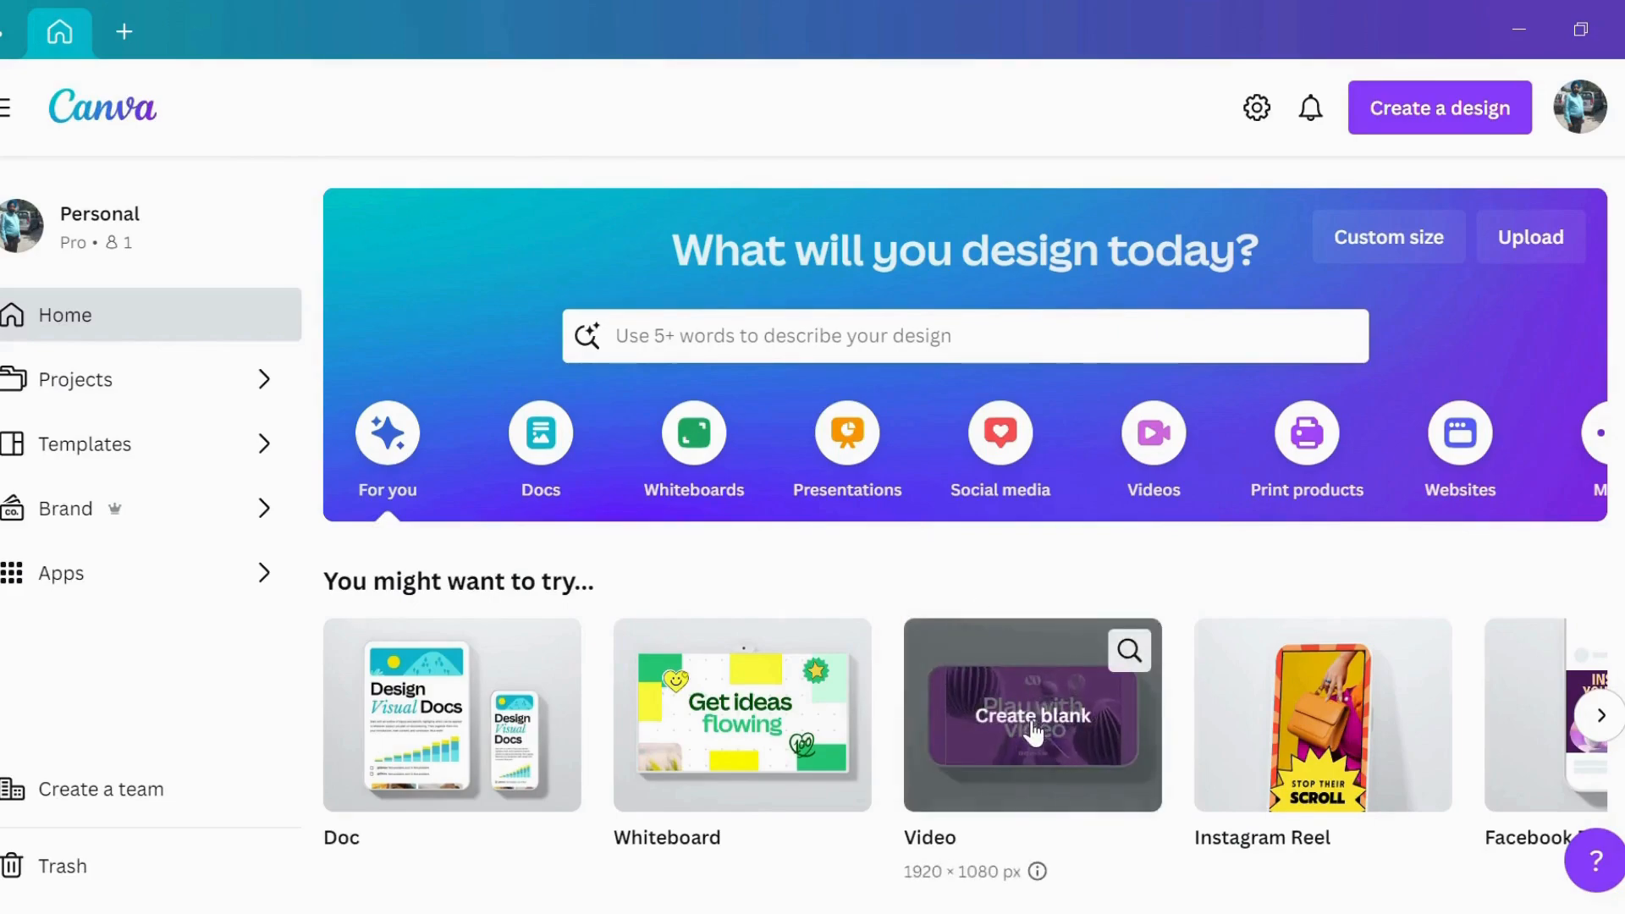
click(1032, 719)
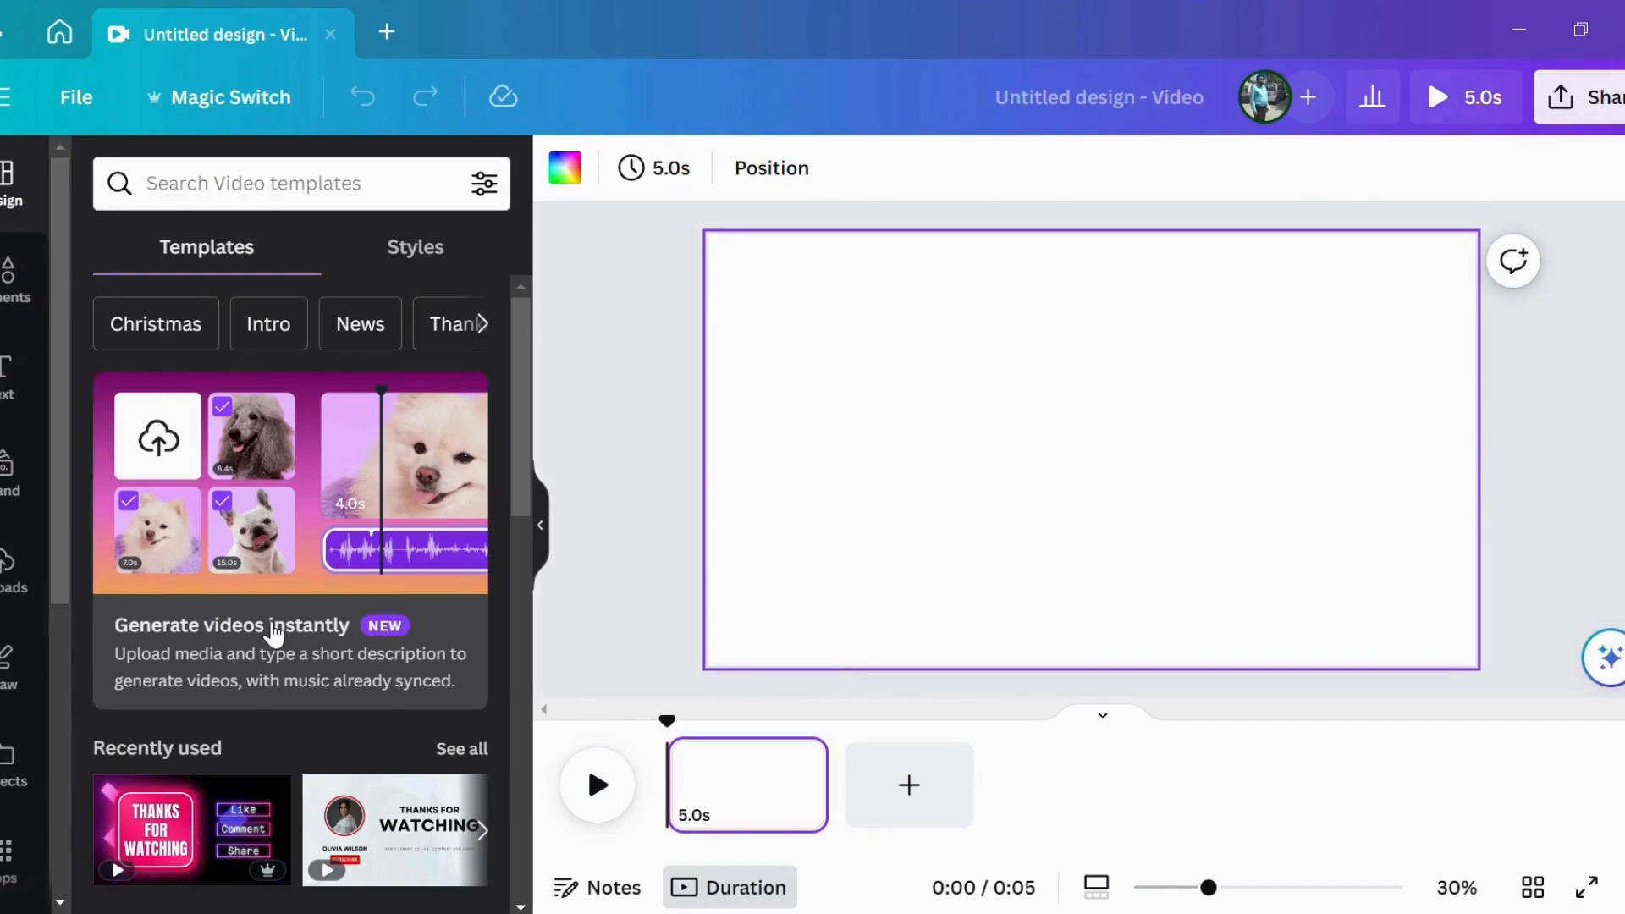
click(265, 632)
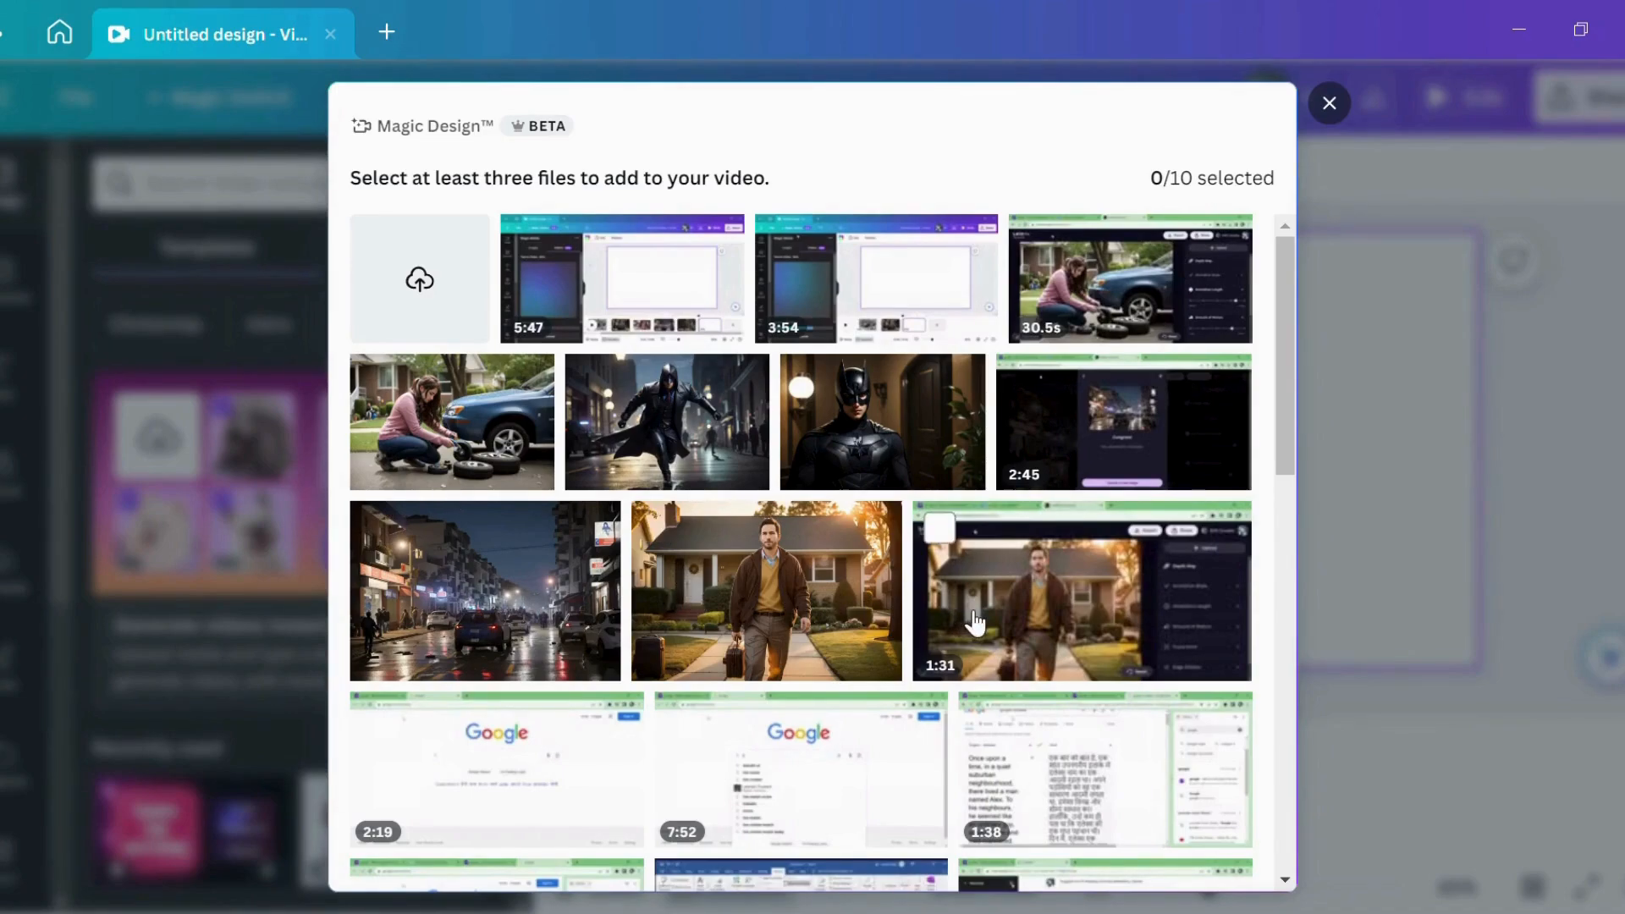
- Select the hooded runner, tire-changing woman, Batman, suburban man and night street images, plus the 30.5-second screen recording, for the video
click(599, 389)
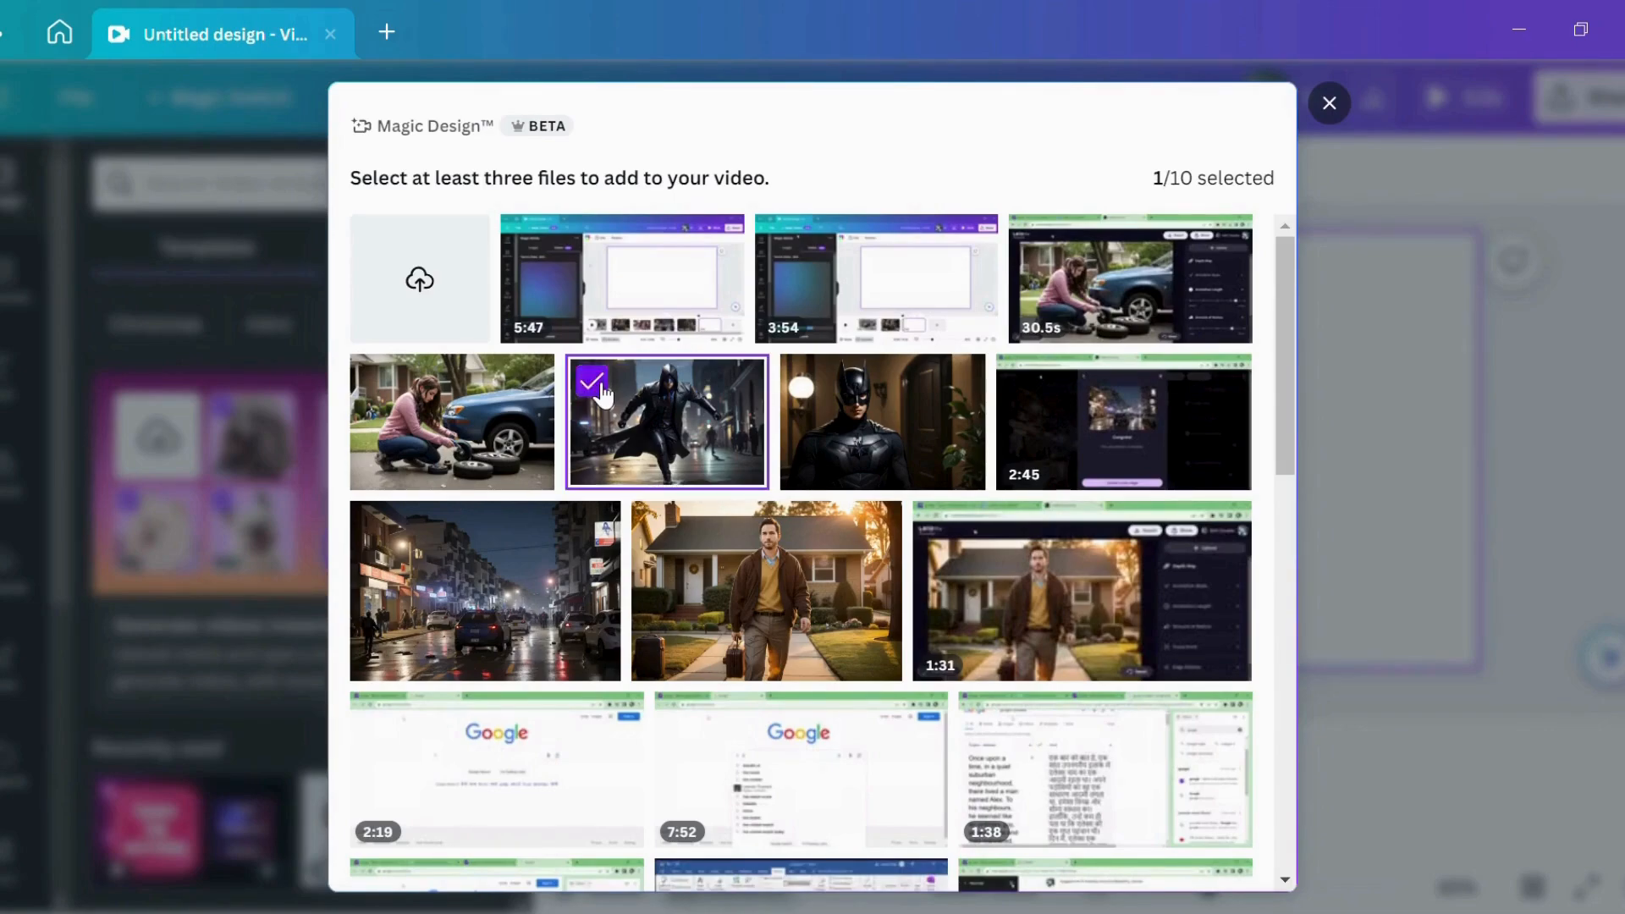
click(377, 383)
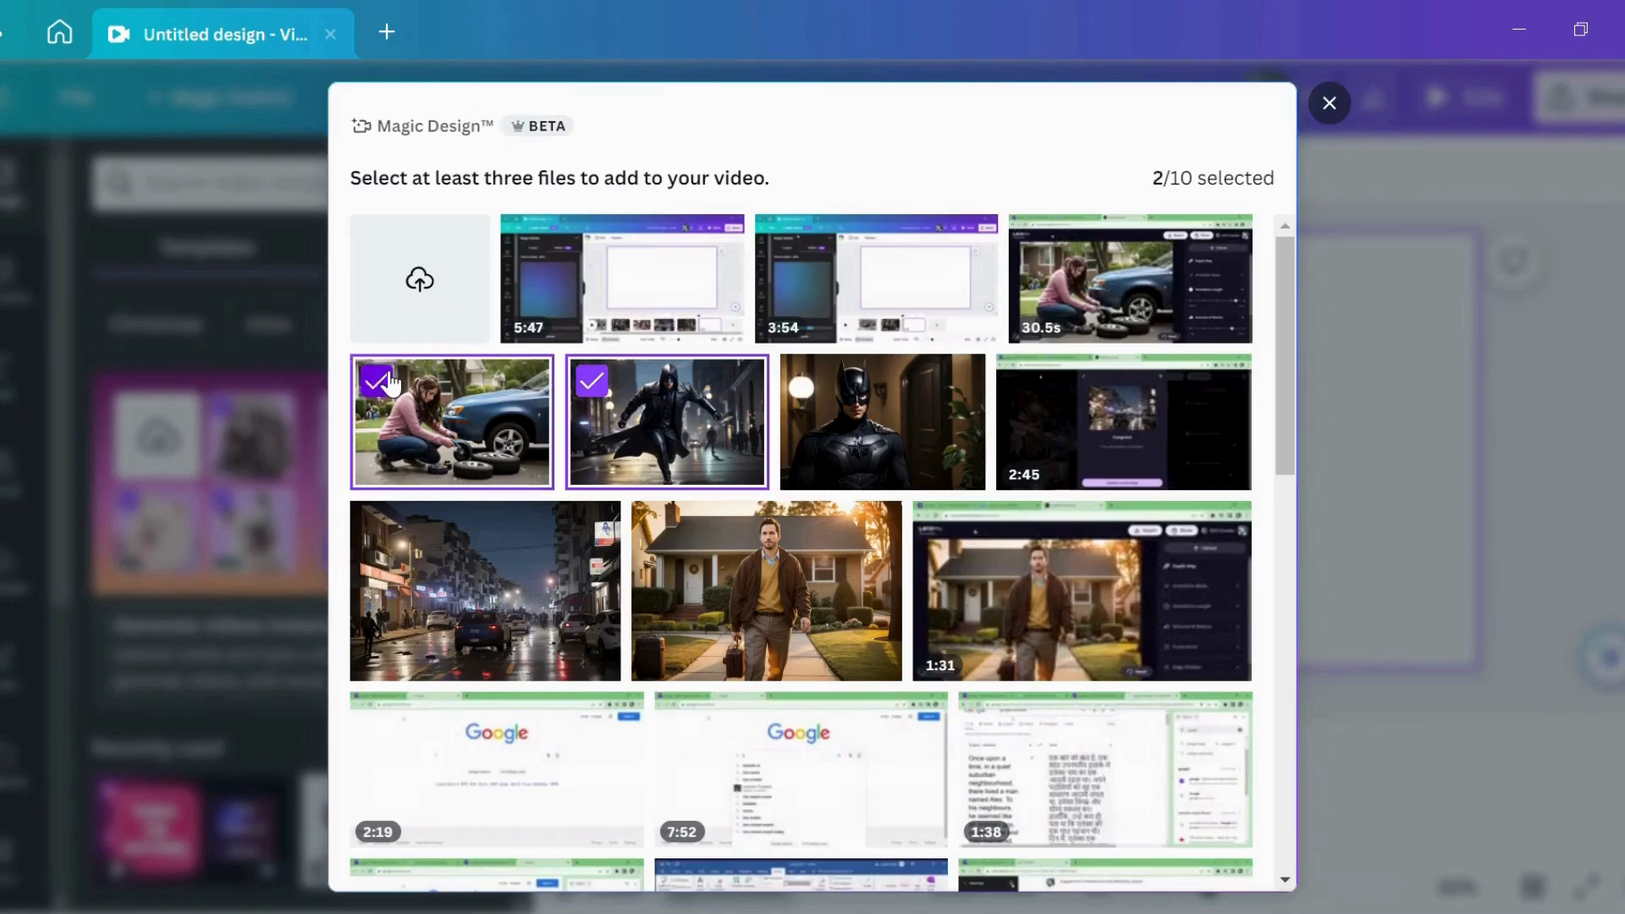
click(808, 385)
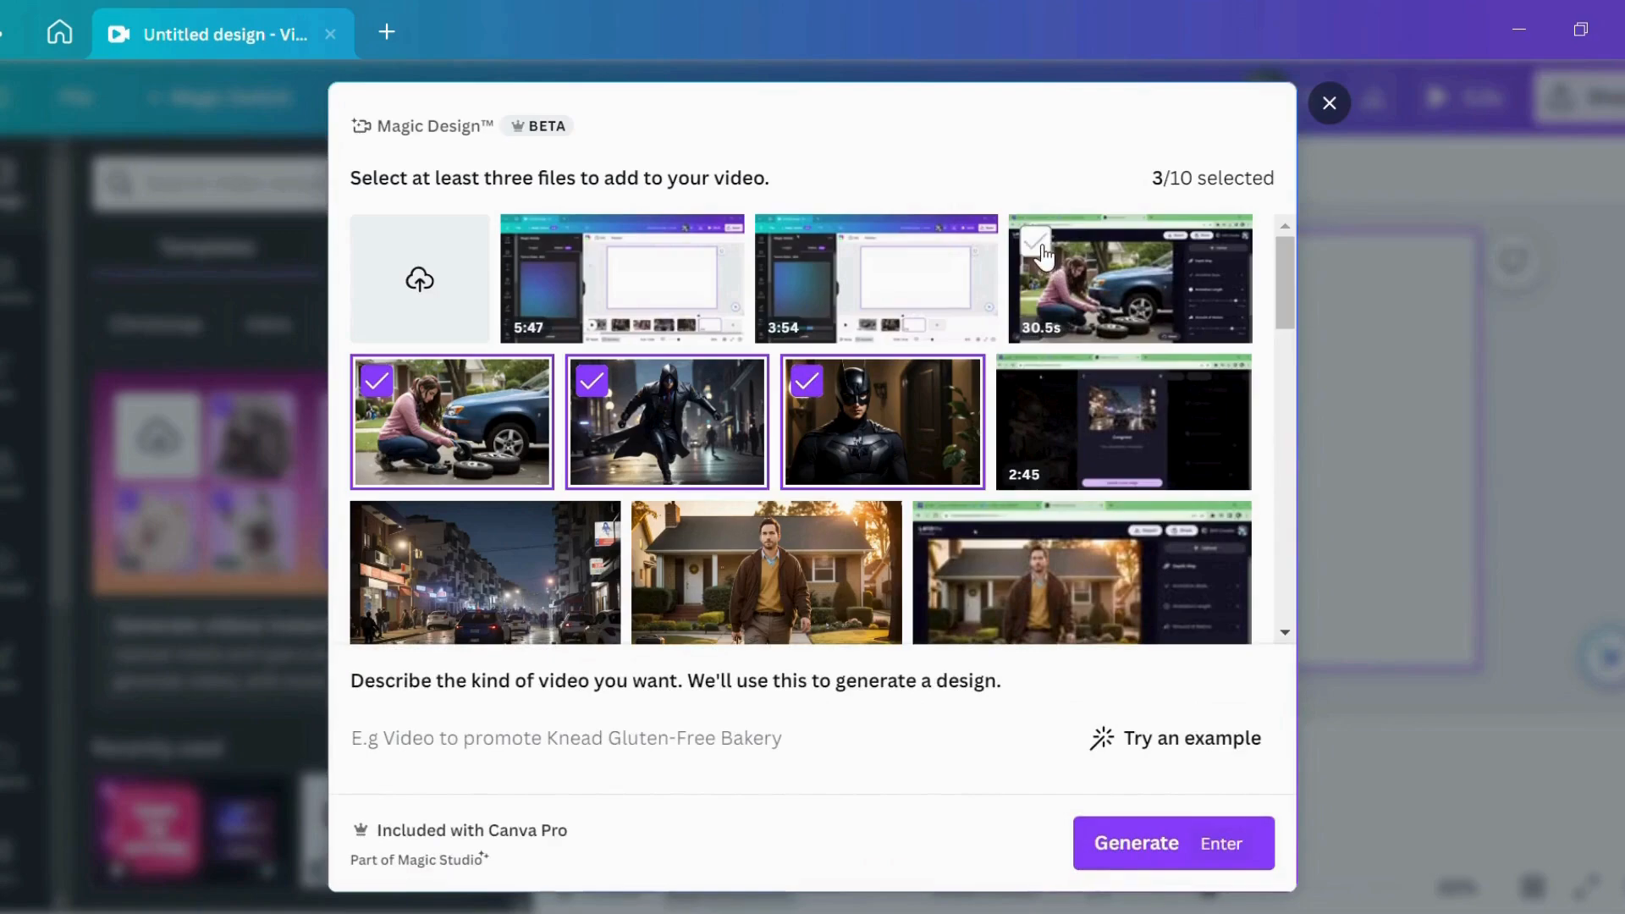
click(1041, 250)
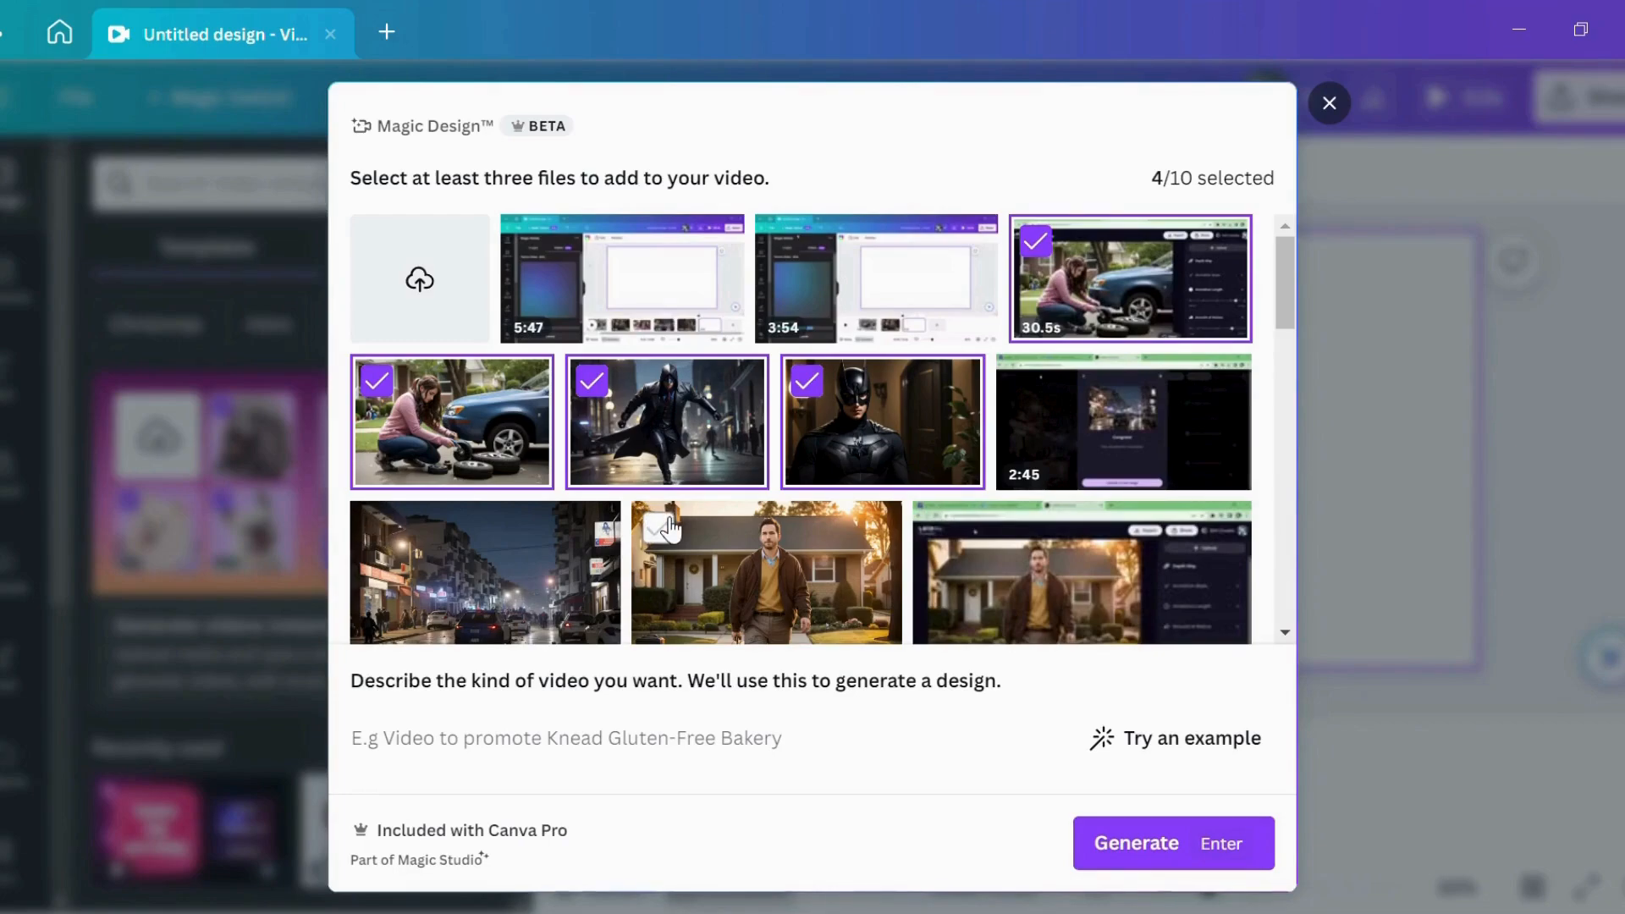
click(667, 525)
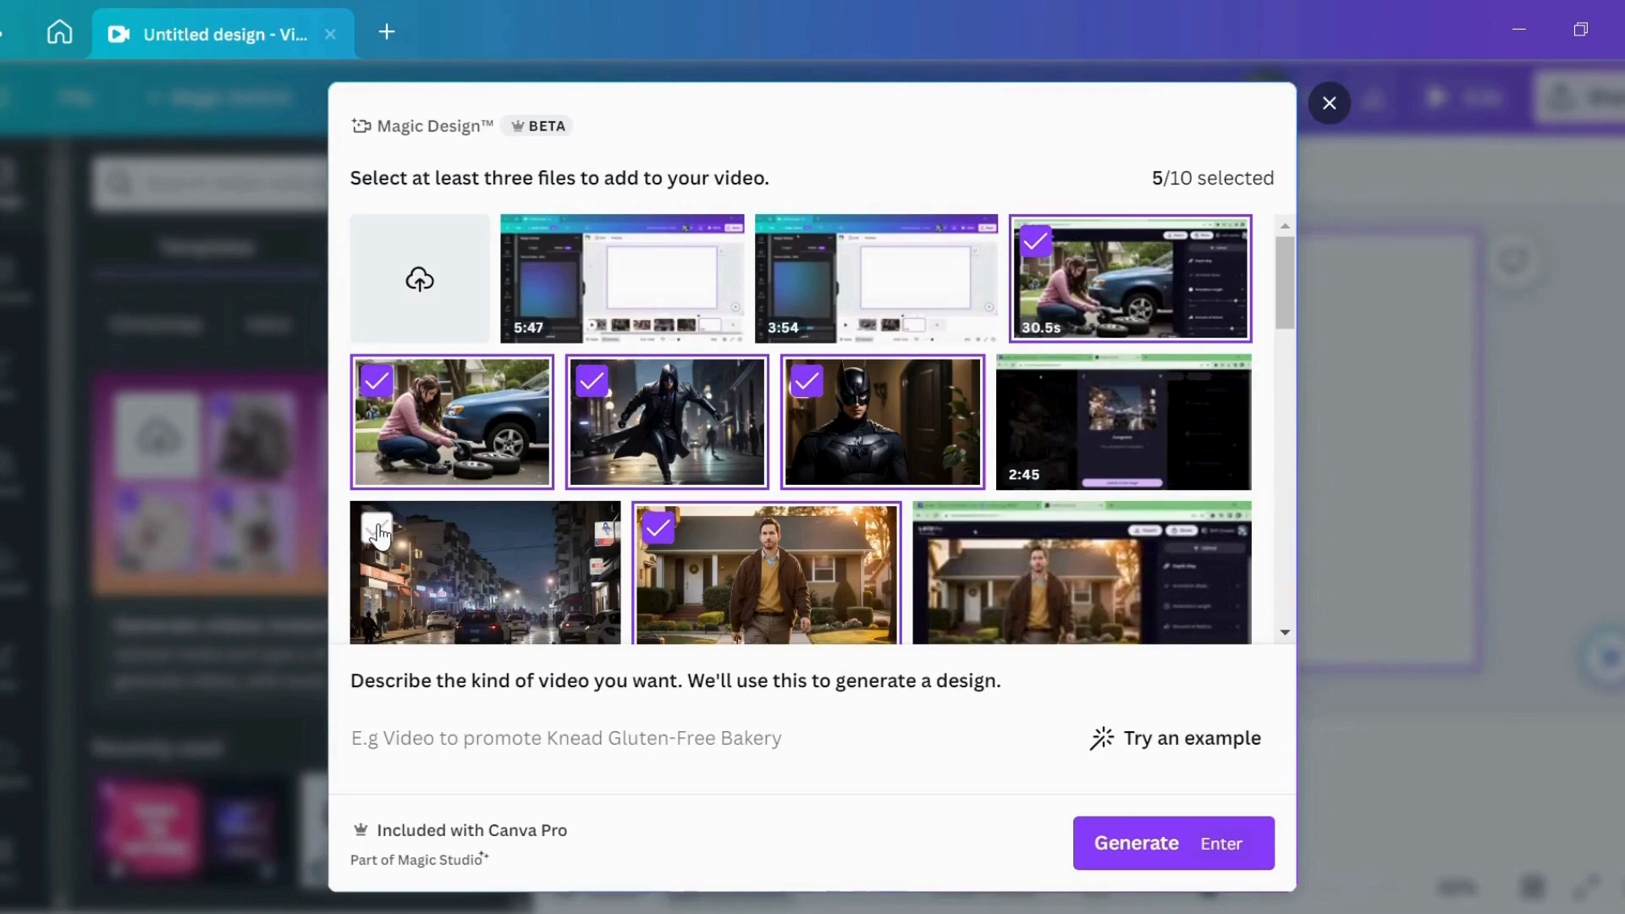
click(377, 528)
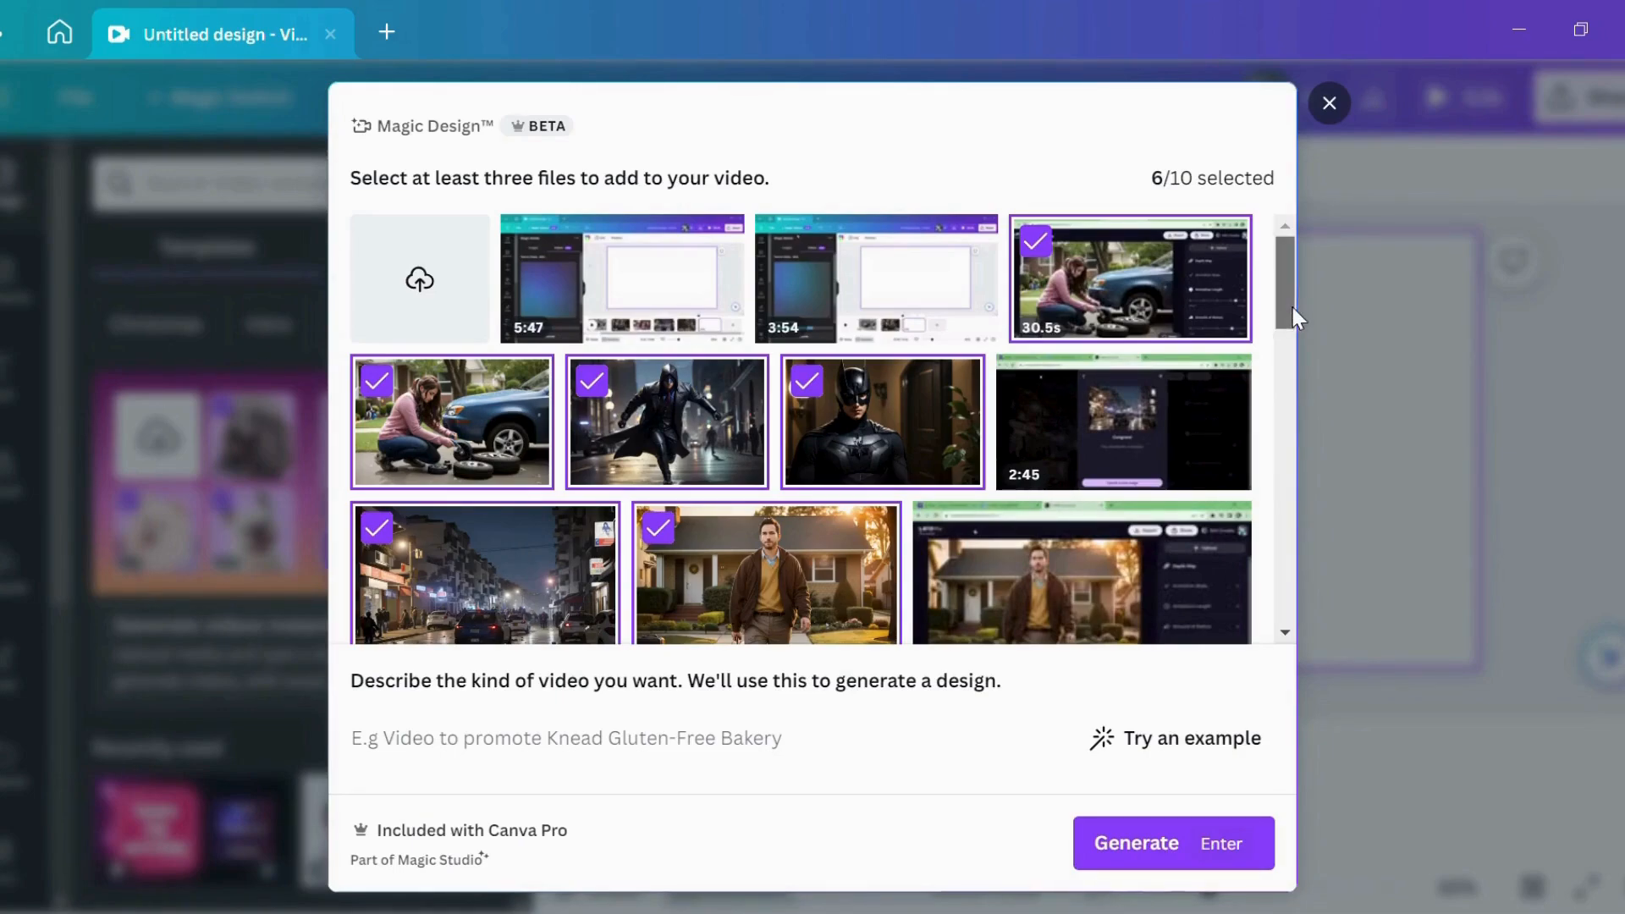
- Add the 4.3-second animated clips of the hooded runner, Batman and the night street to the file selection
drag(1292, 307, 1292, 469)
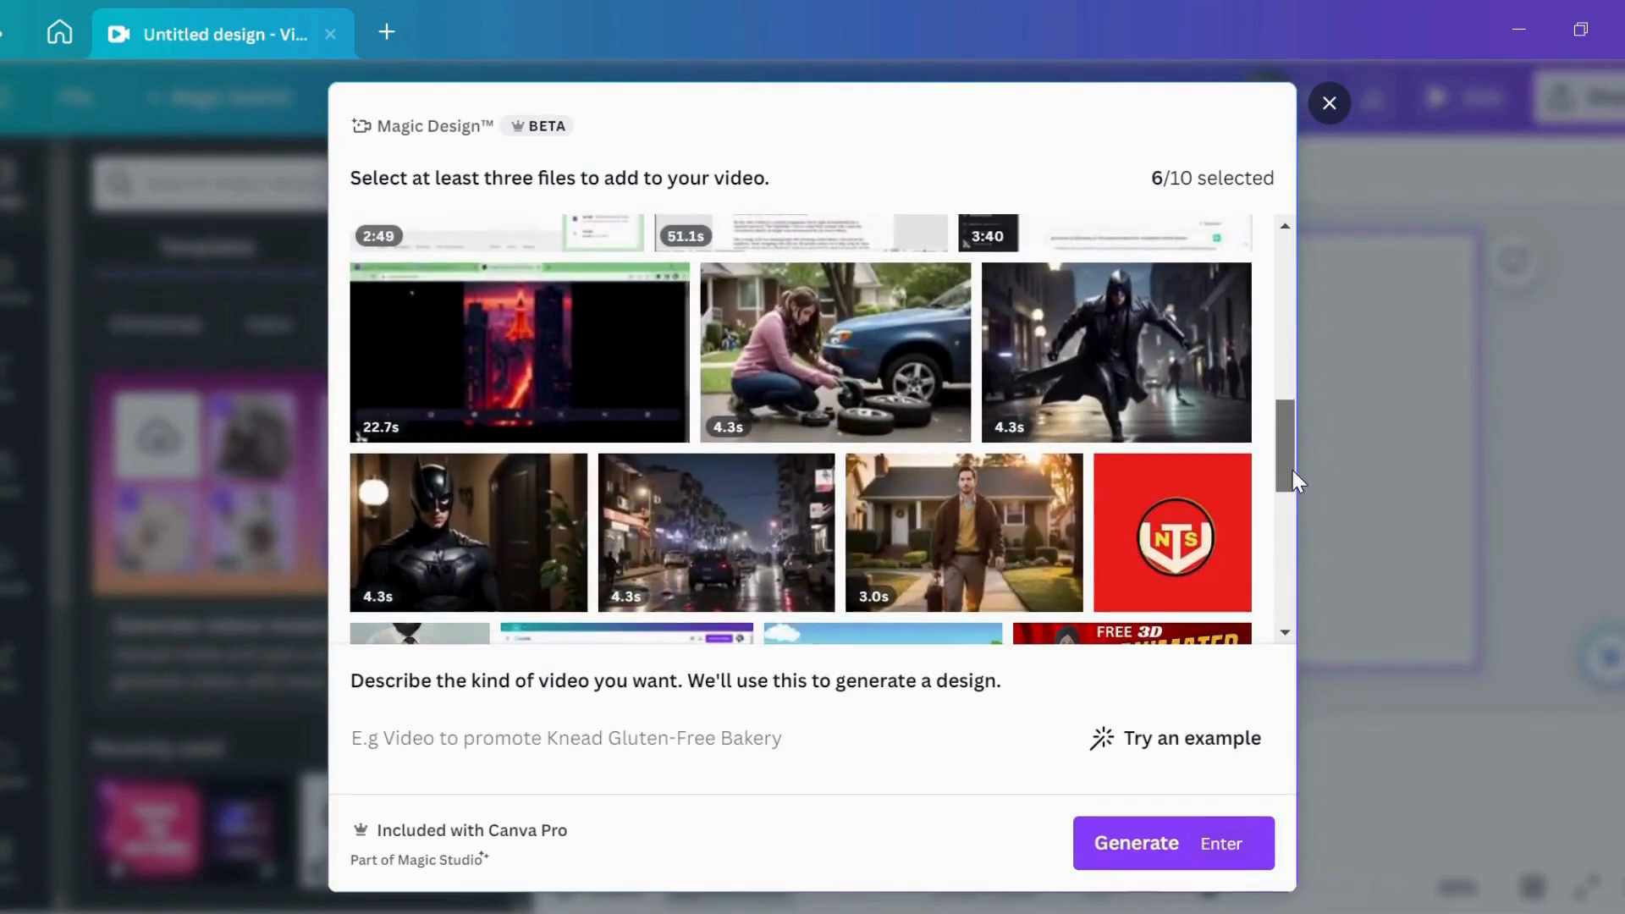
click(1011, 292)
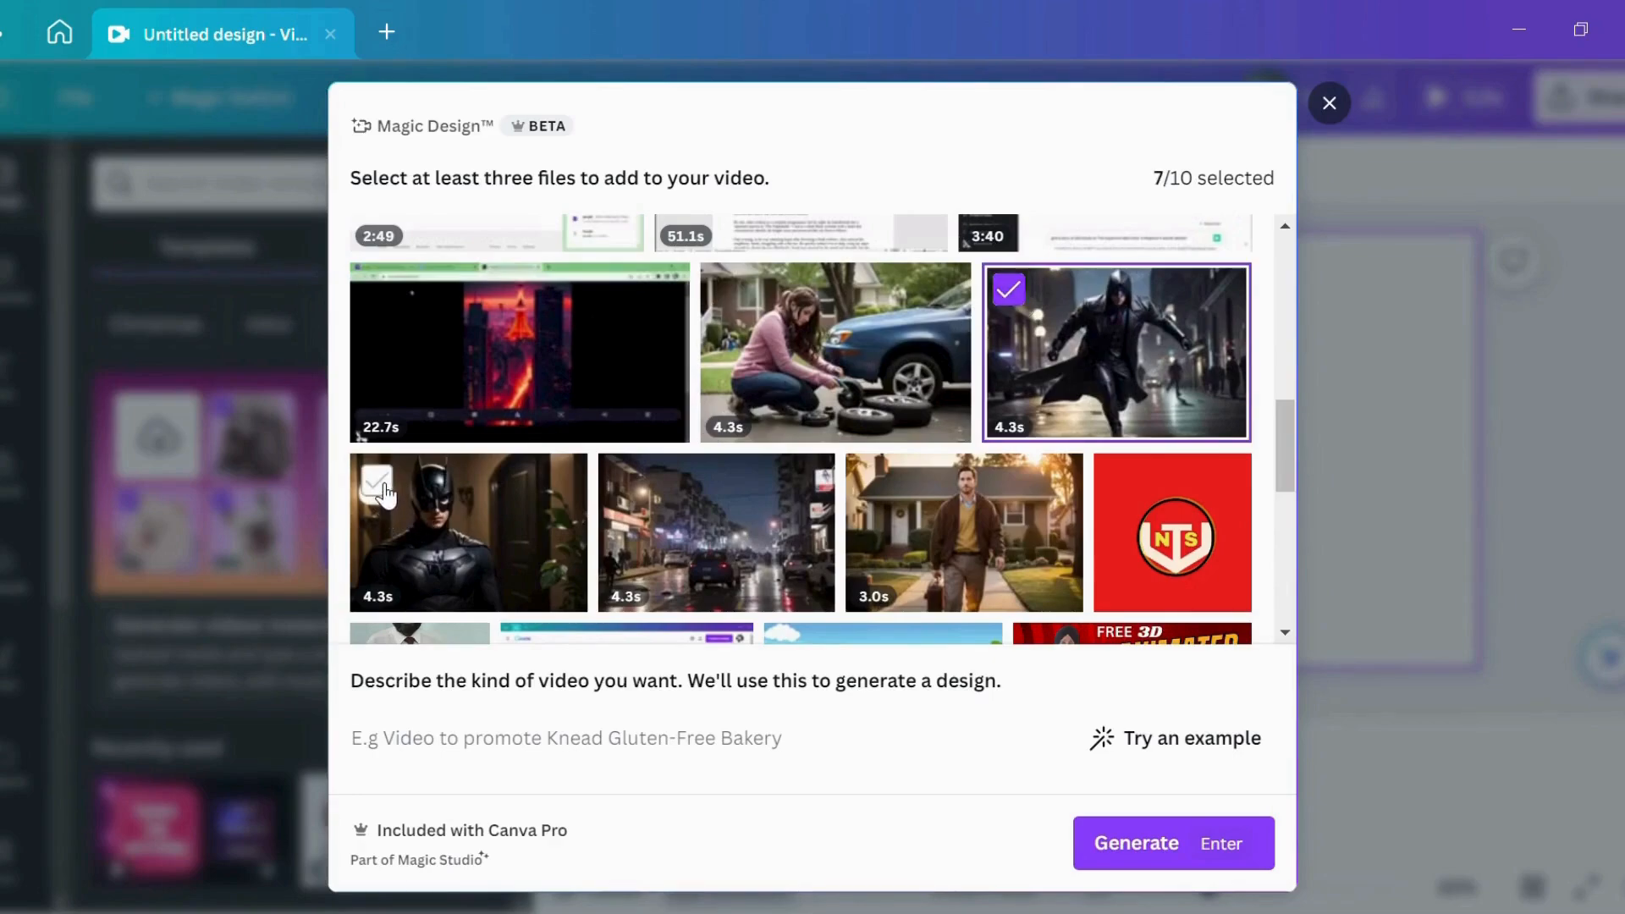
click(385, 493)
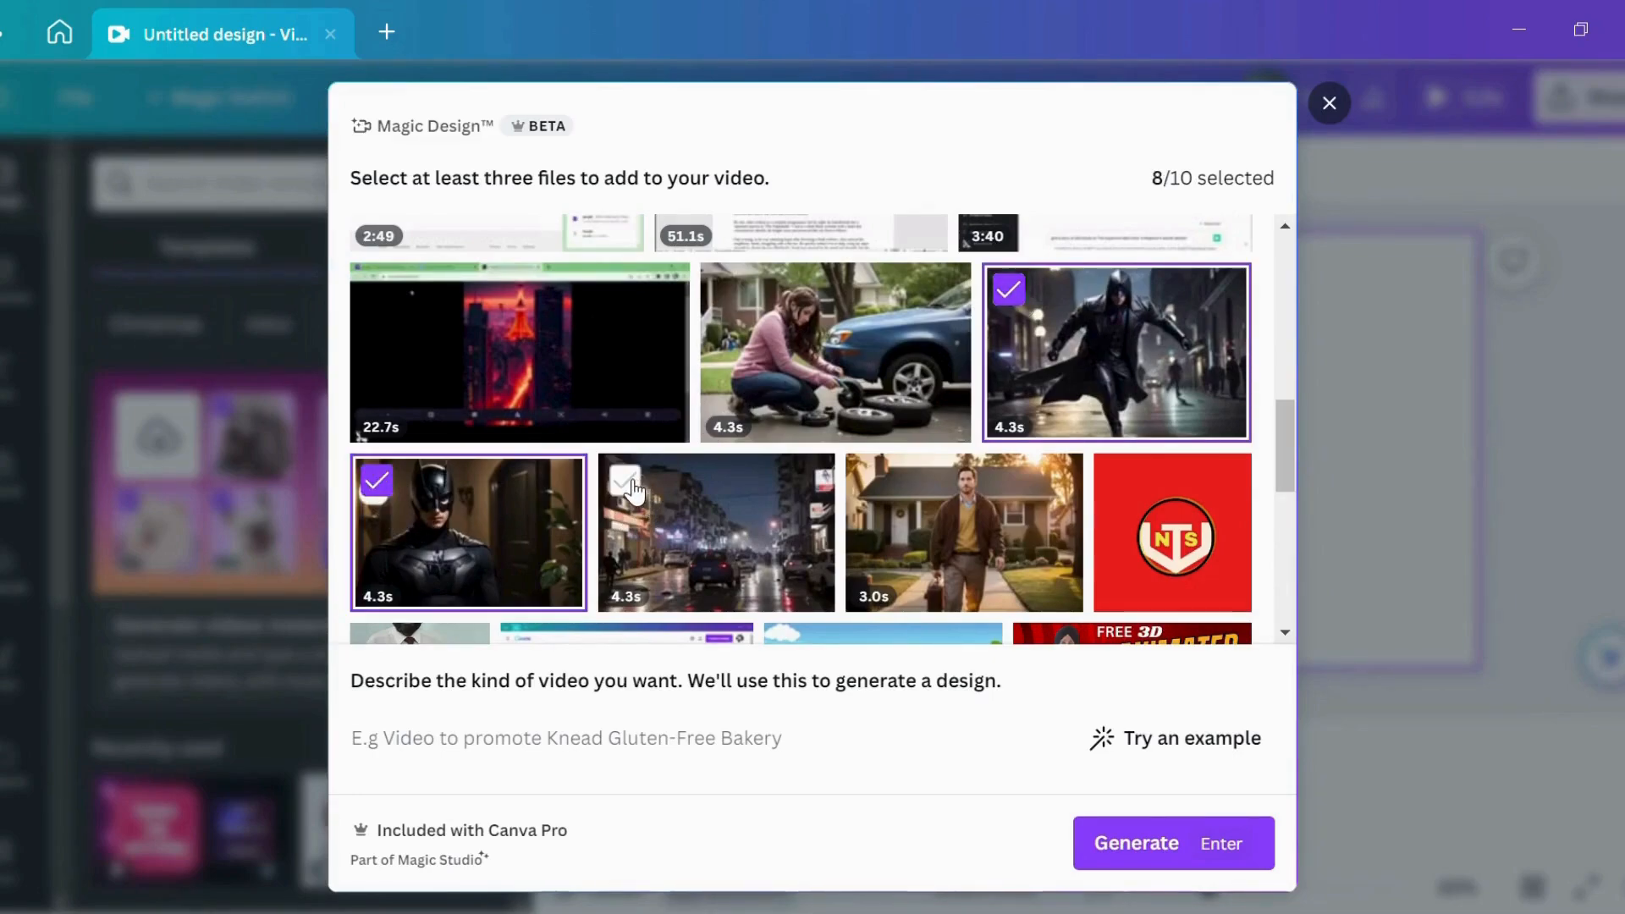
click(633, 489)
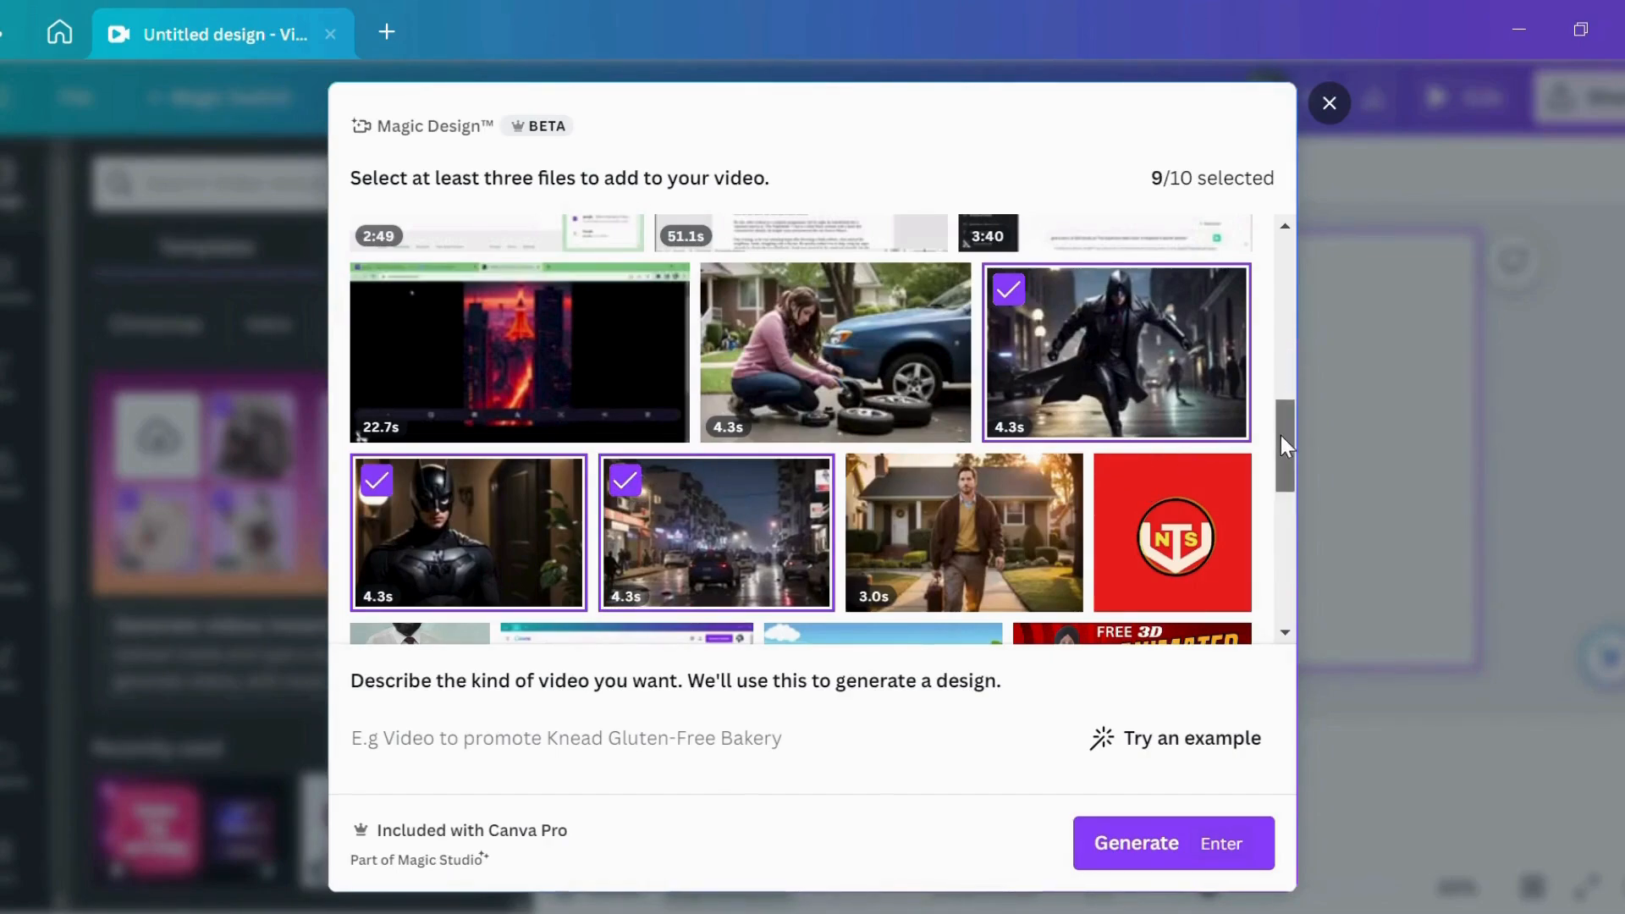
mouse_move(1281, 435)
mouse_down()
mouse_move(1292, 465)
mouse_move(1279, 408)
mouse_up()
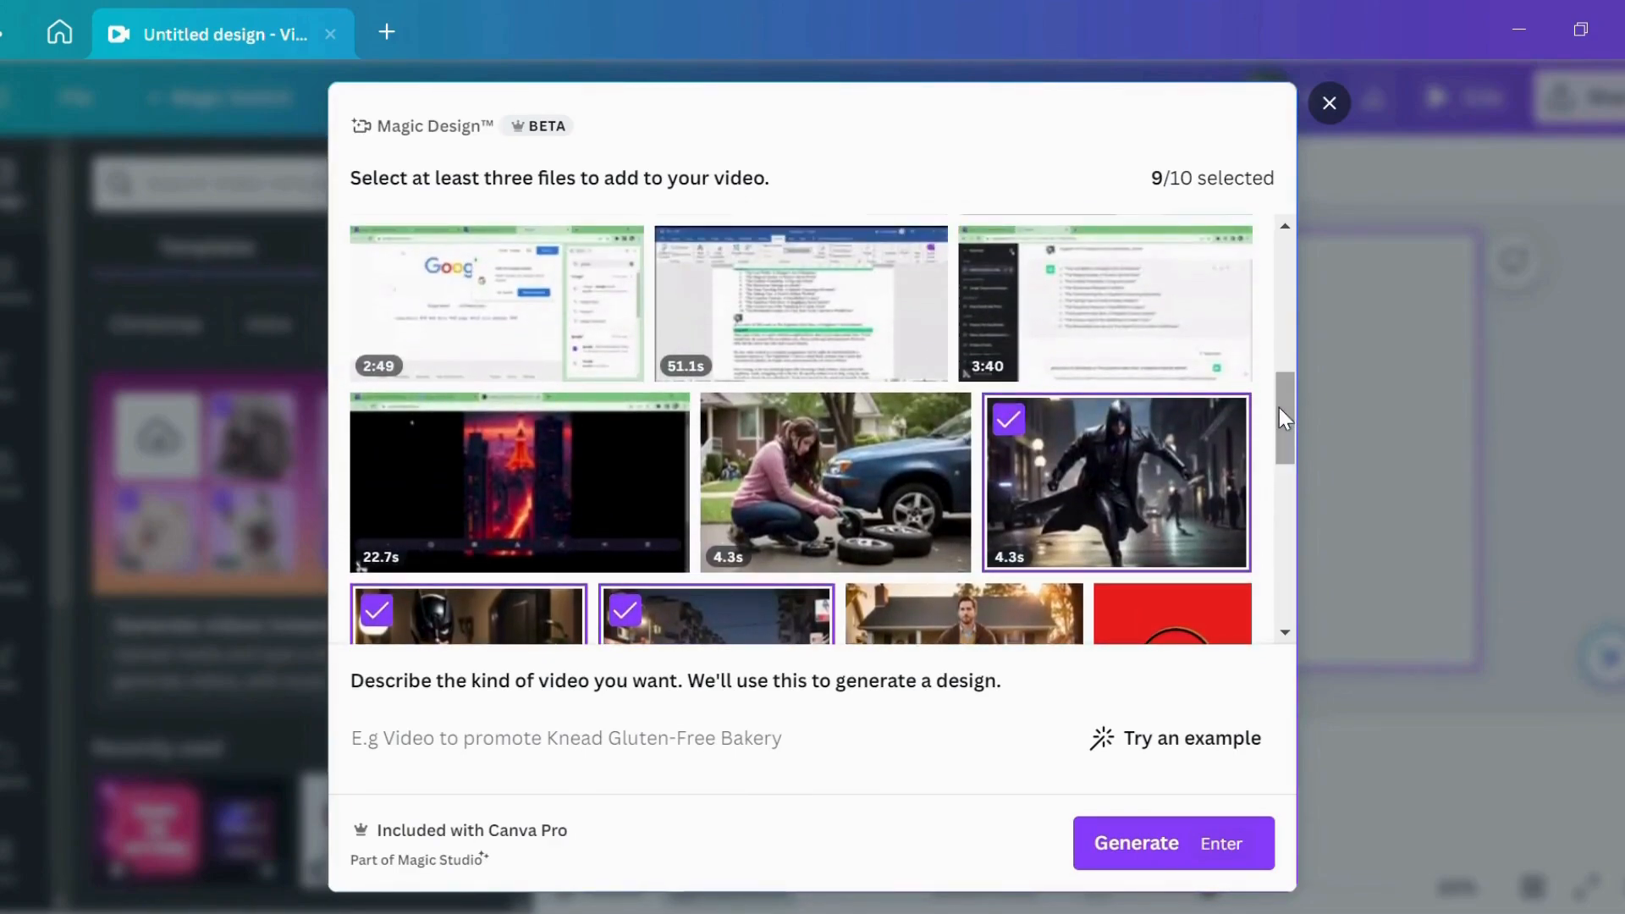
- Describe the video as "What if Superheroes were real" and generate it from the selected files
click(375, 748)
text(What if)
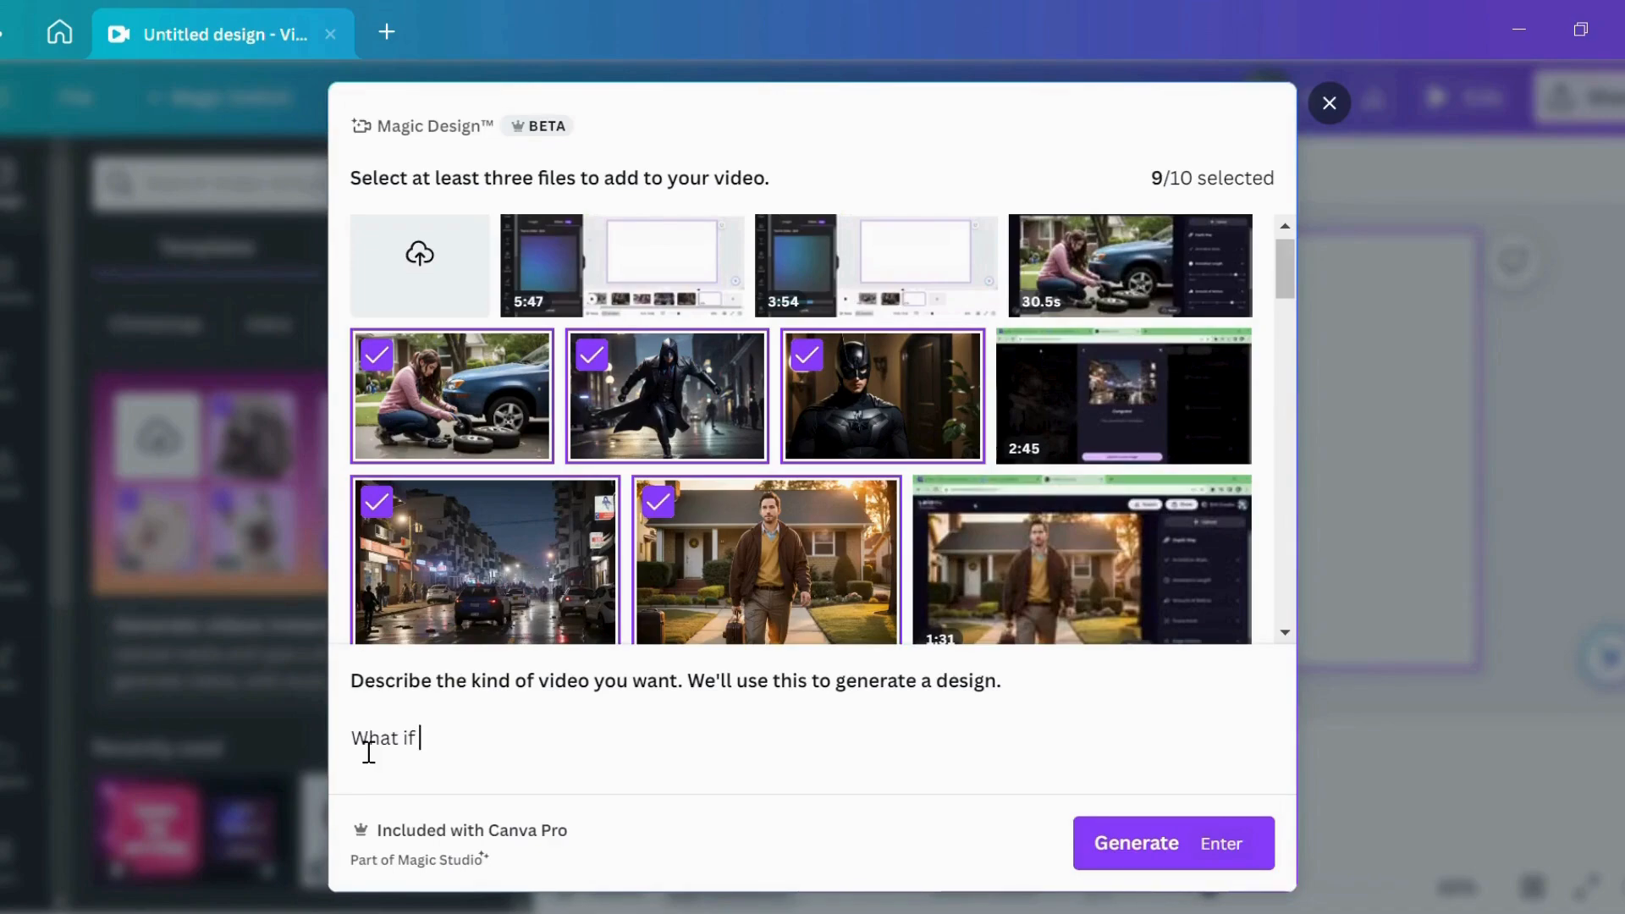
text( Superheroes were)
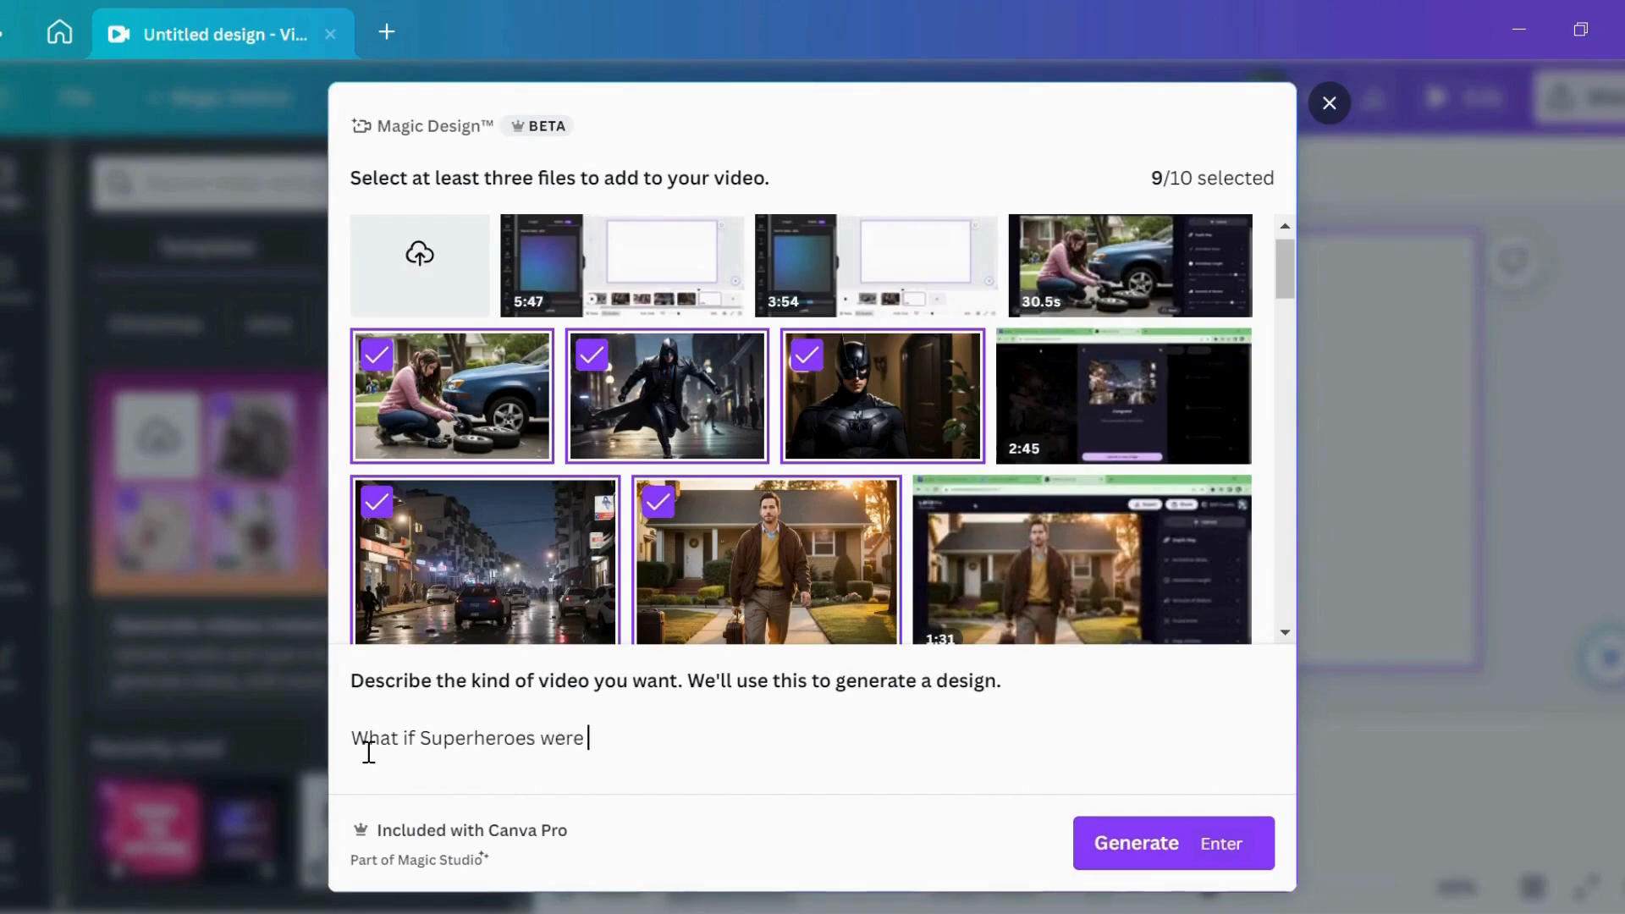
text( real)
click(1137, 845)
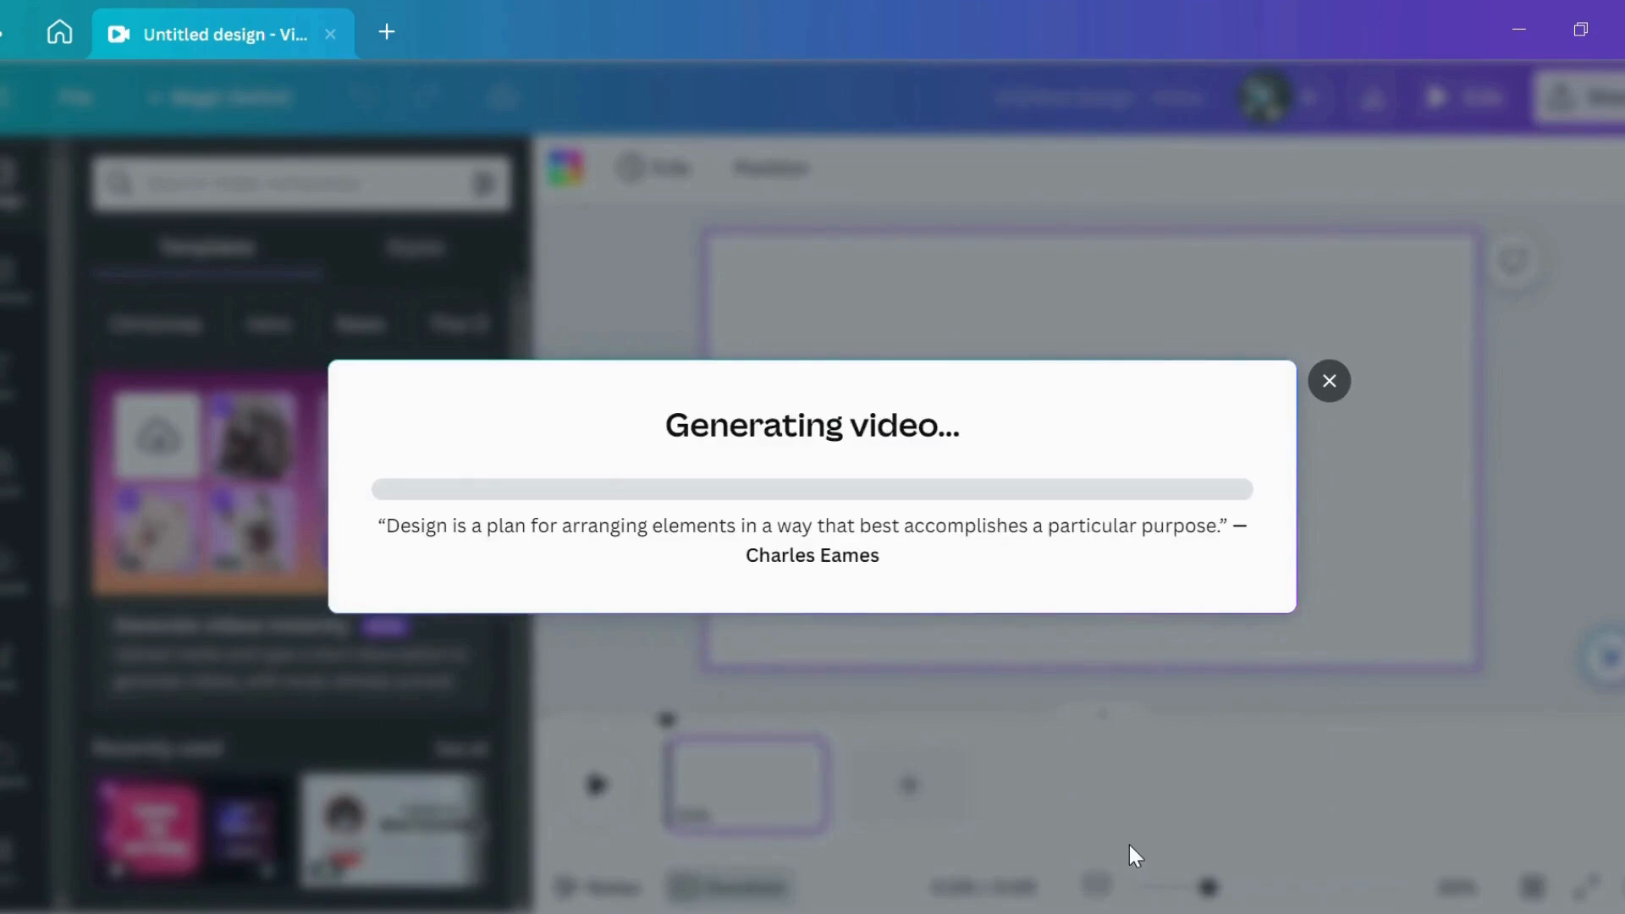